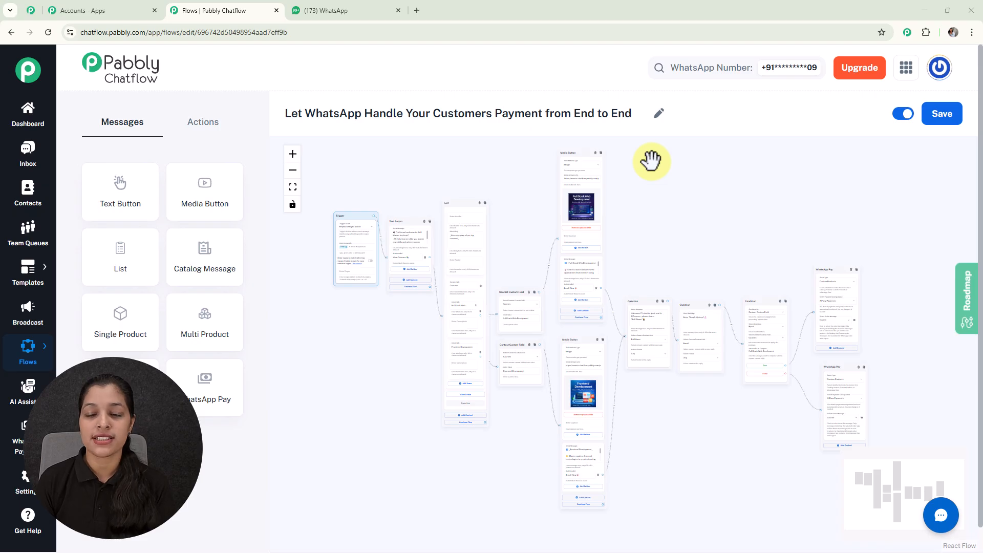
# Examine the completed payment flow from its trigger through the course branches to the two WhatsApp Pay nodes
pyautogui.scroll(5, 527, 228)
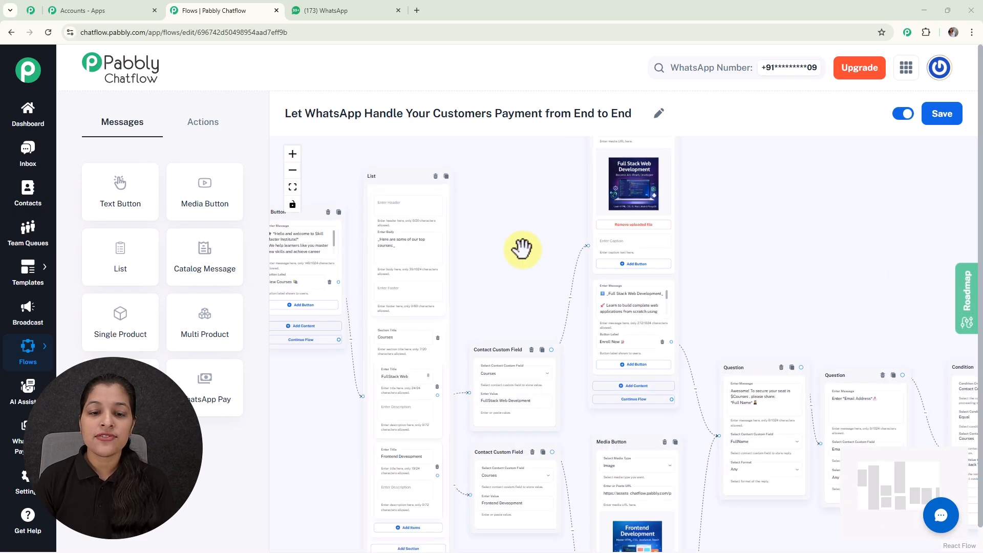
pyautogui.moveTo(522, 248); pyautogui.dragTo(377, 180)
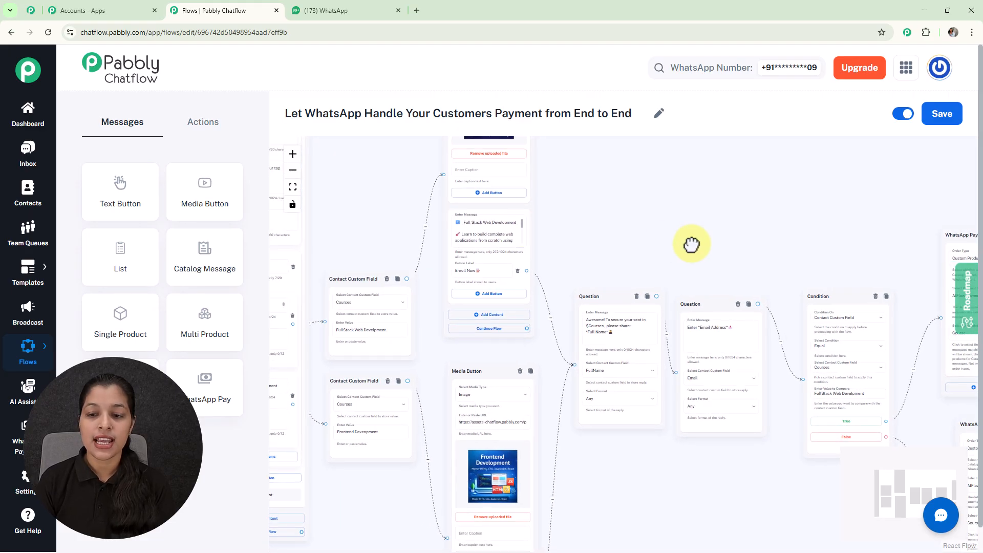
pyautogui.moveTo(691, 243); pyautogui.dragTo(529, 239)
pyautogui.scroll(-2, 529, 239)
pyautogui.scroll(-3, 601, 233)
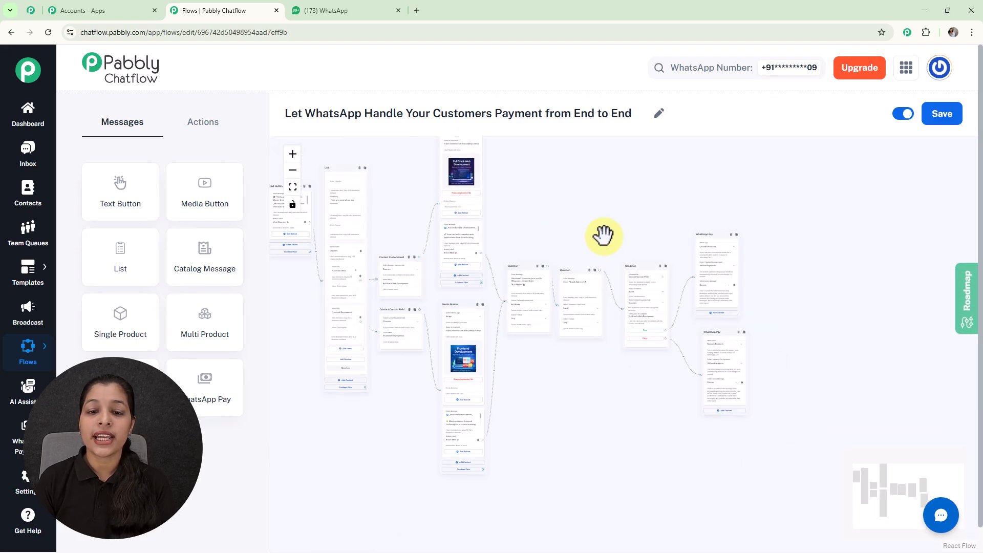
pyautogui.moveTo(603, 235); pyautogui.dragTo(696, 286)
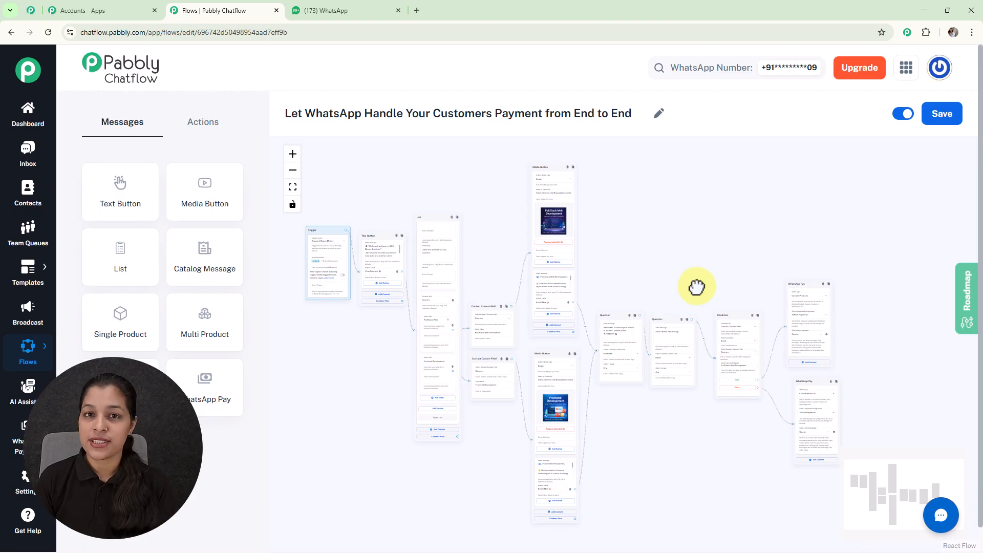
# Switch to WhatsApp Web and send "Hello" in the My Test Number chat to start the chatbot
pyautogui.click(338, 10)
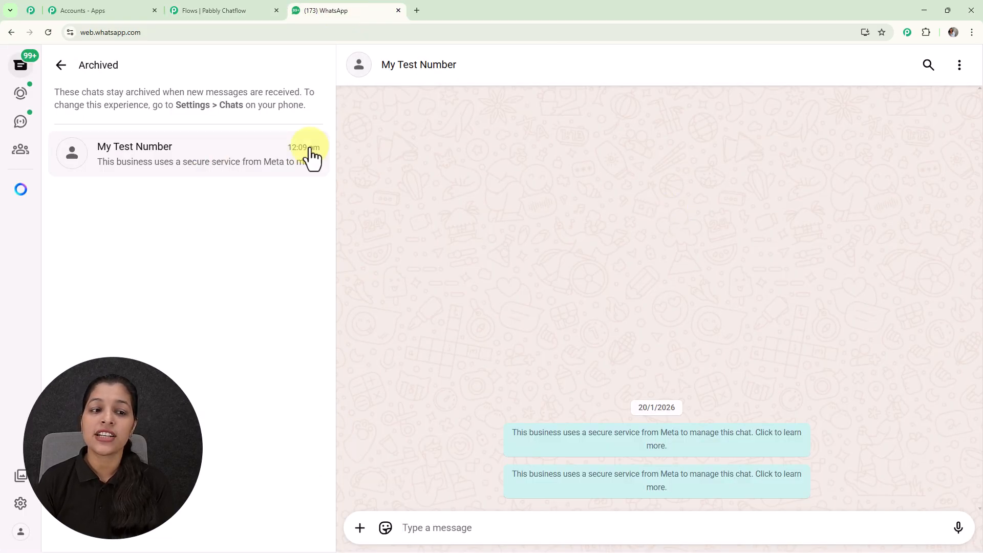
pyautogui.write('H')
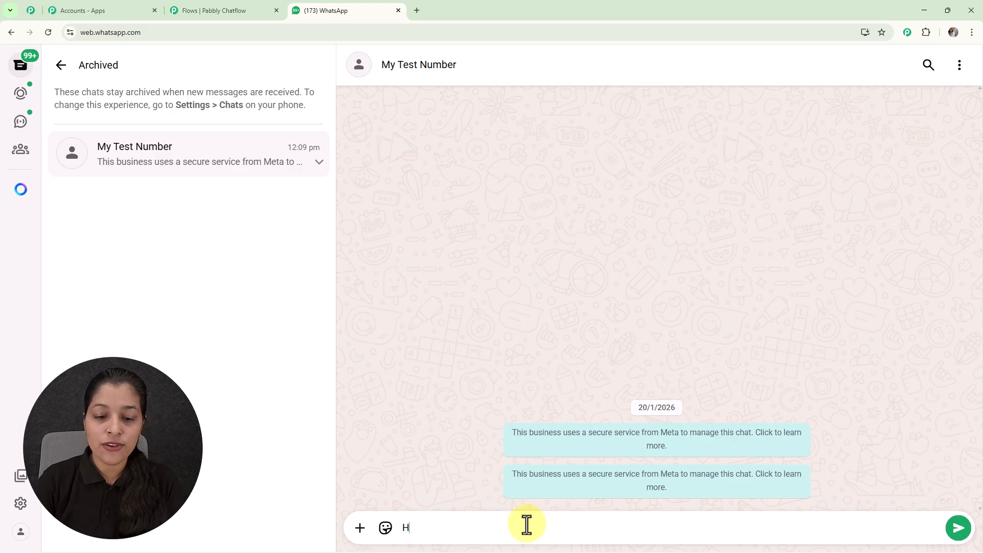
pyautogui.write('ello')
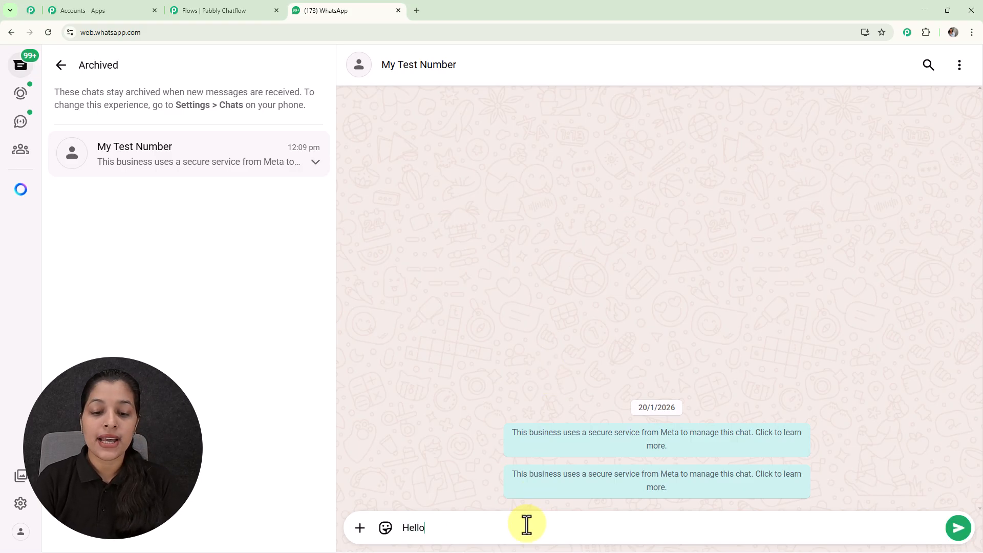
pyautogui.press('Return')
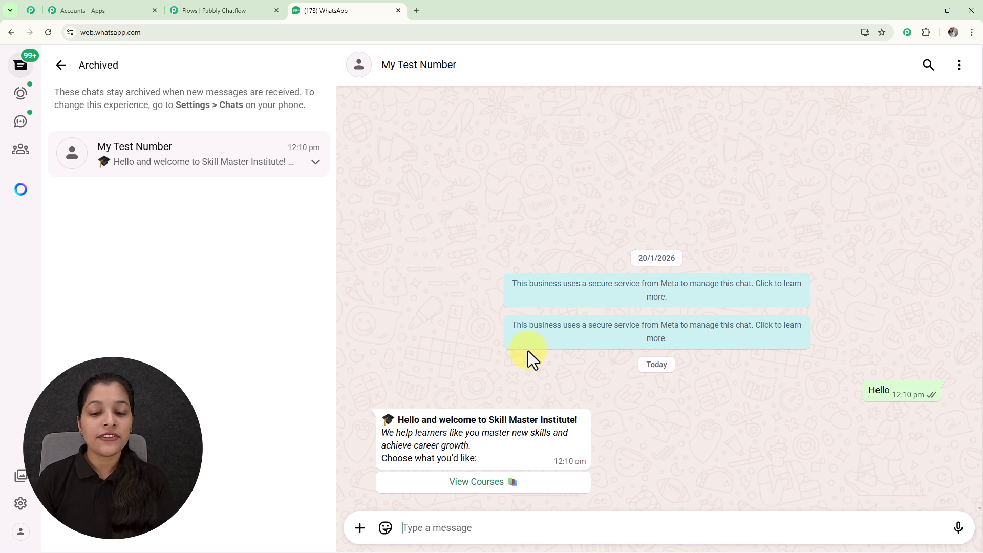
# Request the course list with View Courses and submit FullStack Web Develpment as the chosen course
pyautogui.click(493, 496)
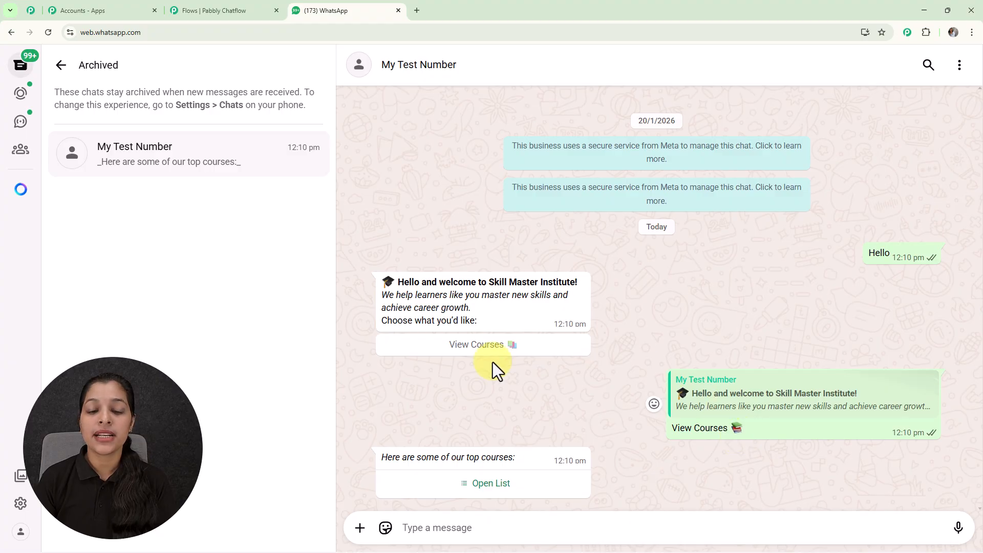
pyautogui.click(483, 484)
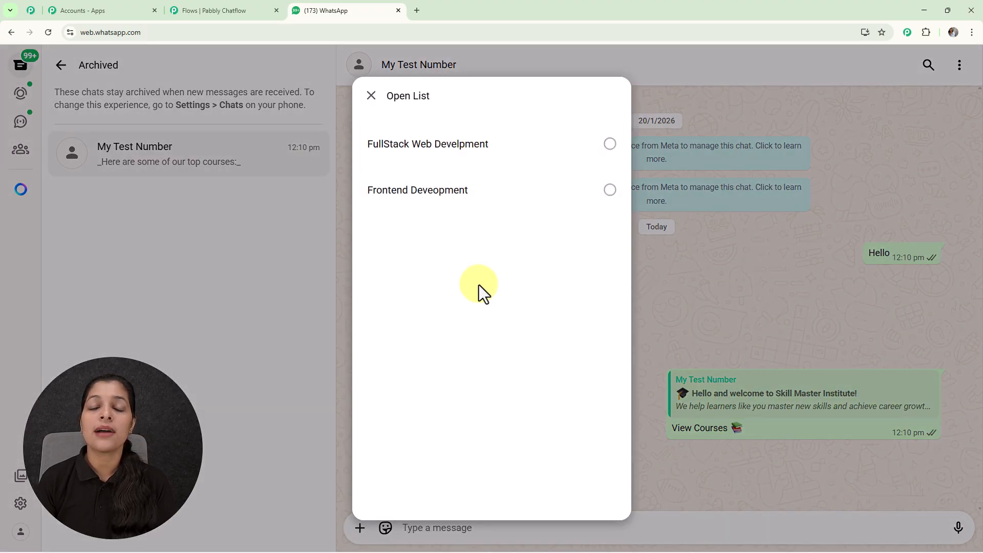
pyautogui.click(483, 154)
pyautogui.click(592, 476)
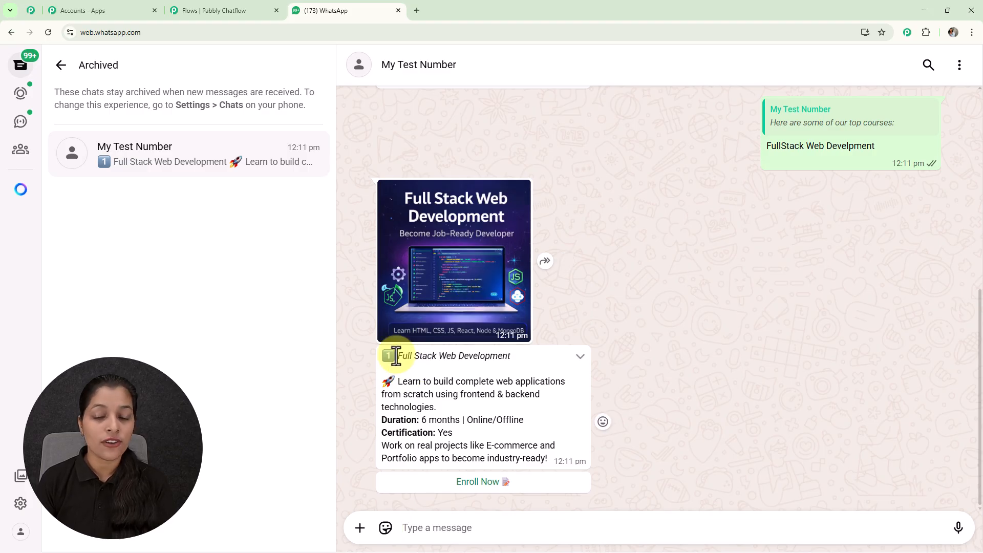
# Enroll in the Full Stack Web Development course and reply to the chatbot with the full name
pyautogui.click(464, 483)
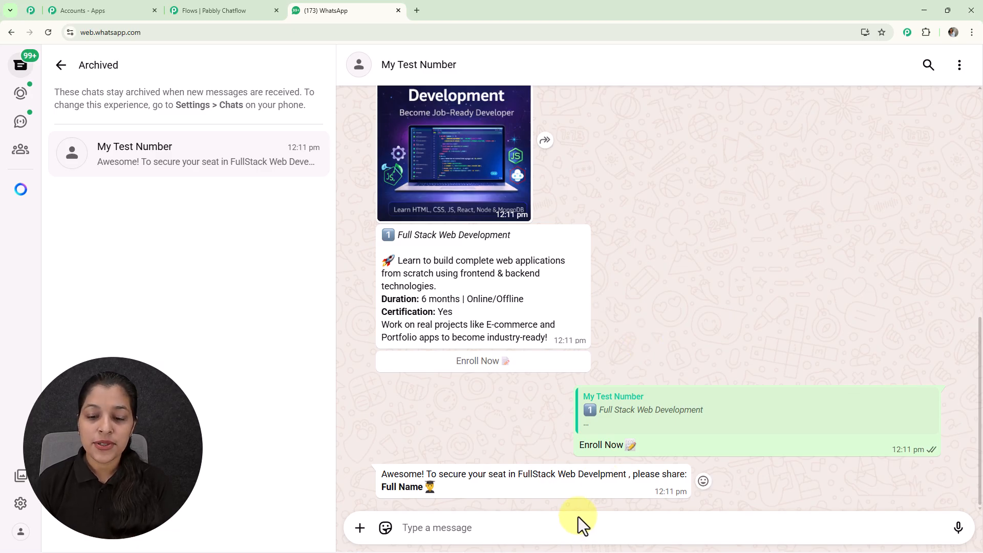
pyautogui.write('D')
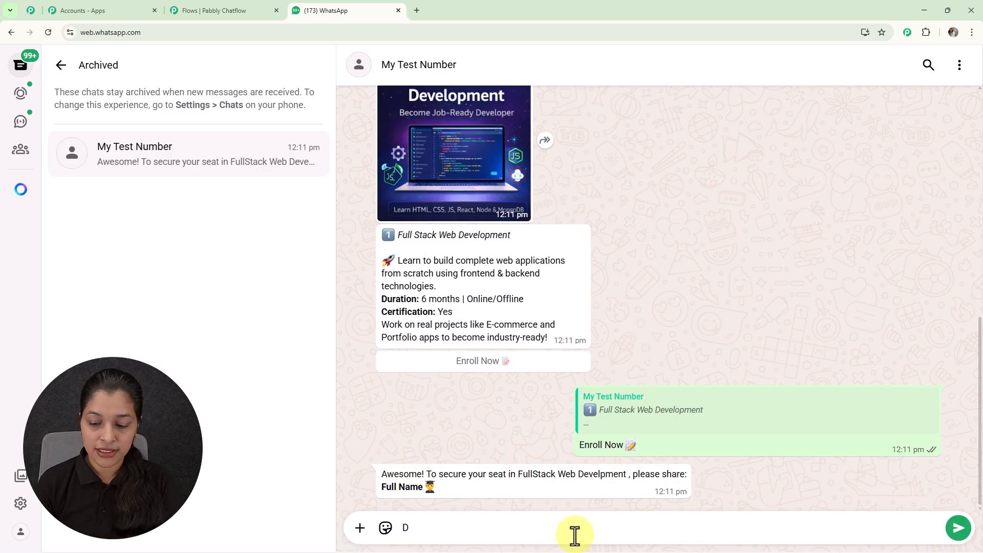
pyautogui.write('emo User')
pyautogui.press('Return')
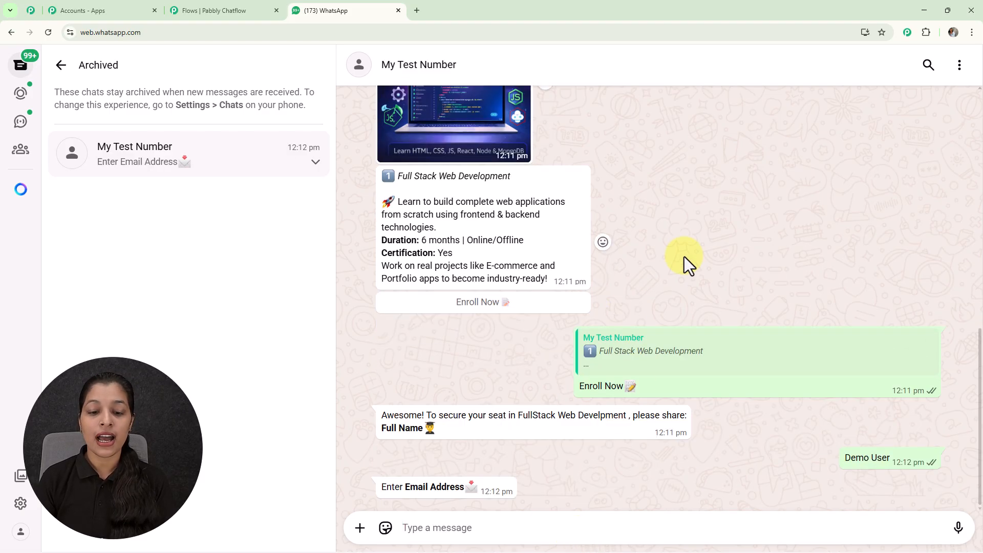
# Reply to the chatbot's email question with the customer's email address
pyautogui.click(567, 528)
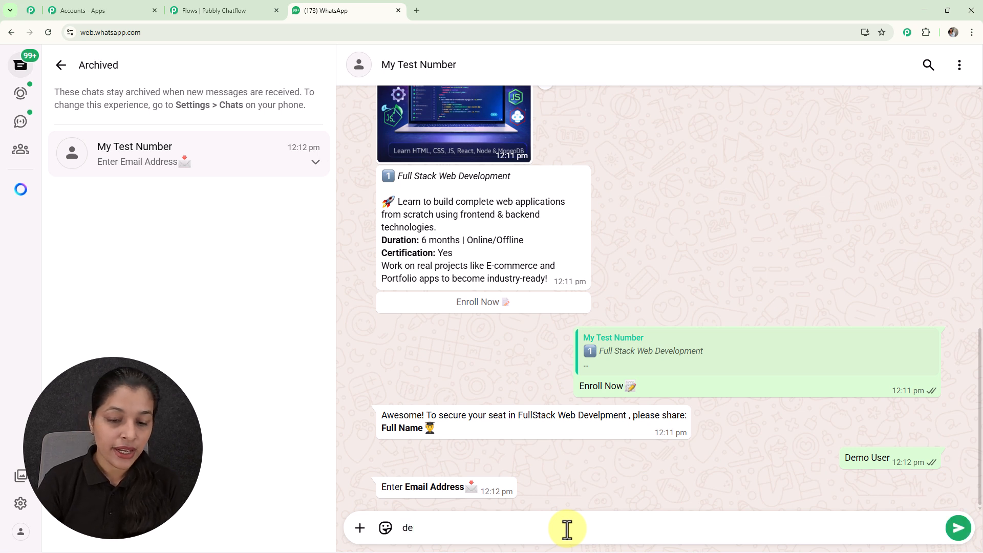
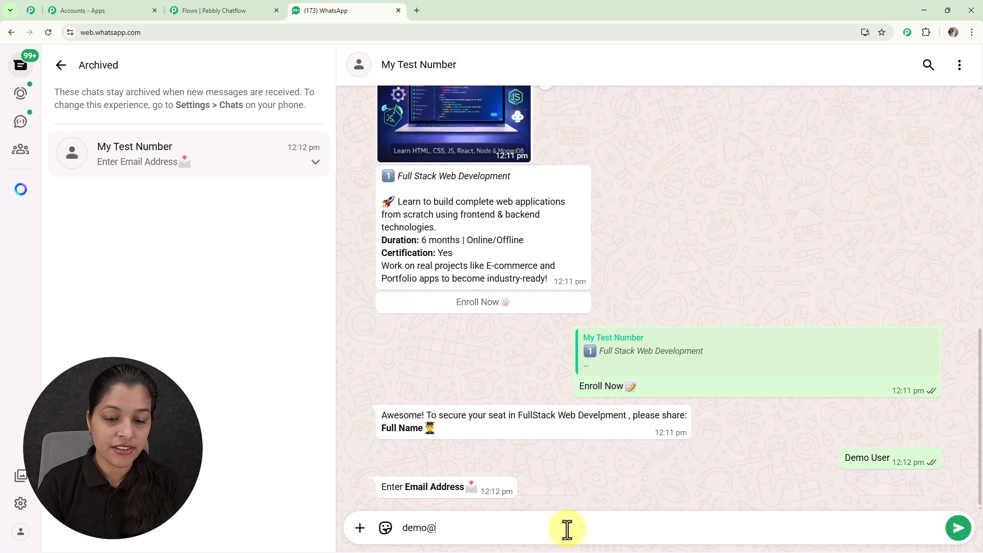
pyautogui.press('Return')
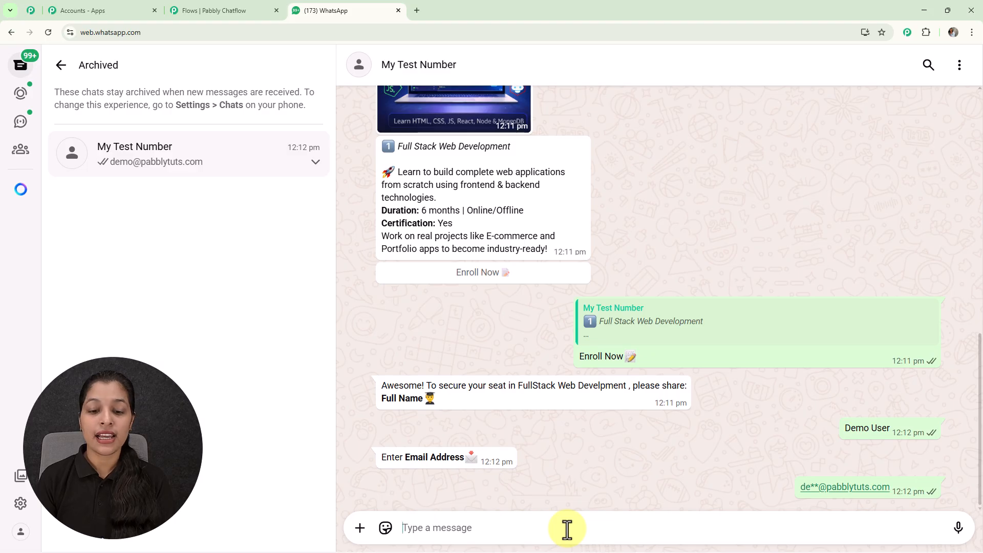
# Read through the FullStack Web Development order message, open its Review and pay option and close the order details
pyautogui.scroll(3, 558, 217)
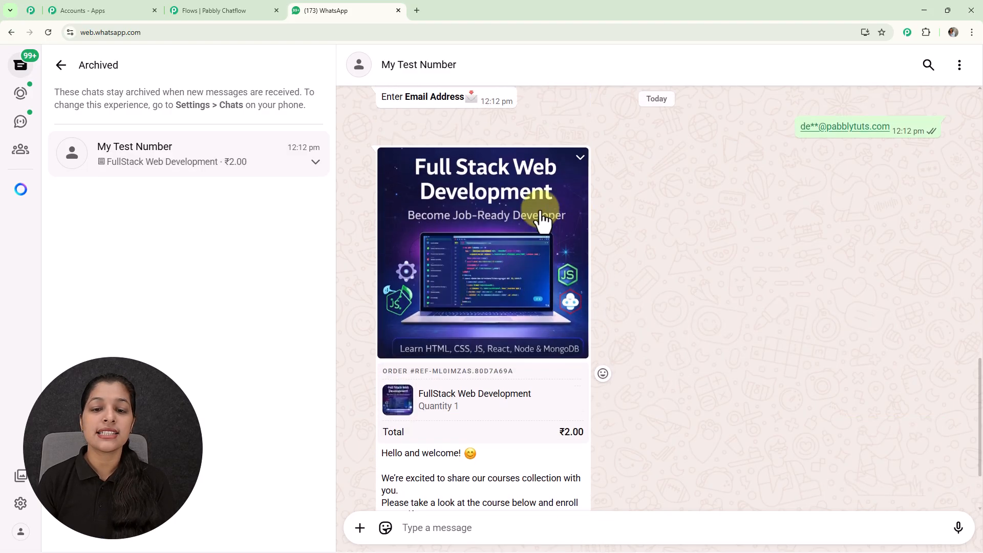
pyautogui.scroll(-1, 512, 220)
pyautogui.scroll(-2, 504, 212)
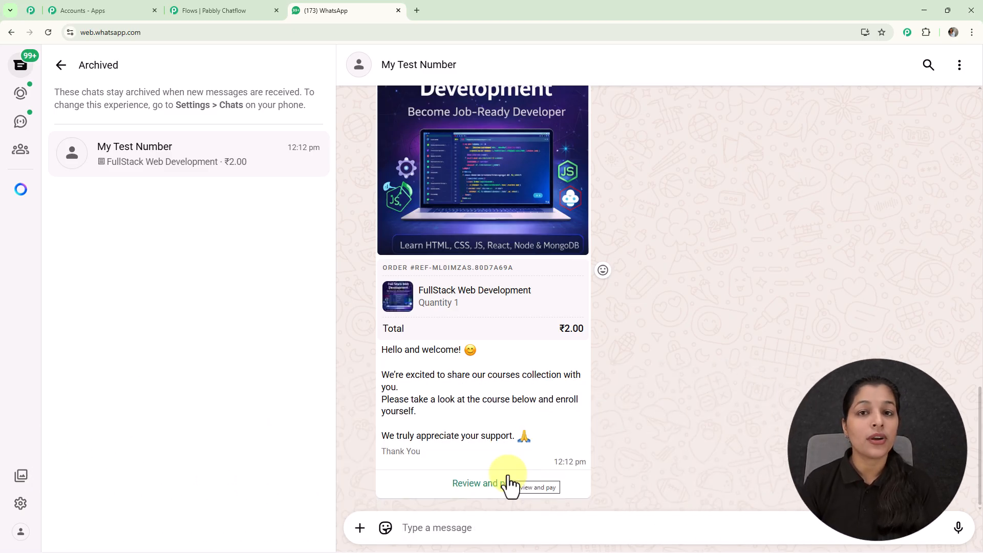
pyautogui.click(509, 483)
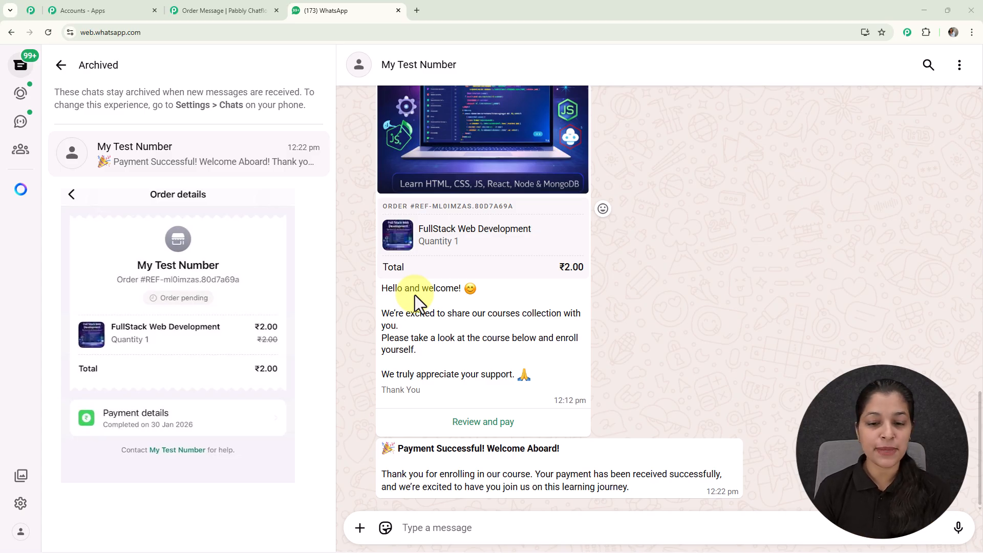
pyautogui.press('Escape')
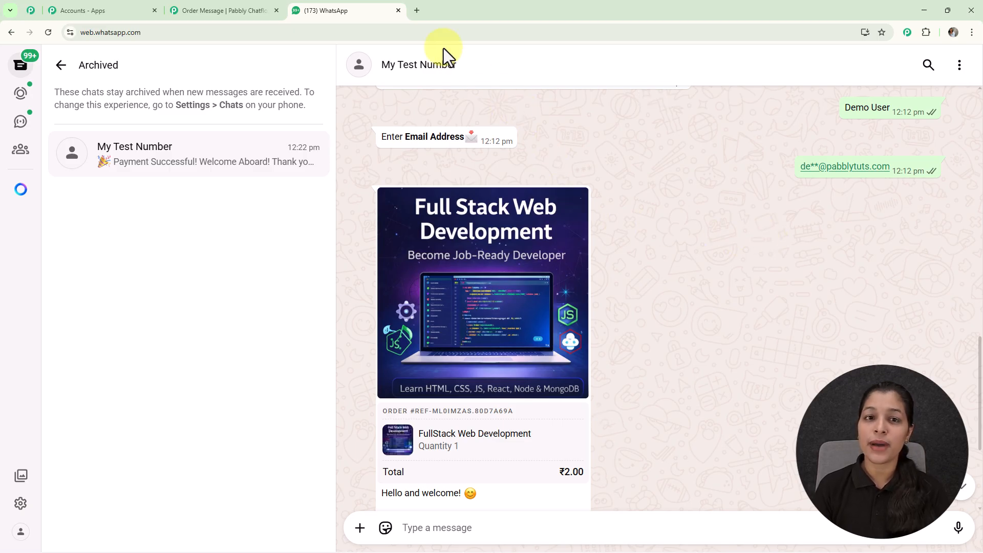
# Open the pabbly.com/chatflow website in a new browser tab and sign in to the Pabbly Chatflow app
pyautogui.click(417, 10)
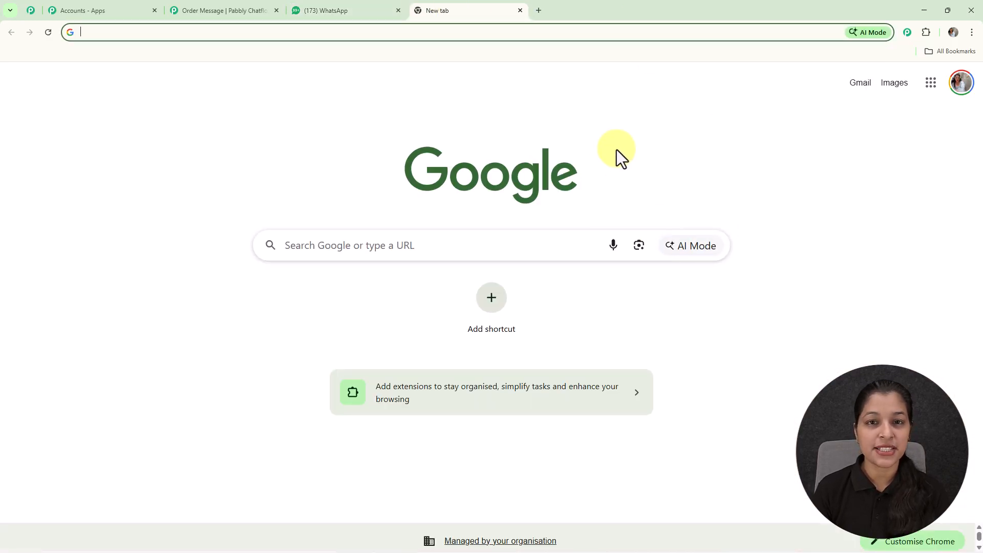
pyautogui.click(539, 33)
pyautogui.write('p')
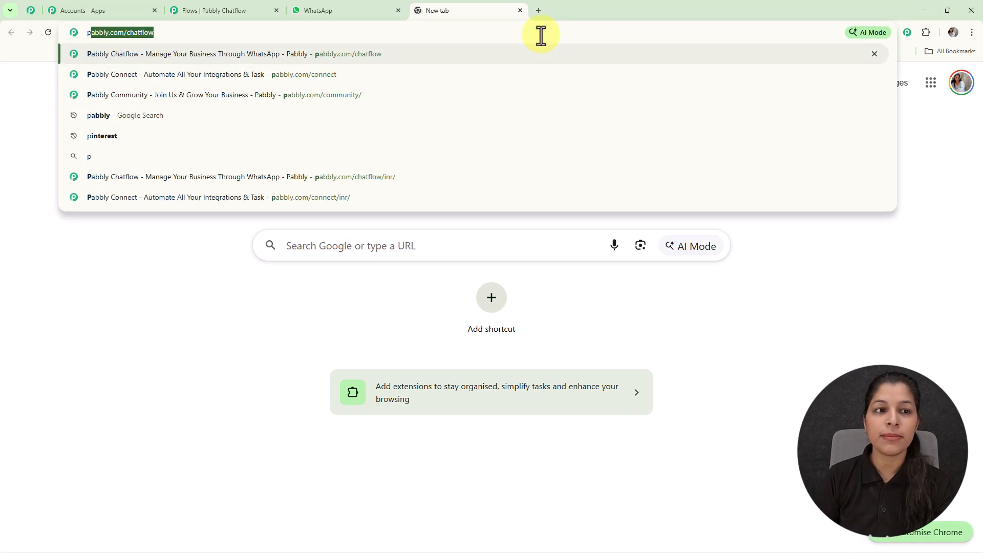
pyautogui.press('Return')
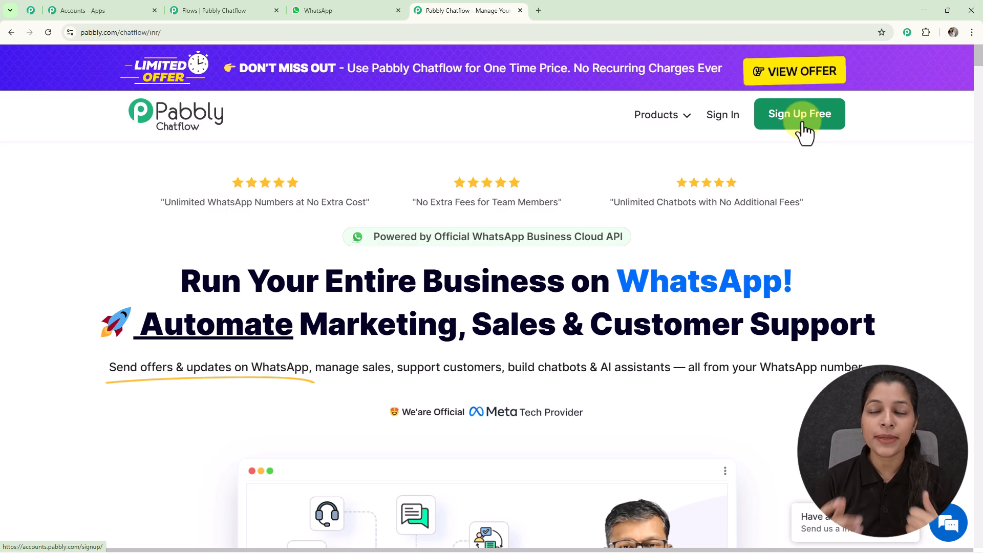
pyautogui.click(727, 121)
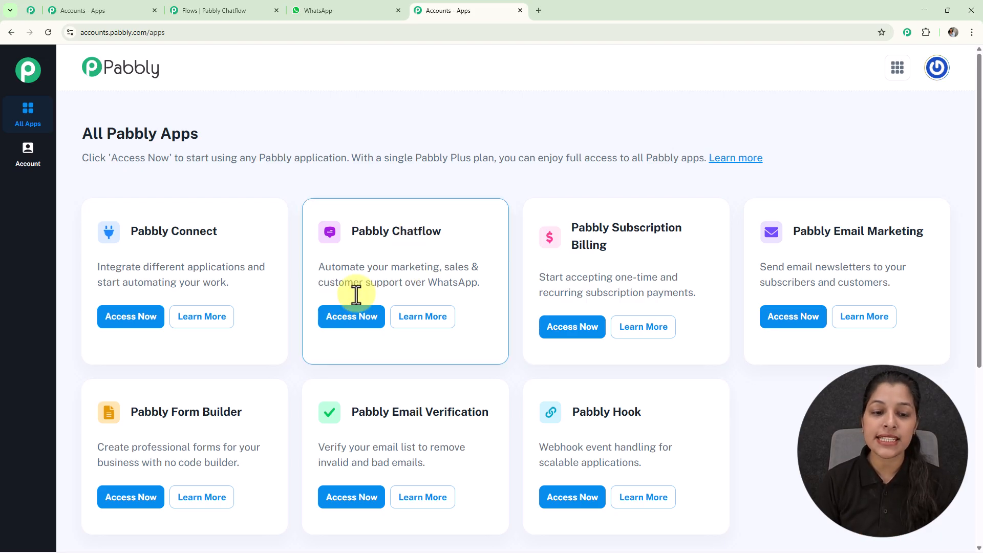
pyautogui.click(361, 318)
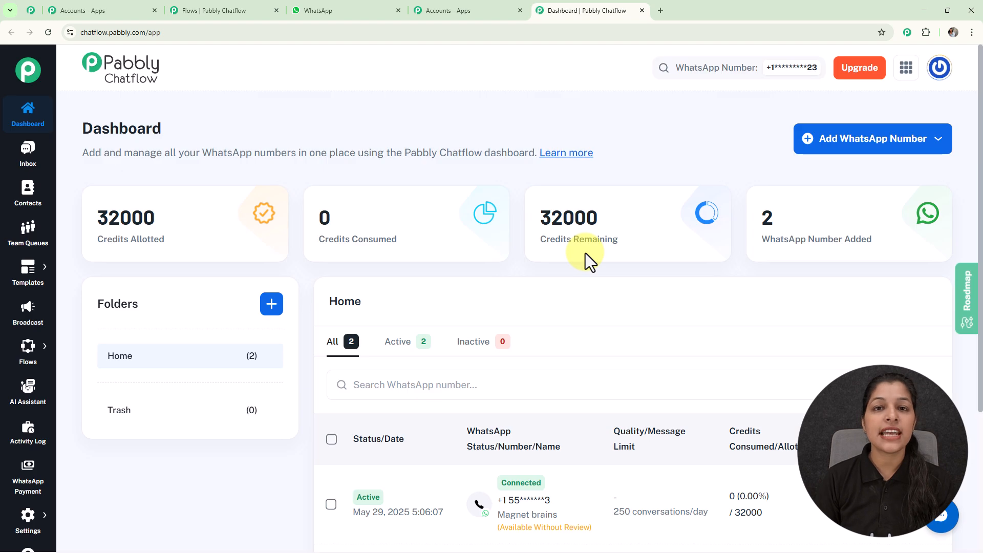
# Look through the WhatsApp numbers listed on the dashboard and open the options for adding a WhatsApp number
pyautogui.scroll(-3, 586, 253)
pyautogui.scroll(-1, 585, 253)
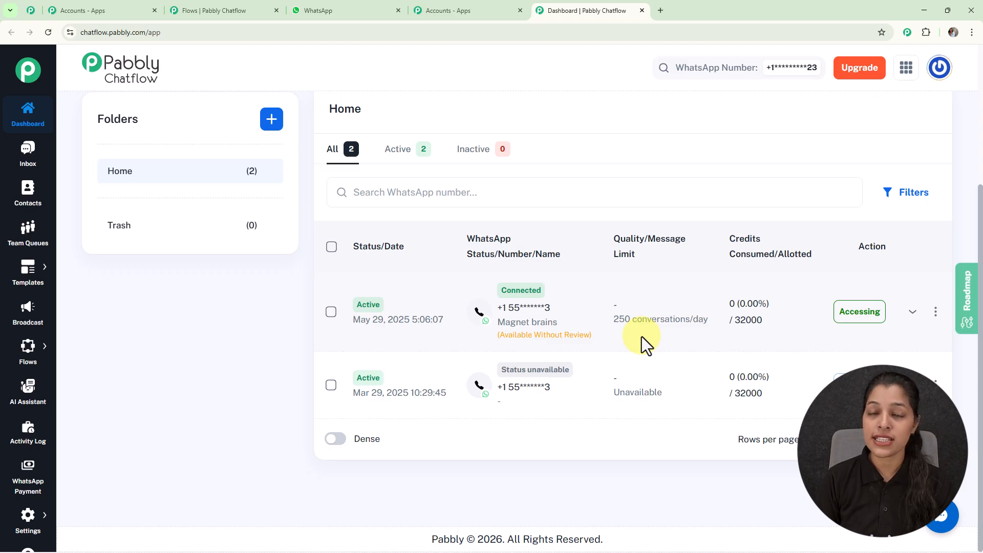
pyautogui.scroll(4, 641, 336)
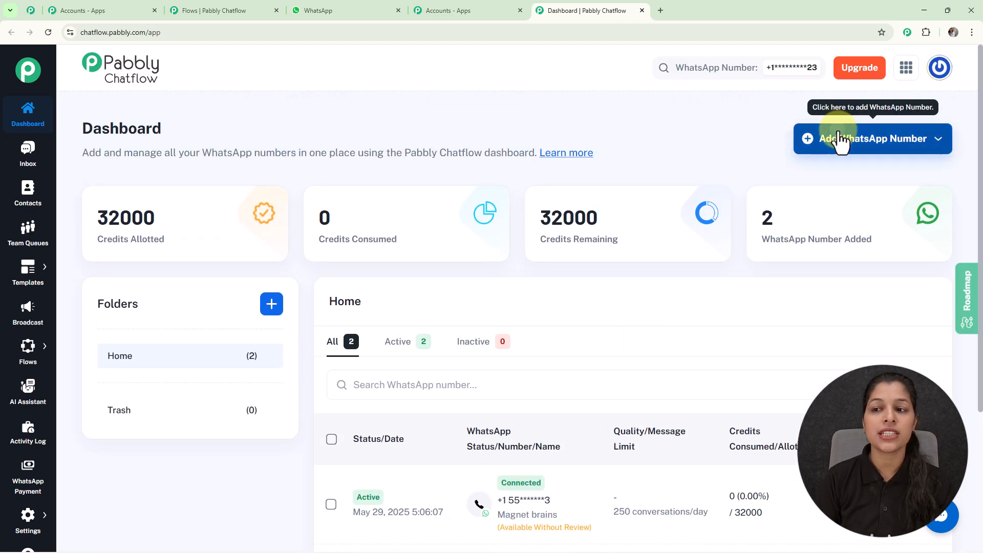
pyautogui.click(838, 140)
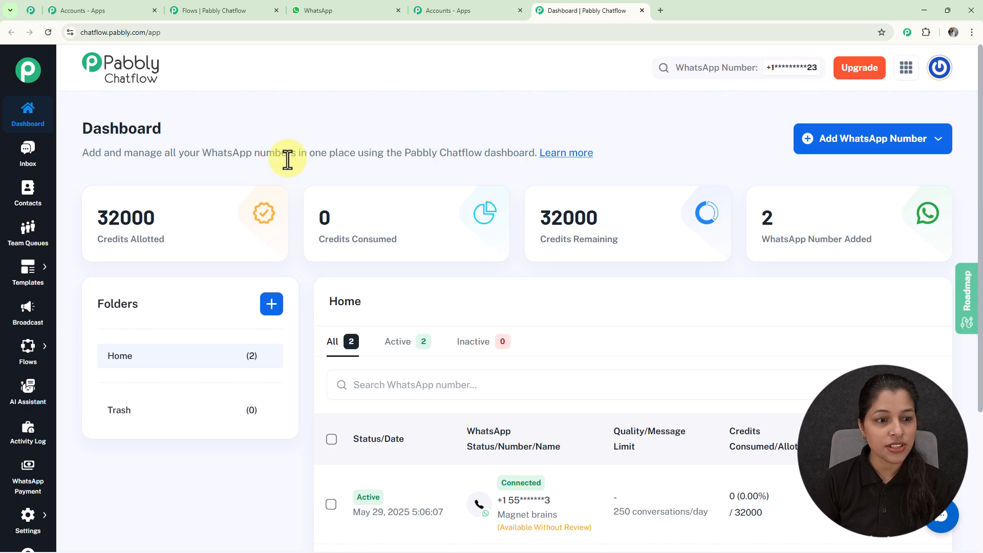
# Open the Flow Builder's list of flows and add a new flow
pyautogui.moveTo(34, 350)
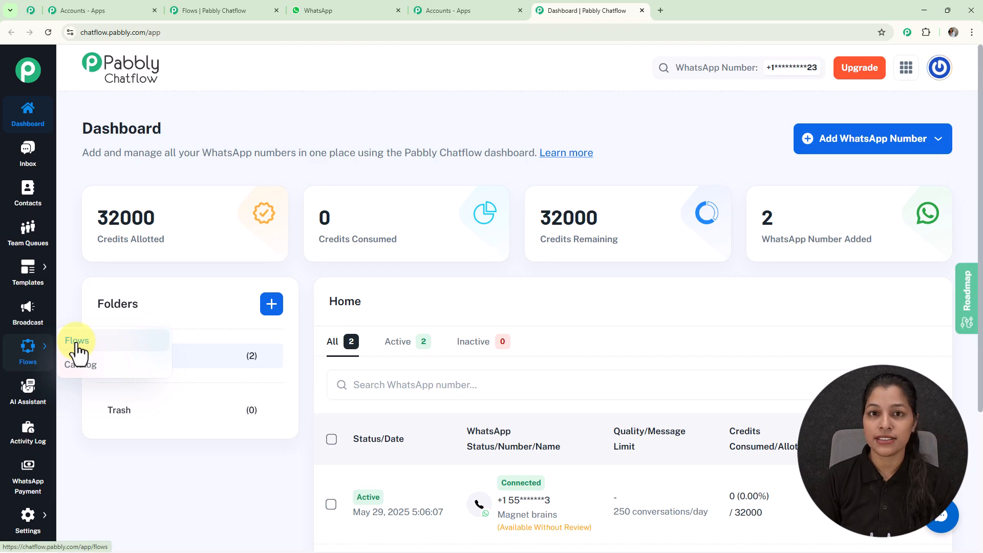
pyautogui.click(77, 344)
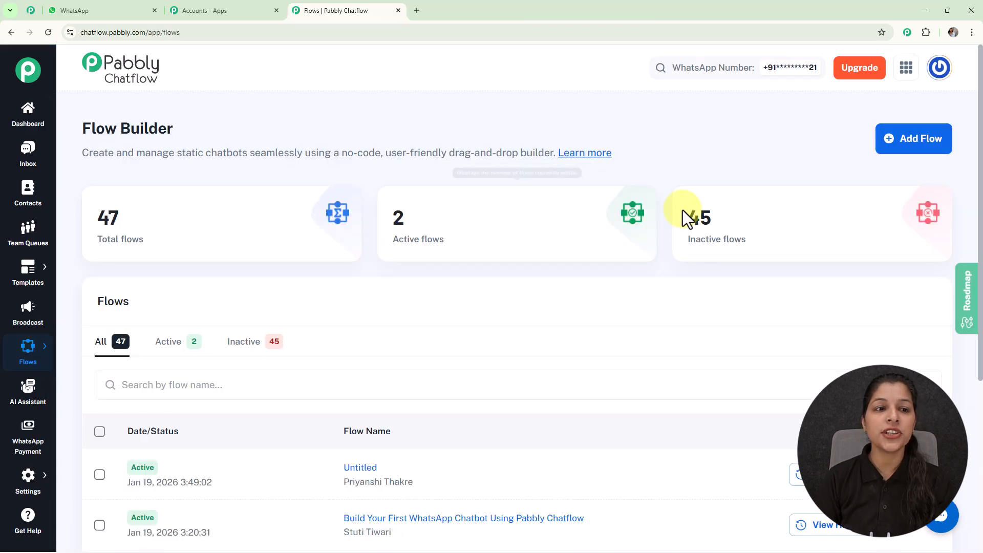
pyautogui.scroll(-5, 520, 165)
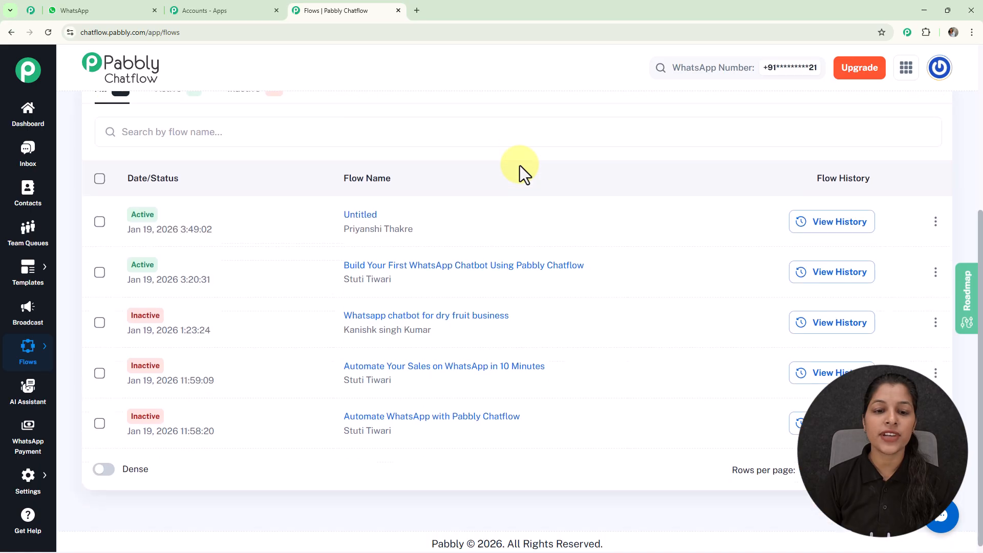
pyautogui.scroll(5, 548, 171)
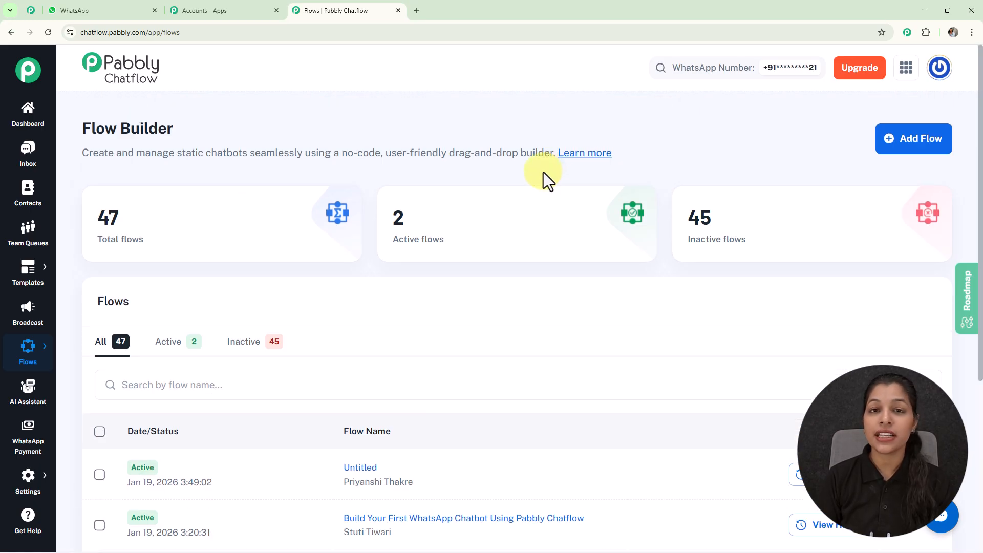
pyautogui.click(903, 154)
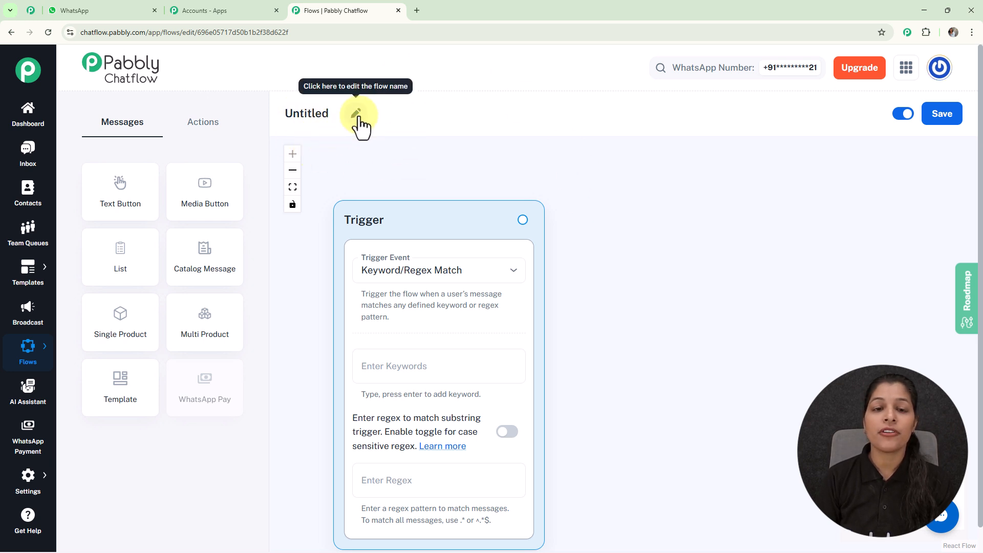
# Rename the new flow as "Let WhatsApp Handle Your Customers Payment from End to End"
pyautogui.click(359, 118)
pyautogui.moveTo(358, 114); pyautogui.dragTo(288, 122)
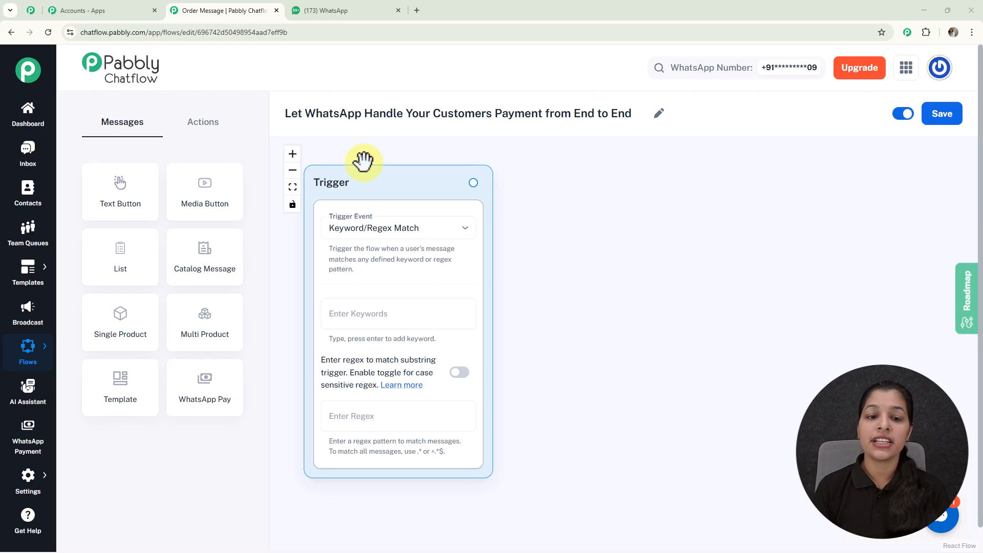
# Set the trigger event to Keyword/Regex Match and add the keyword "Hello"
pyautogui.click(355, 236)
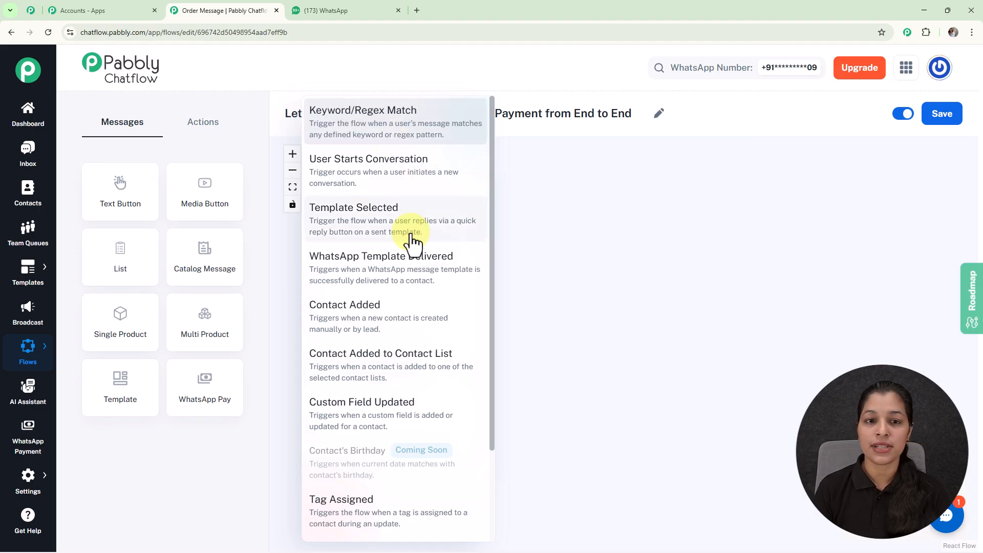
pyautogui.click(397, 129)
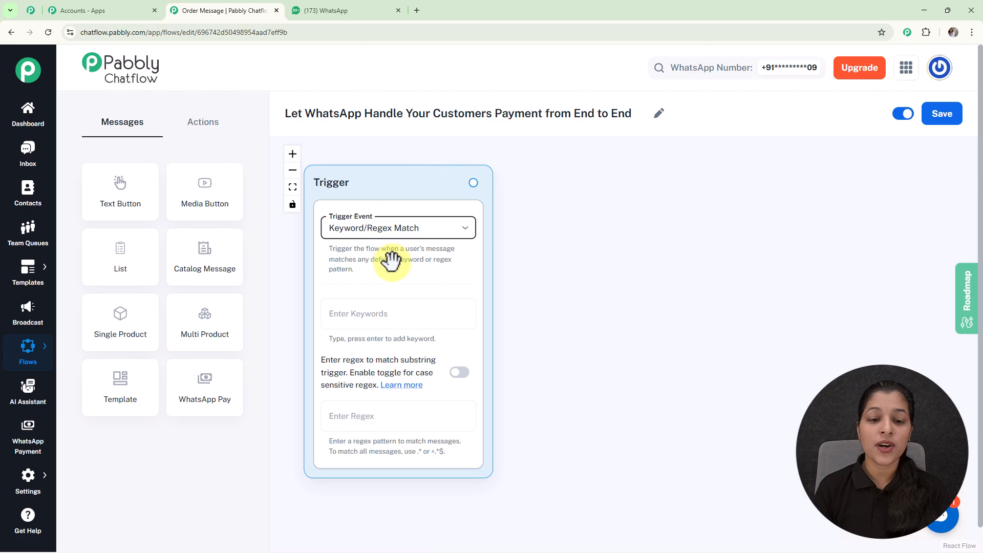
pyautogui.click(394, 319)
pyautogui.write('H')
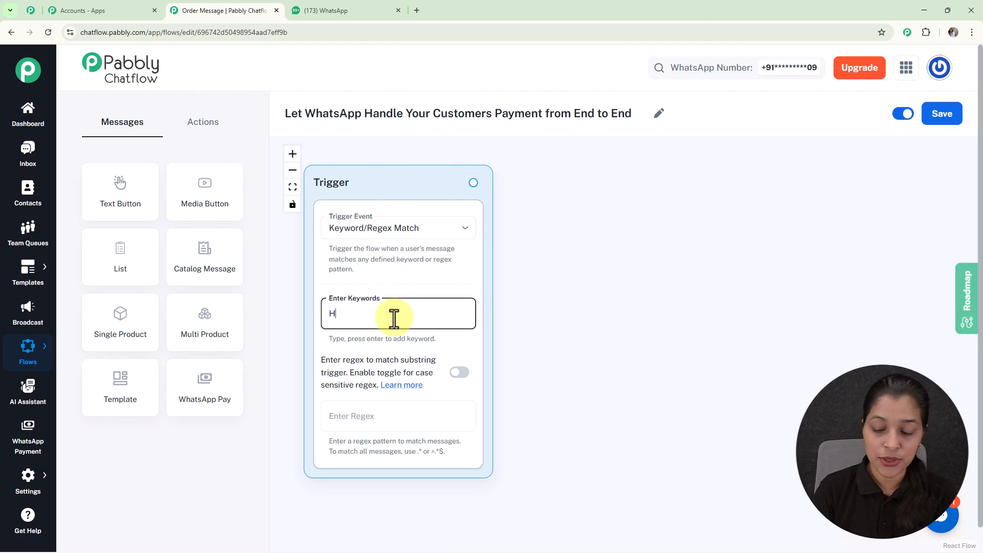
pyautogui.write('ello')
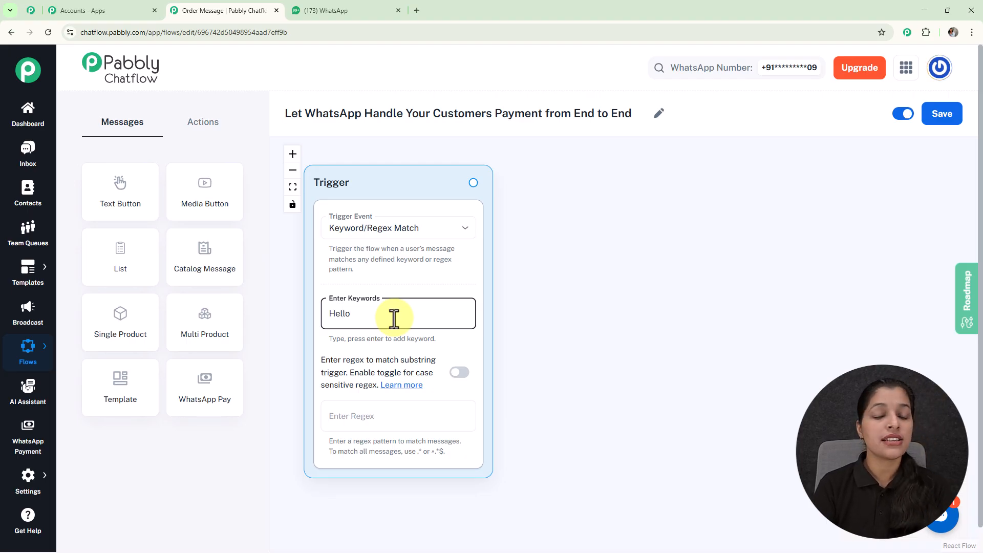
pyautogui.press('Return')
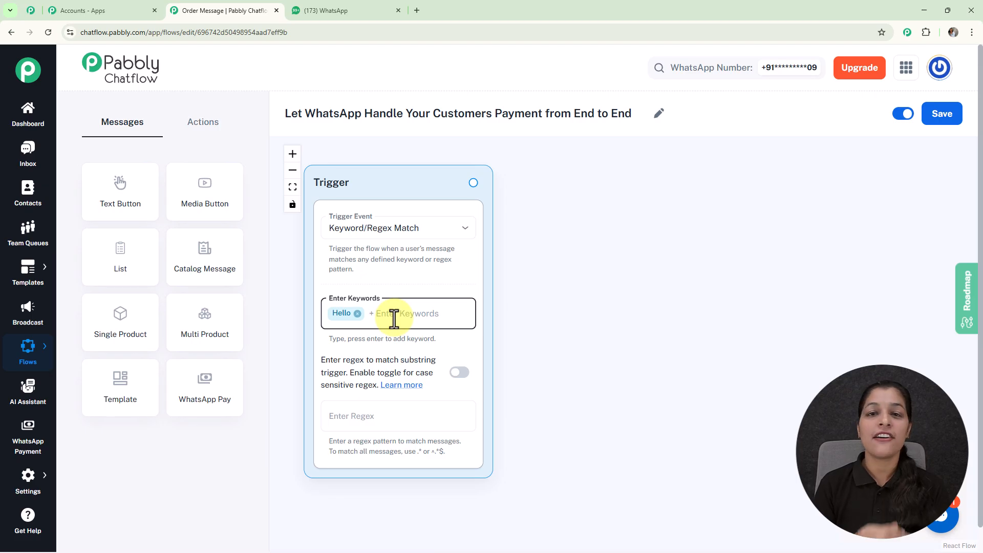
# Try the regex [\s\S]+ in the trigger and clear it again
pyautogui.click(417, 412)
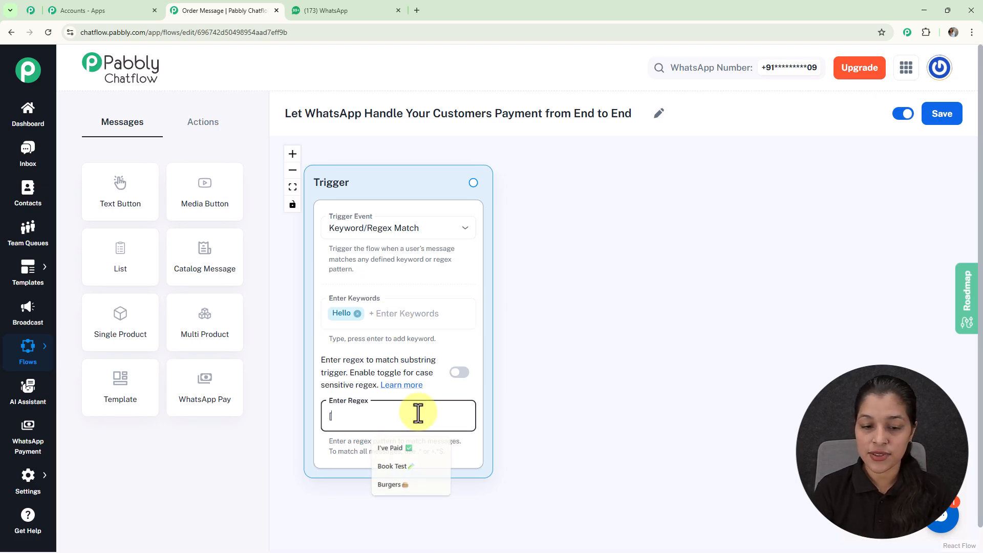
pyautogui.write('[\\s\\S]+')
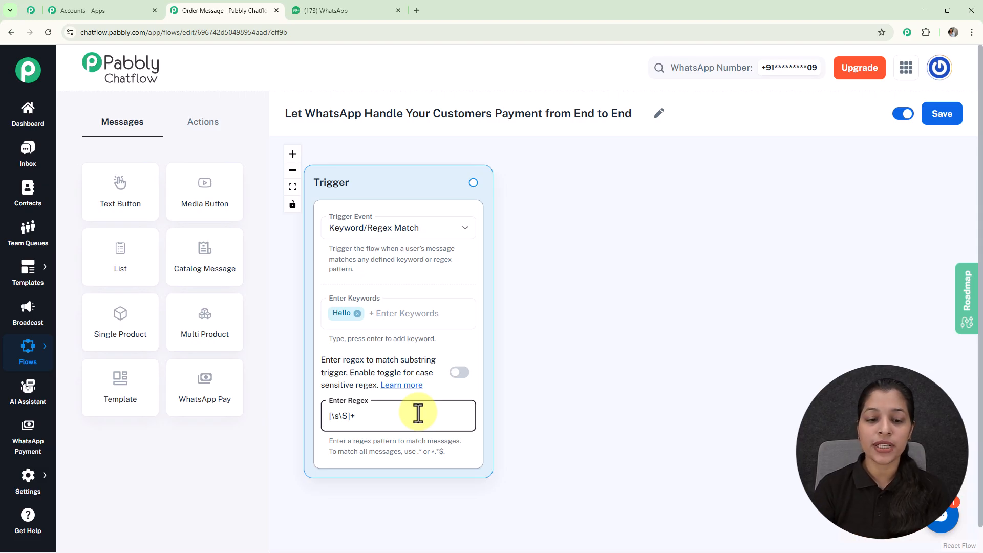
pyautogui.press('BackSpace')
pyautogui.press('BackSpace')
pyautogui.press('BackSpace')
pyautogui.press('BackSpace')
pyautogui.press('BackSpace')
pyautogui.press('BackSpace')
# Connect a new Text Button message to the trigger and place it beside the trigger node
pyautogui.scroll(1, 643, 309)
pyautogui.moveTo(647, 310); pyautogui.dragTo(708, 333)
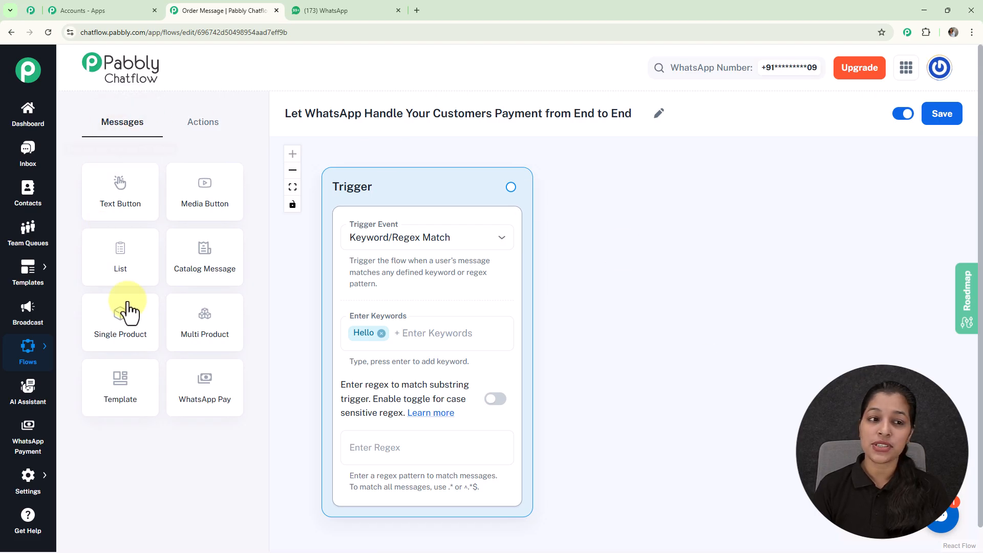
pyautogui.click(203, 129)
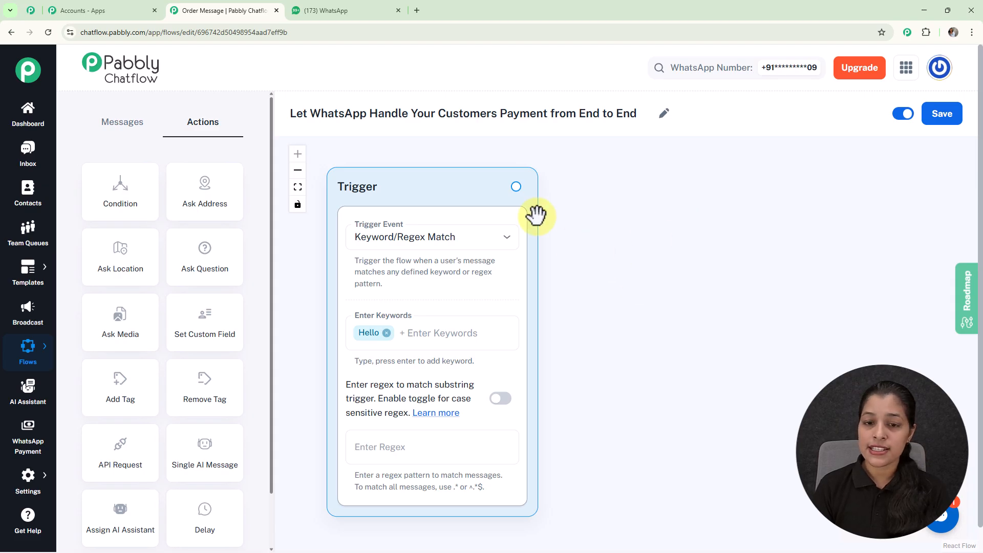
pyautogui.moveTo(514, 186); pyautogui.dragTo(540, 240)
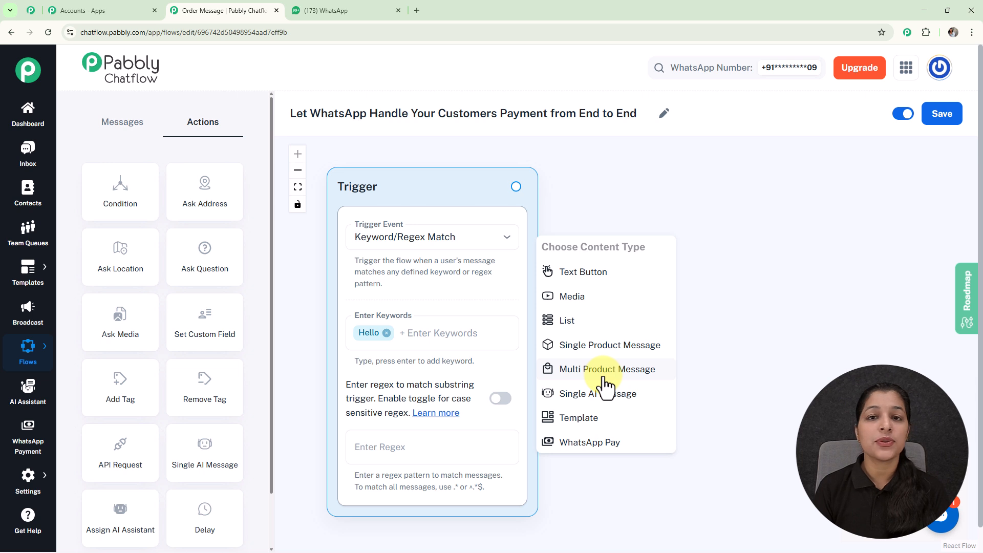
pyautogui.click(598, 276)
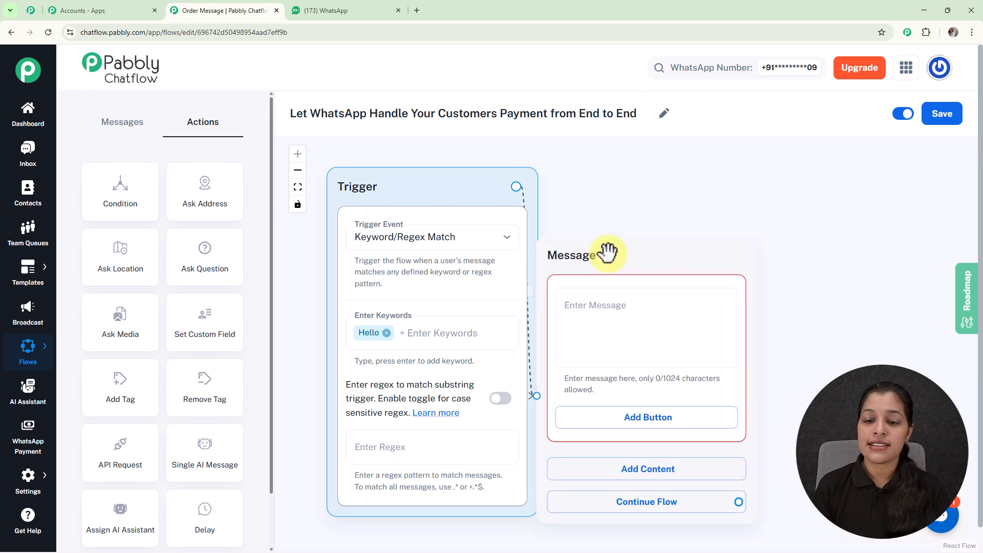
pyautogui.moveTo(676, 256); pyautogui.dragTo(691, 205)
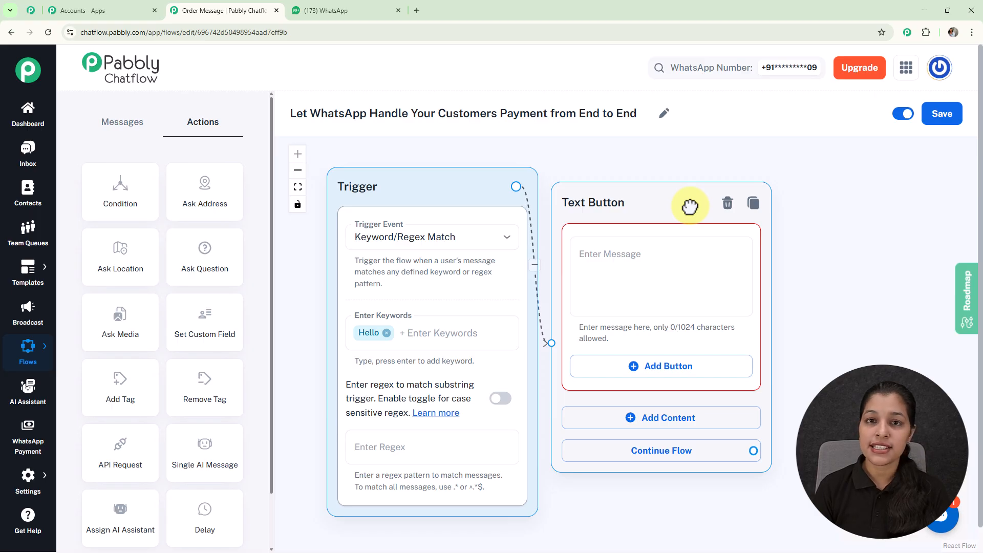
# Fill in the Text Button message with the welcome text beginning "Hello and welcome to Skill Master Institute!"
pyautogui.click(639, 275)
pyautogui.hotkey('ctrl', 'v')
pyautogui.scroll(3, 738, 282)
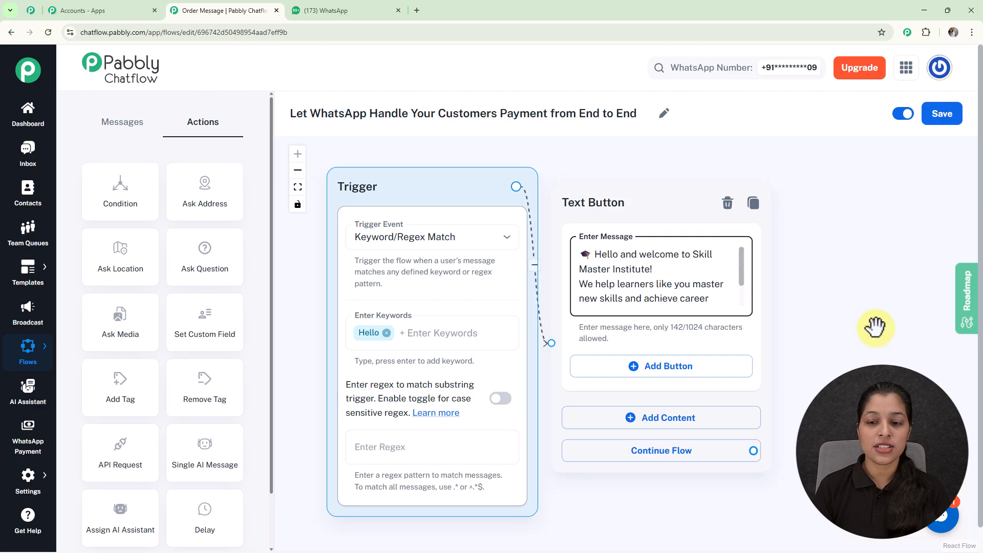
# Add a Quick Reply button named "View Courses 📚" to the welcome message and save it
pyautogui.moveTo(873, 325); pyautogui.dragTo(739, 294)
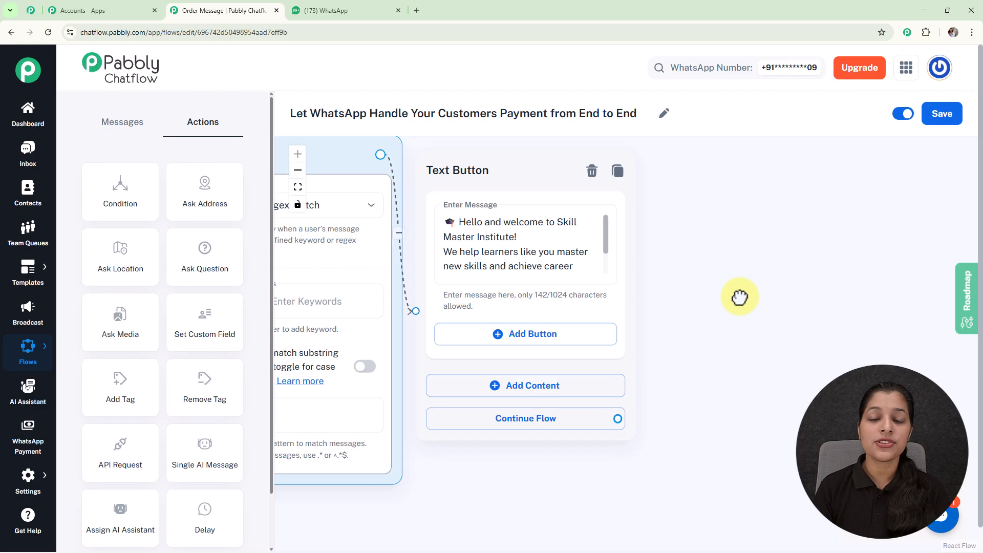
pyautogui.click(502, 338)
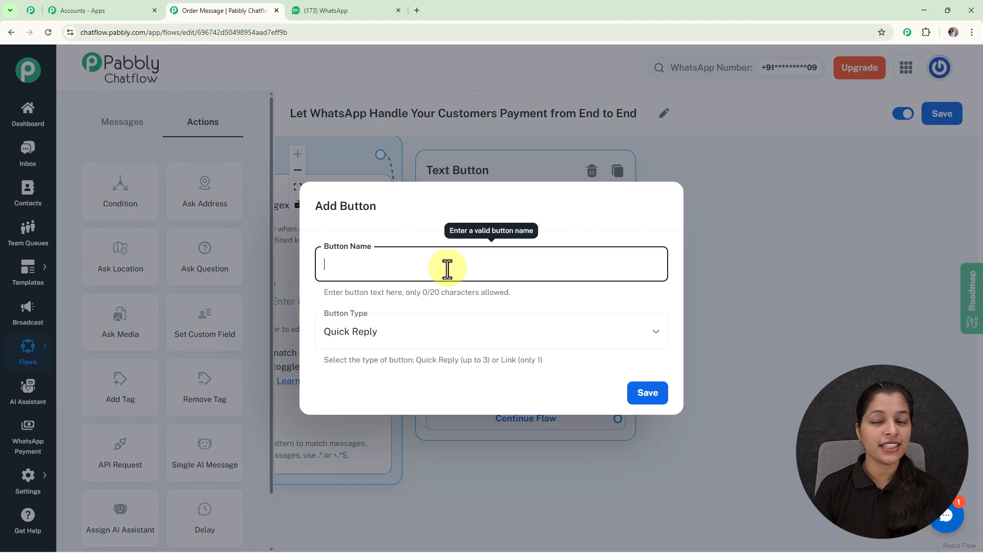
pyautogui.write('View Courses 📚')
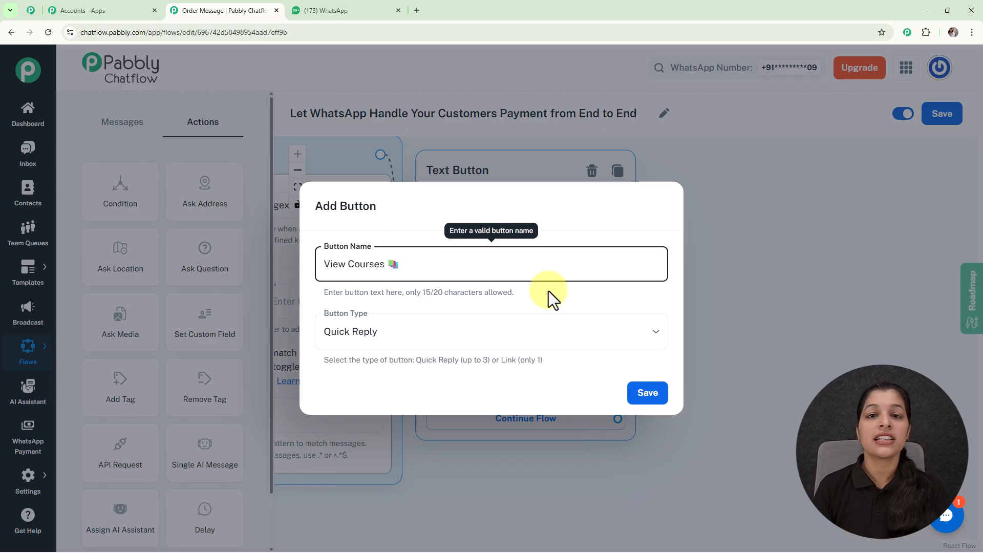
pyautogui.click(385, 334)
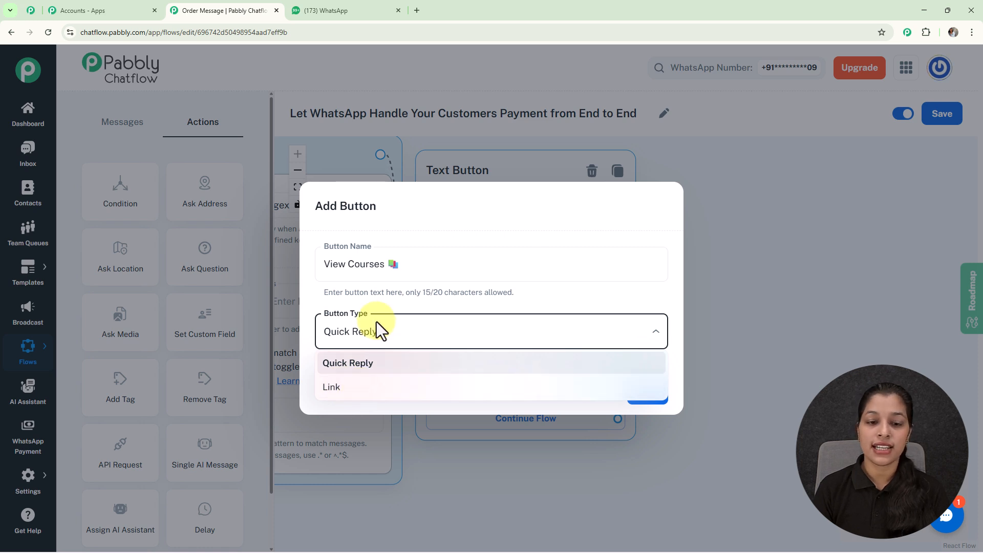
pyautogui.click(370, 364)
pyautogui.click(648, 393)
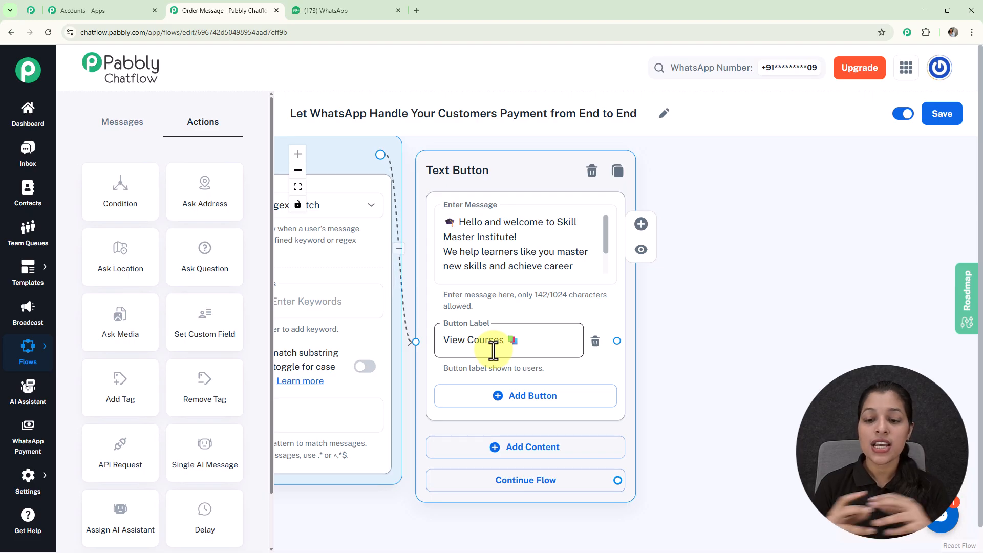
# Connect a new List message to the View Courses button and move the list node higher on the canvas
pyautogui.moveTo(617, 340); pyautogui.dragTo(740, 215)
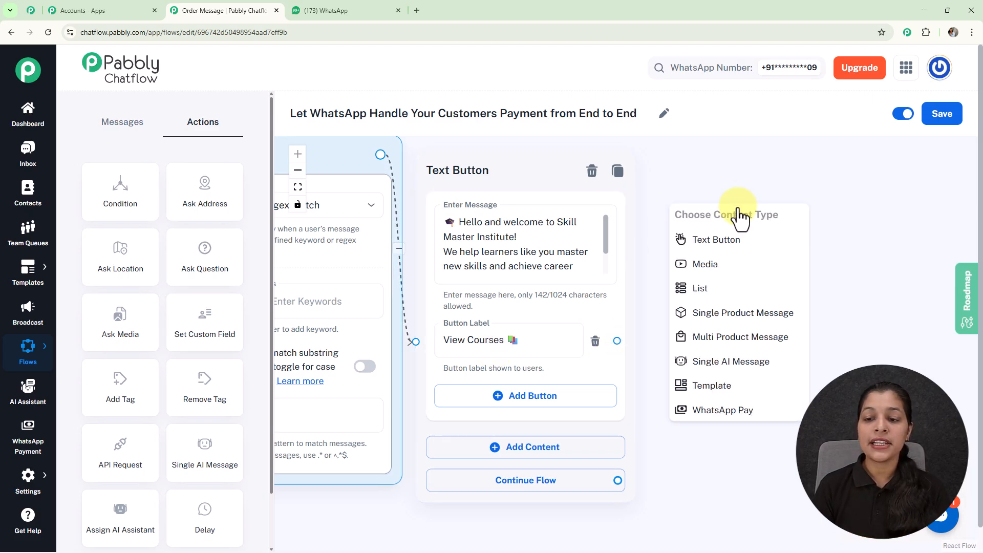
pyautogui.click(729, 298)
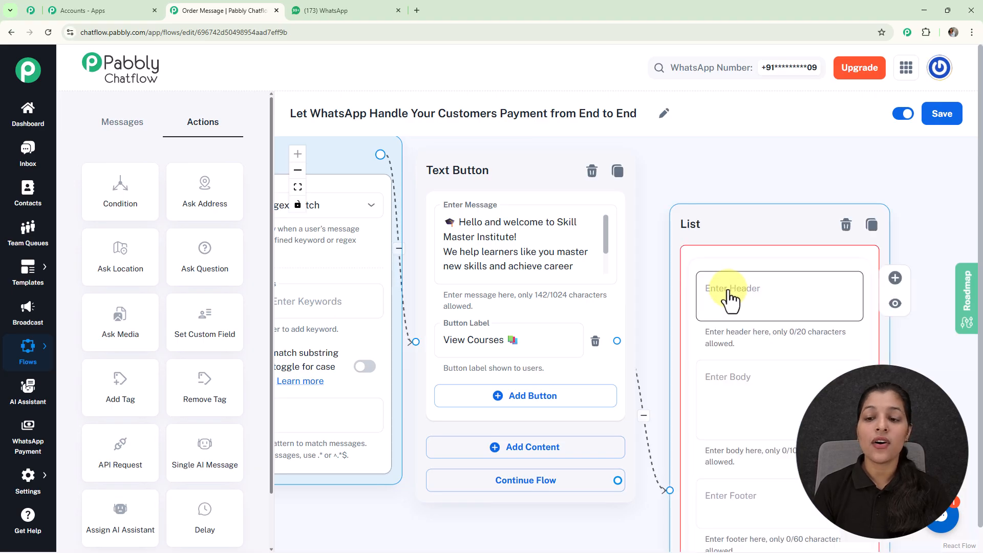
pyautogui.scroll(-5, 733, 296)
pyautogui.moveTo(742, 210); pyautogui.dragTo(555, 189)
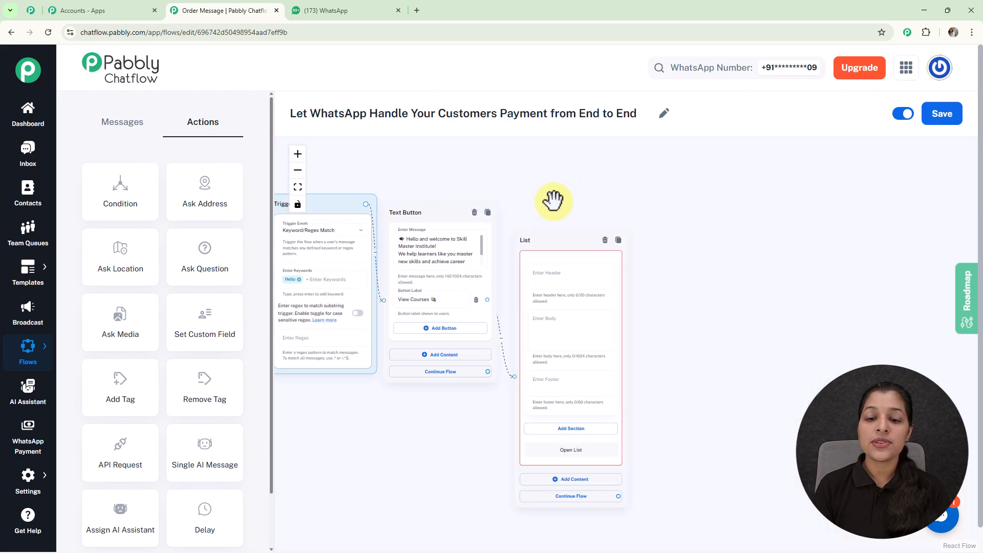
pyautogui.moveTo(563, 238); pyautogui.dragTo(560, 175)
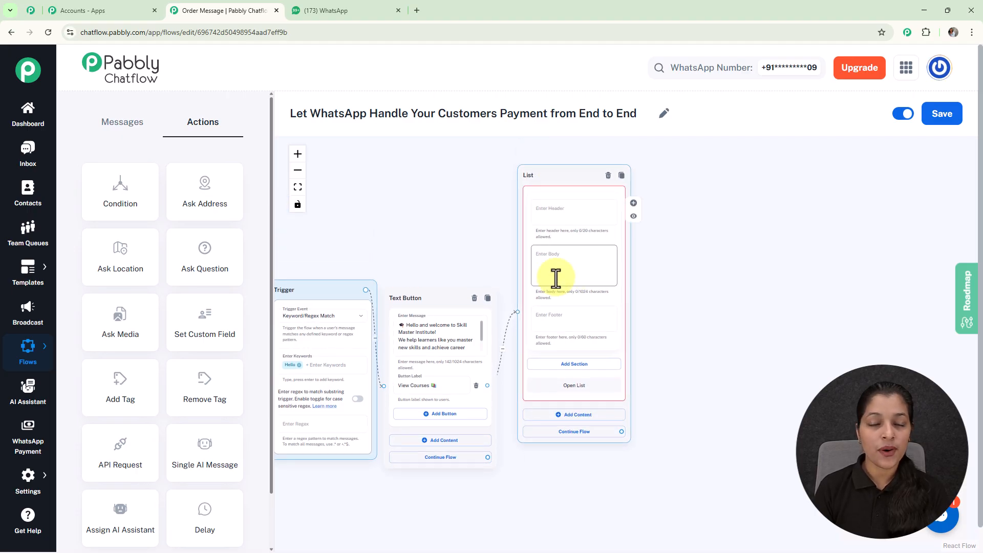
# Enter "Here are some of our top courses:" as the body of the List message
pyautogui.click(573, 268)
pyautogui.write('Here are some of our top courses:')
pyautogui.scroll(3, 573, 267)
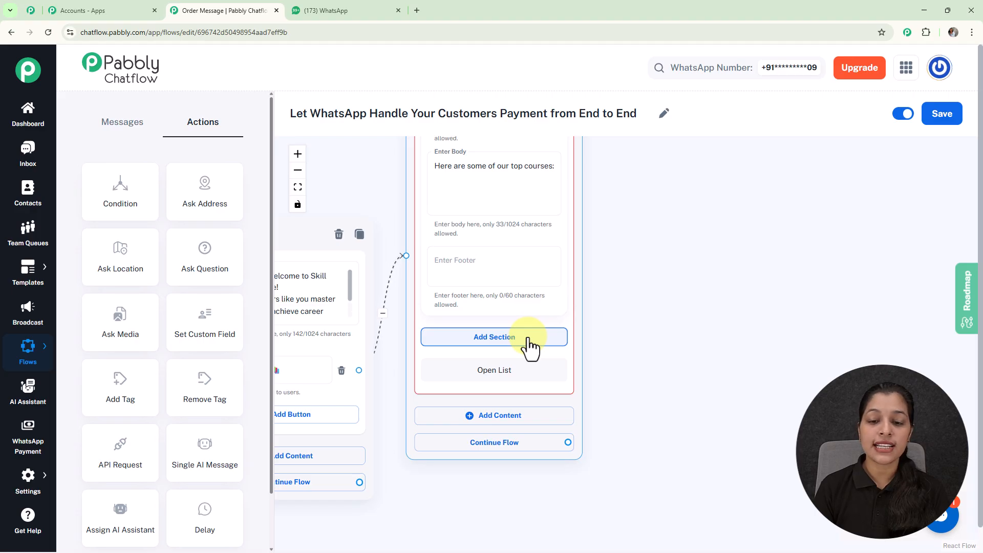
# Add a section titled "Courses" to the List message
pyautogui.click(530, 338)
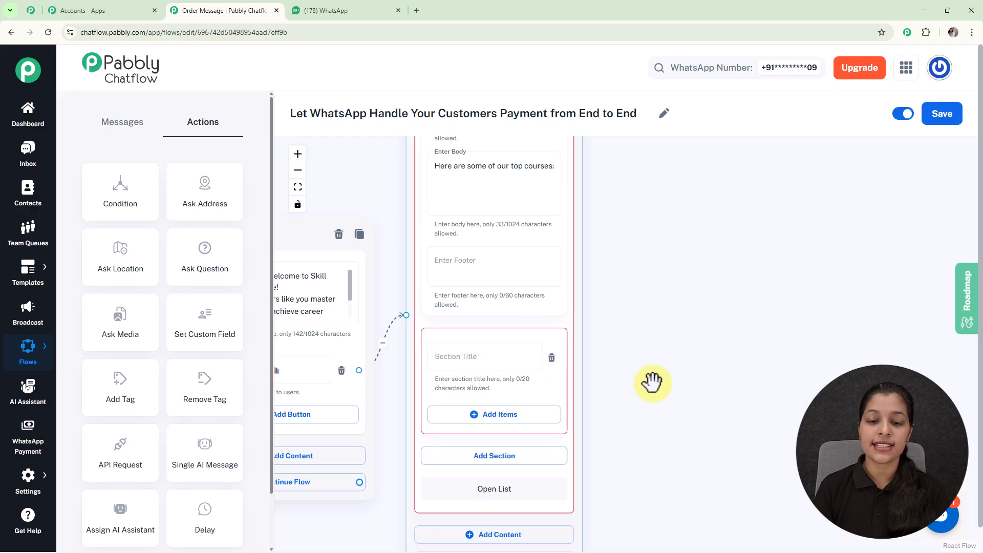
pyautogui.moveTo(652, 384); pyautogui.dragTo(696, 319)
pyautogui.click(523, 291)
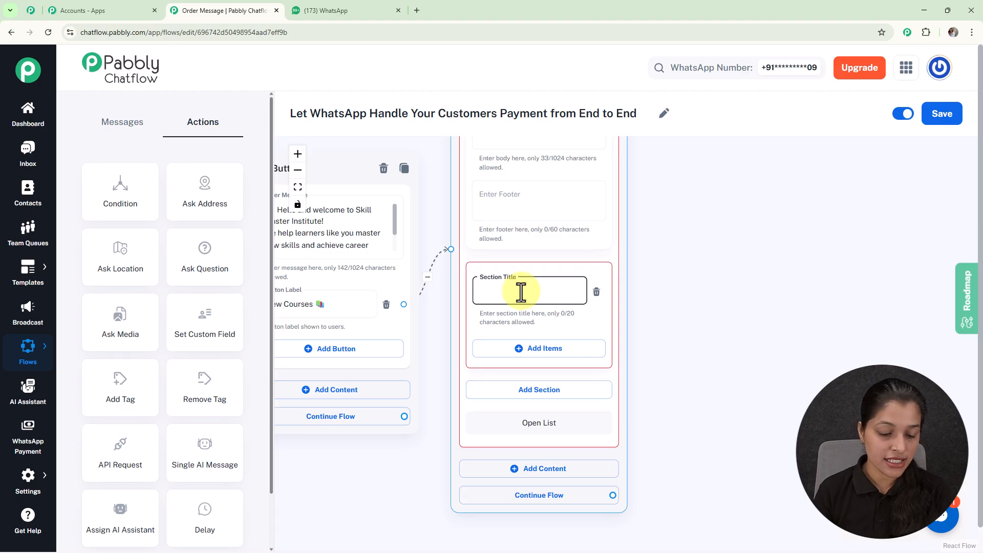
pyautogui.write('Courses')
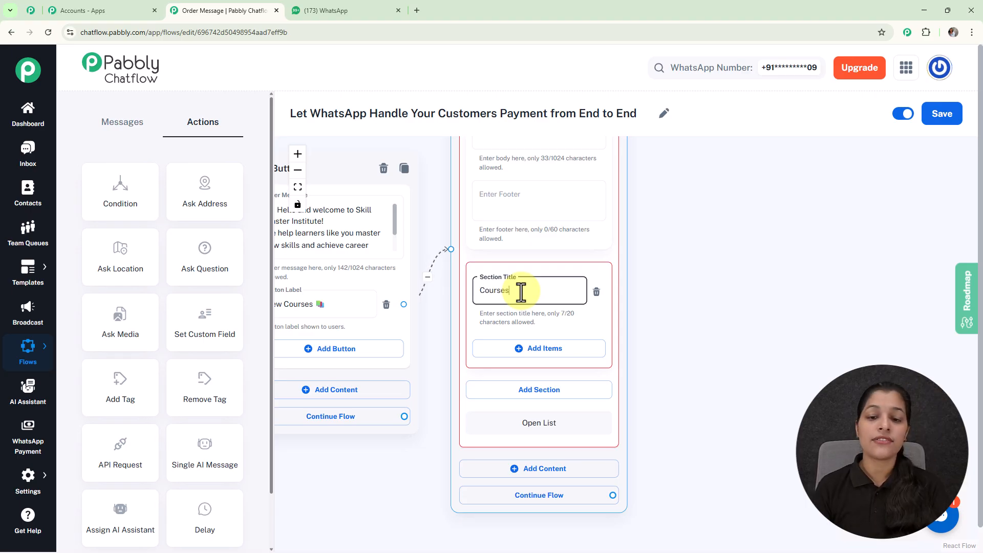
# Add two items to the Courses section, with titles starting "FullStack Web" and "Frontend Deveopment"
pyautogui.click(514, 349)
pyautogui.moveTo(674, 360); pyautogui.dragTo(637, 279)
pyautogui.click(487, 322)
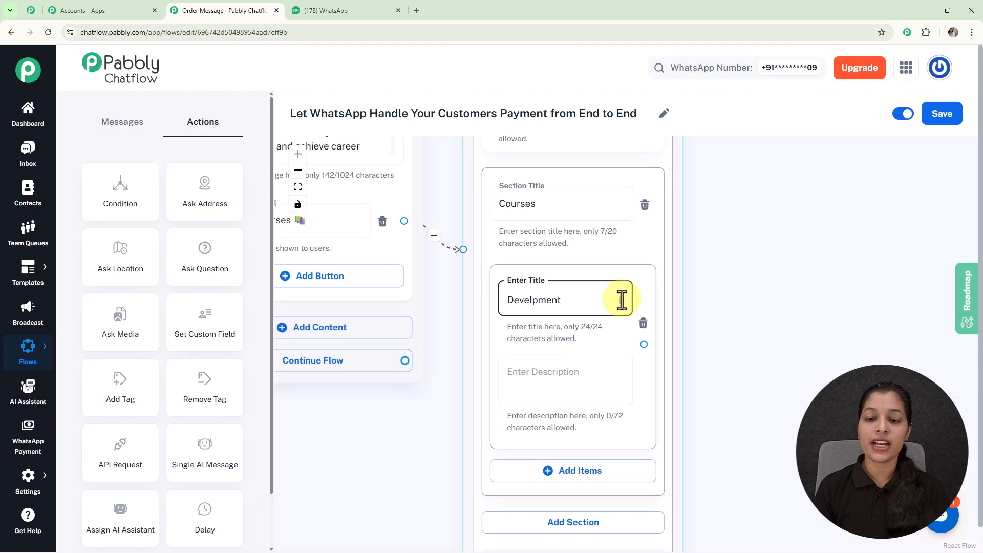
pyautogui.moveTo(621, 300); pyautogui.dragTo(621, 292)
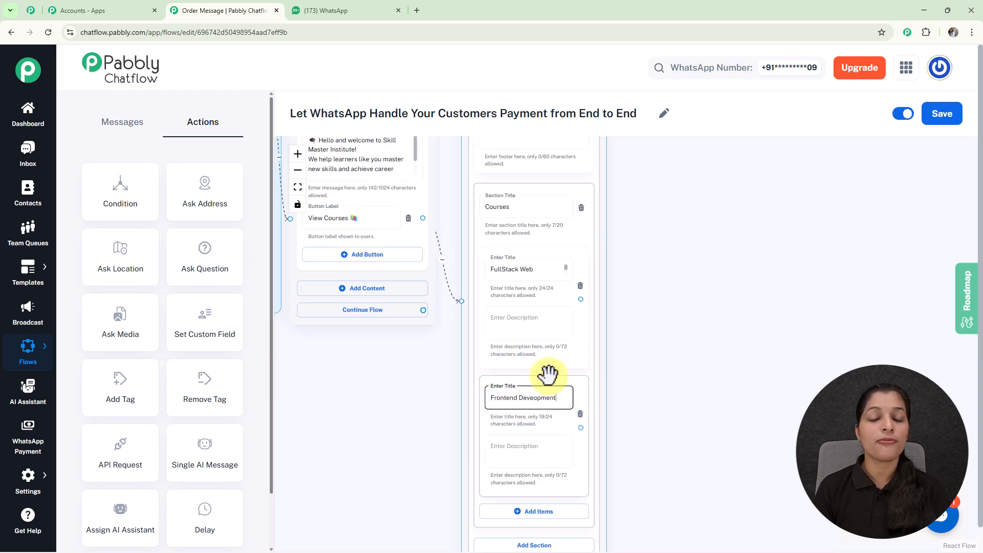
# Add a Set Custom Field action beside the list and connect it to the FullStack Web item
pyautogui.scroll(-3, 547, 374)
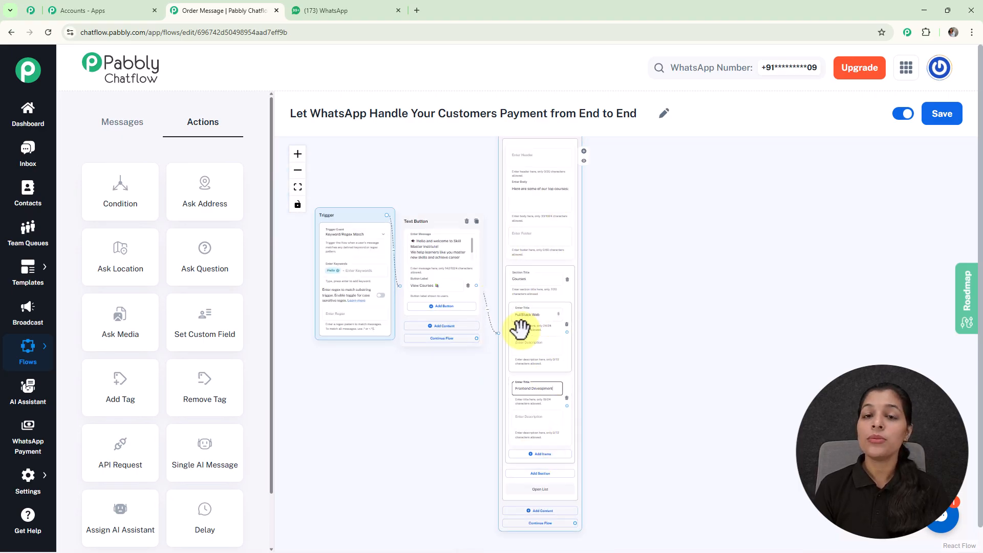
pyautogui.click(668, 348)
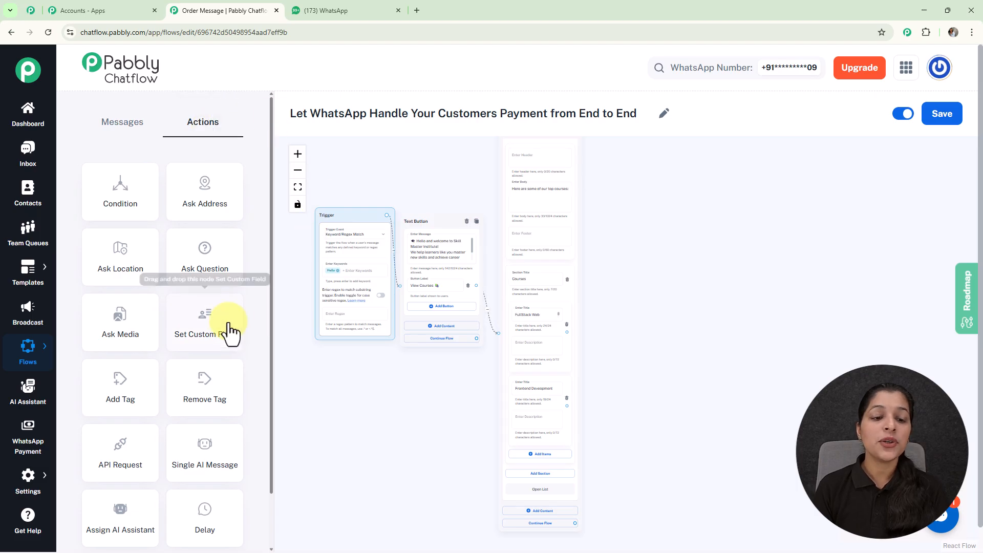
pyautogui.moveTo(221, 334); pyautogui.dragTo(649, 312)
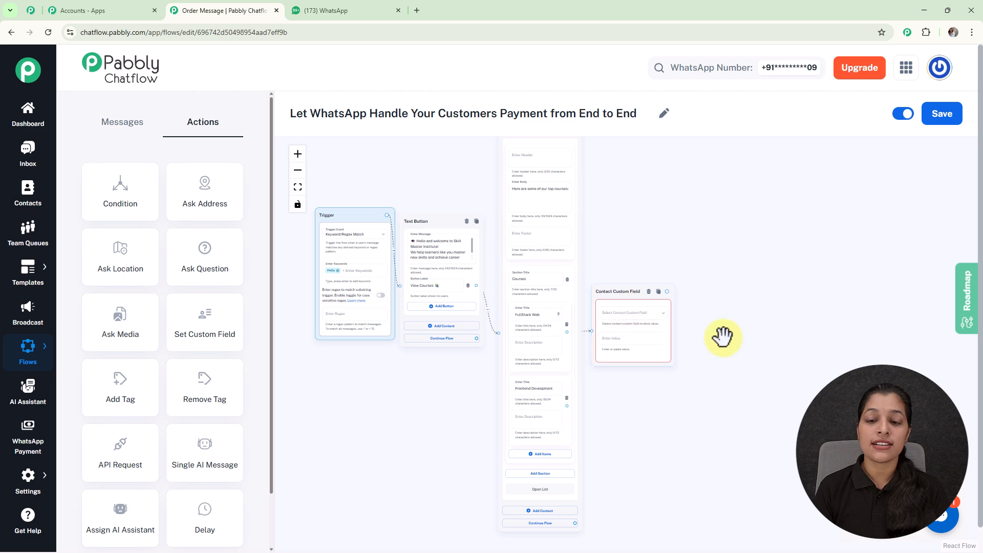
# Check the fields offered in the Contact Custom Field node, and open the Contact Custom Fields settings
pyautogui.moveTo(713, 296); pyautogui.dragTo(648, 213)
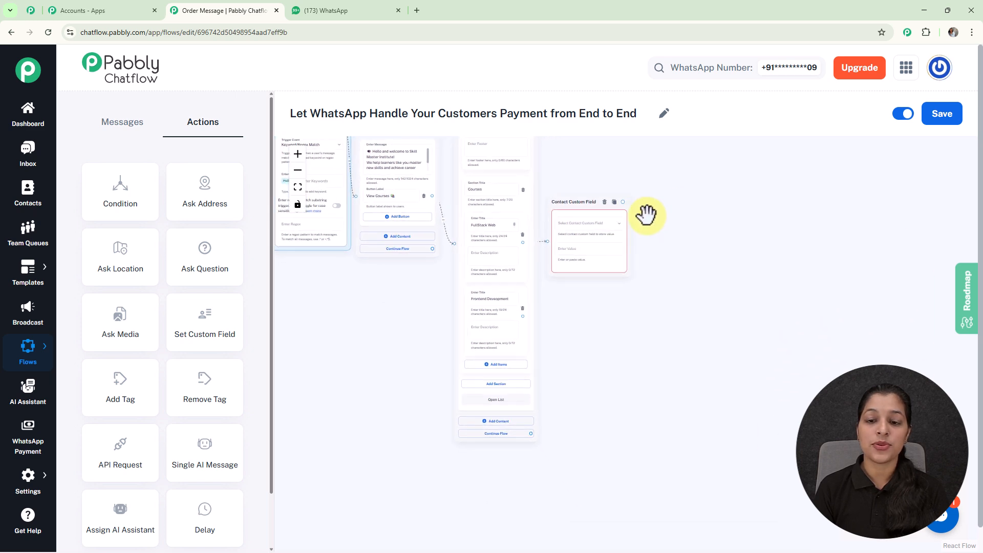
pyautogui.click(595, 226)
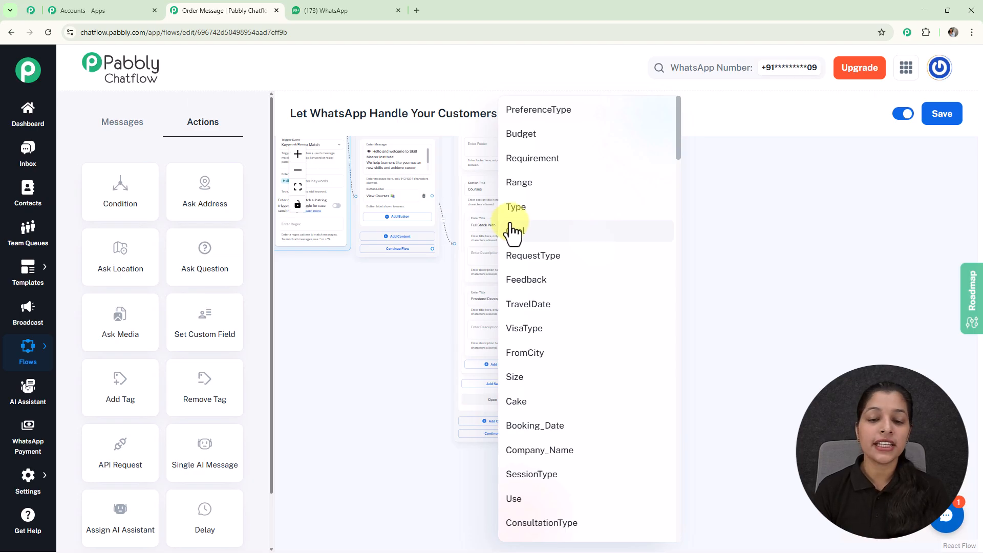
pyautogui.click(357, 340)
pyautogui.click(29, 479)
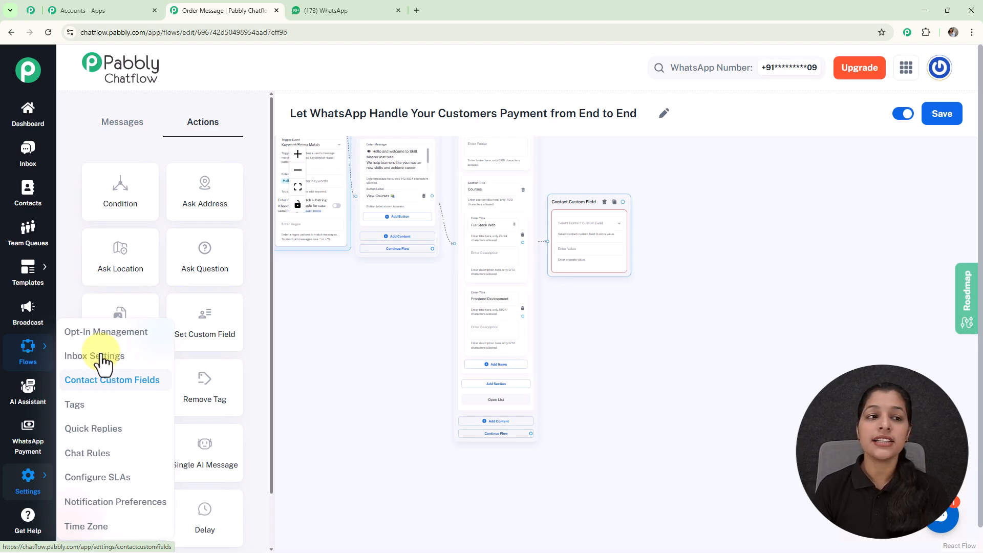
pyautogui.click(111, 380)
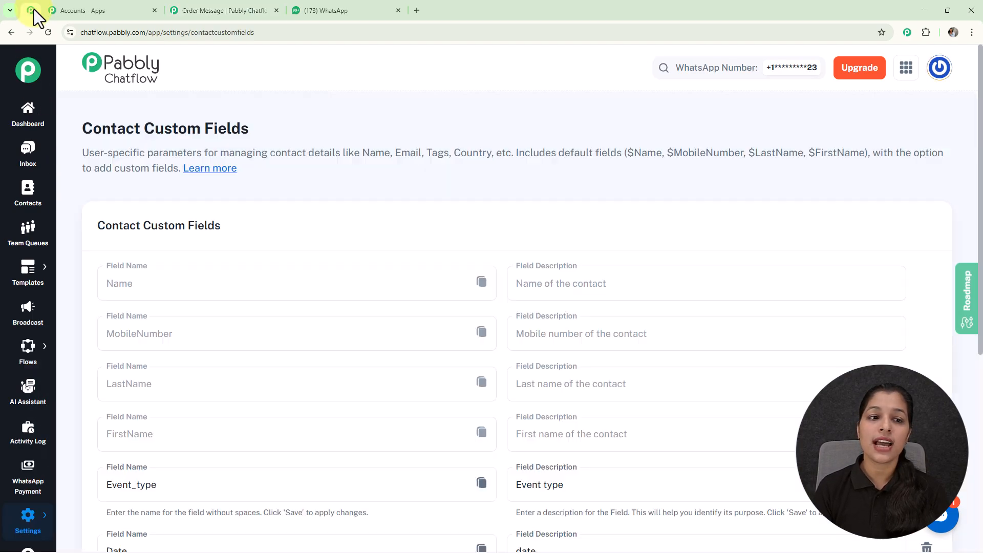
# Look through the existing contact custom fields and add an empty field row at the end of the list
pyautogui.scroll(-6, 628, 284)
pyautogui.click(628, 284)
pyautogui.scroll(1, 628, 285)
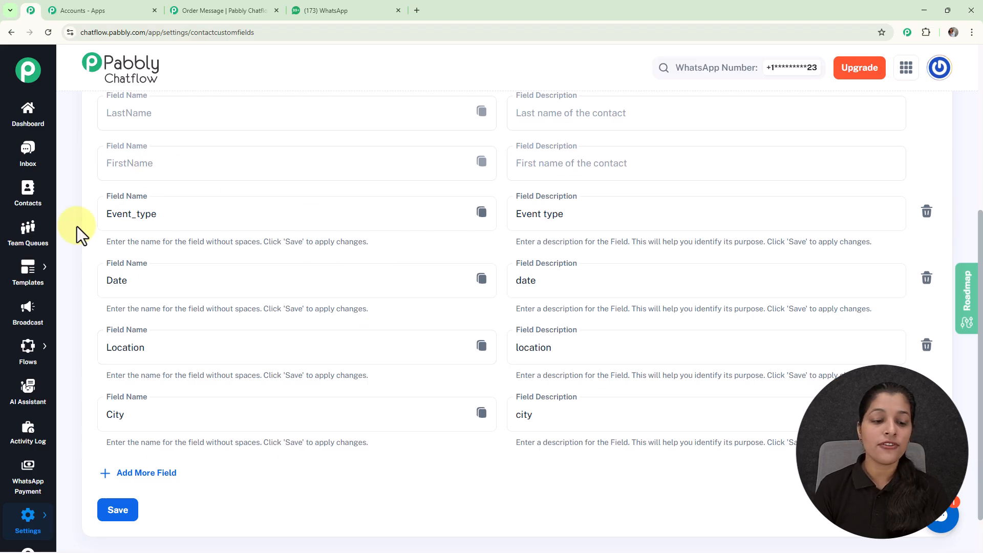
pyautogui.click(167, 479)
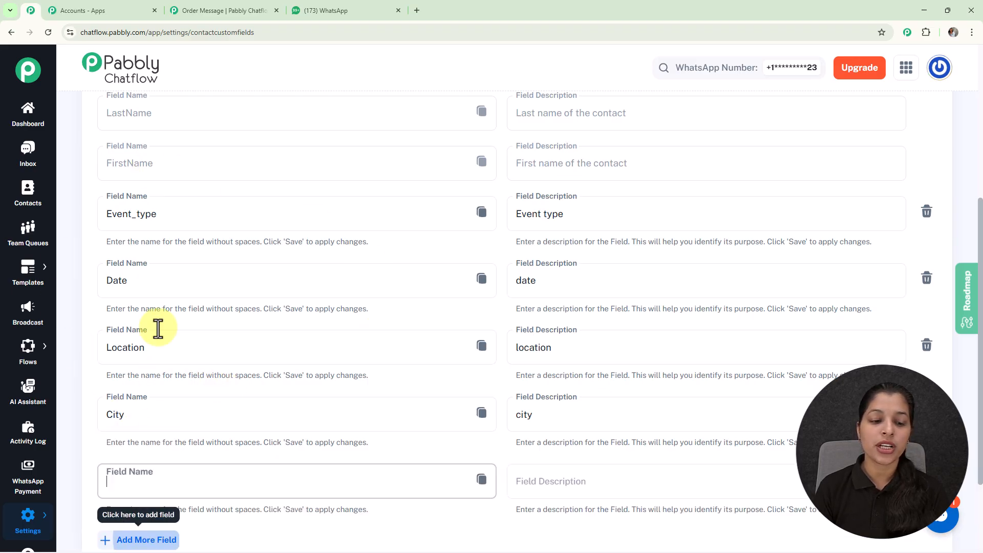
pyautogui.scroll(-2, 290, 315)
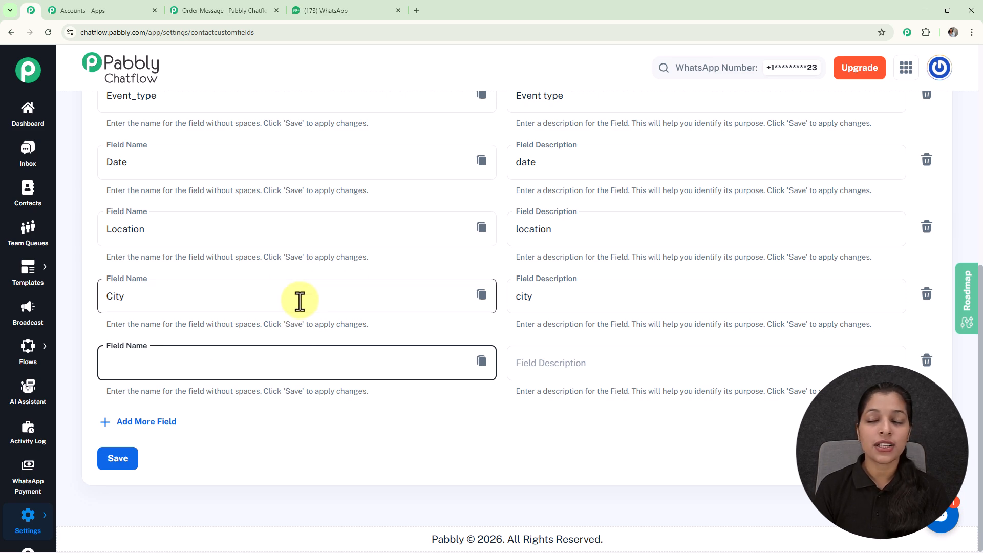
pyautogui.scroll(5, 299, 302)
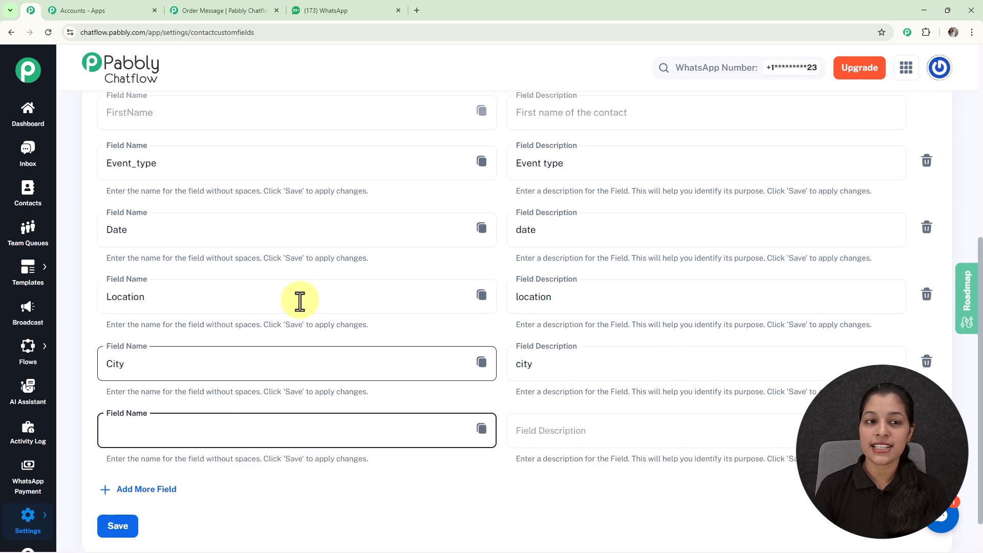
# Return to the flow editor and set the Contact Custom Field node to store its value in the Courses field
pyautogui.click(221, 10)
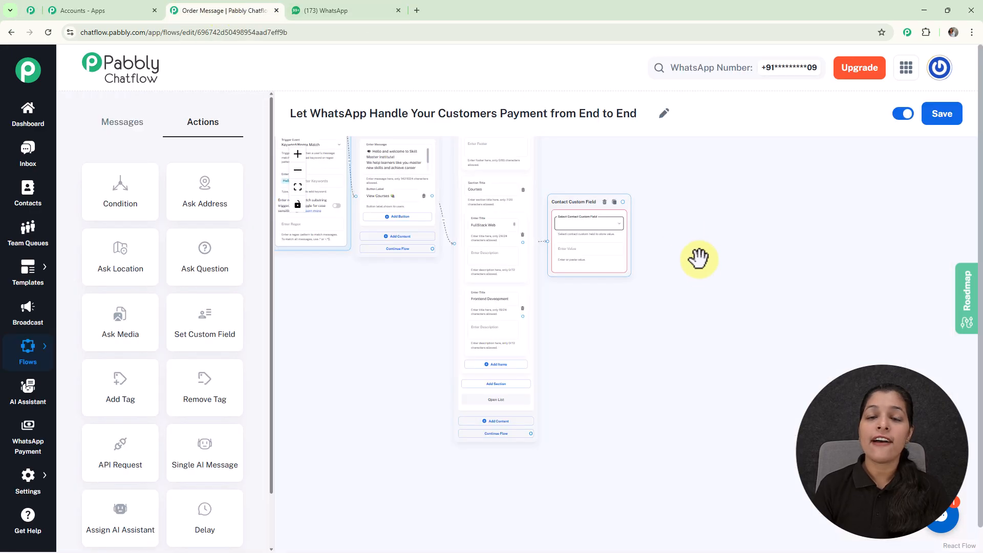
pyautogui.click(577, 235)
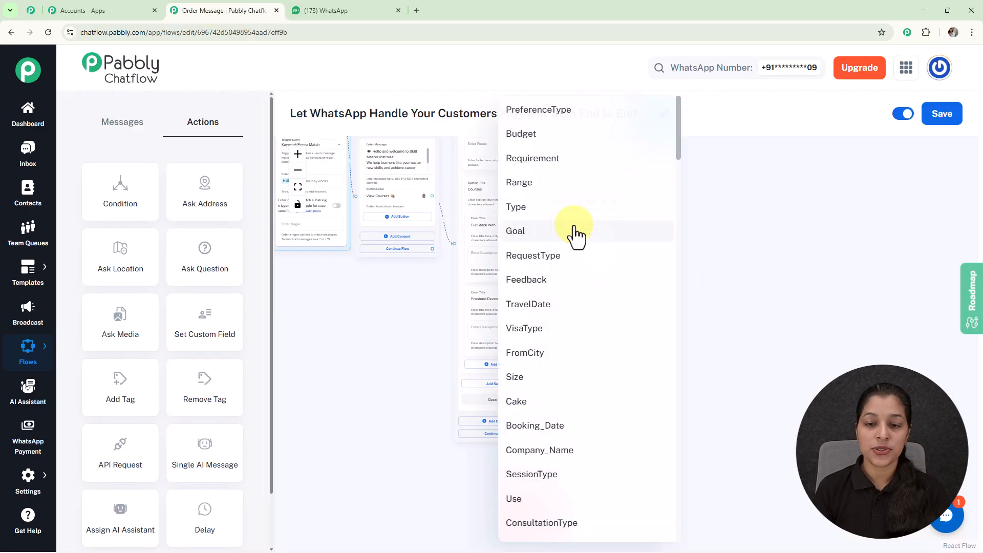
pyautogui.scroll(-10, 576, 235)
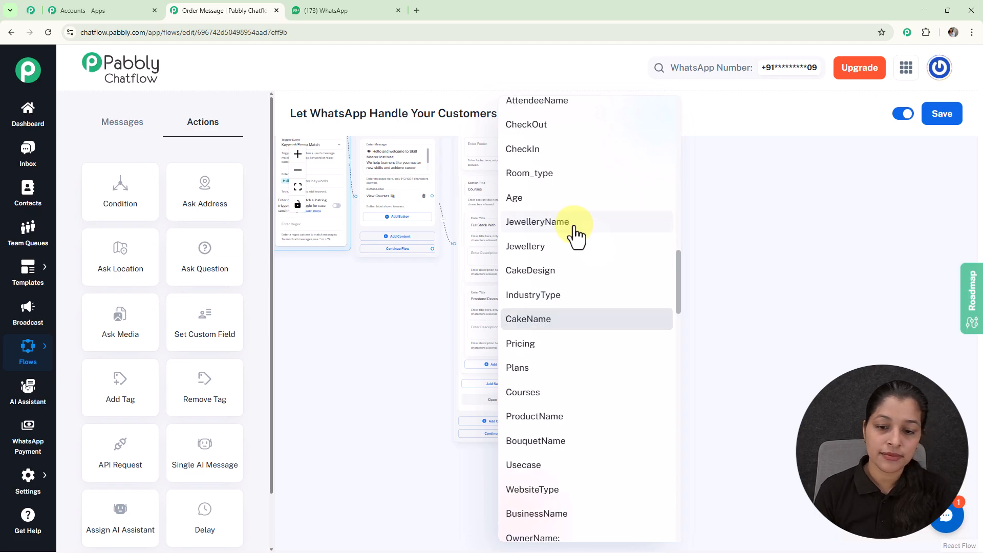
pyautogui.click(534, 393)
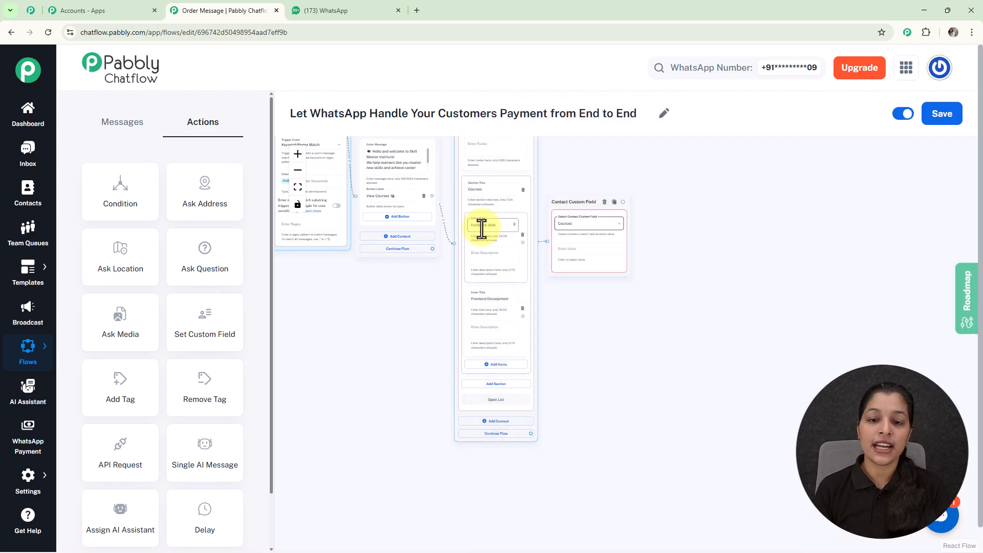
# Copy the first course item's title into the Contact Custom Field node's value as "FullStack Web Develpment"
pyautogui.scroll(5, 600, 285)
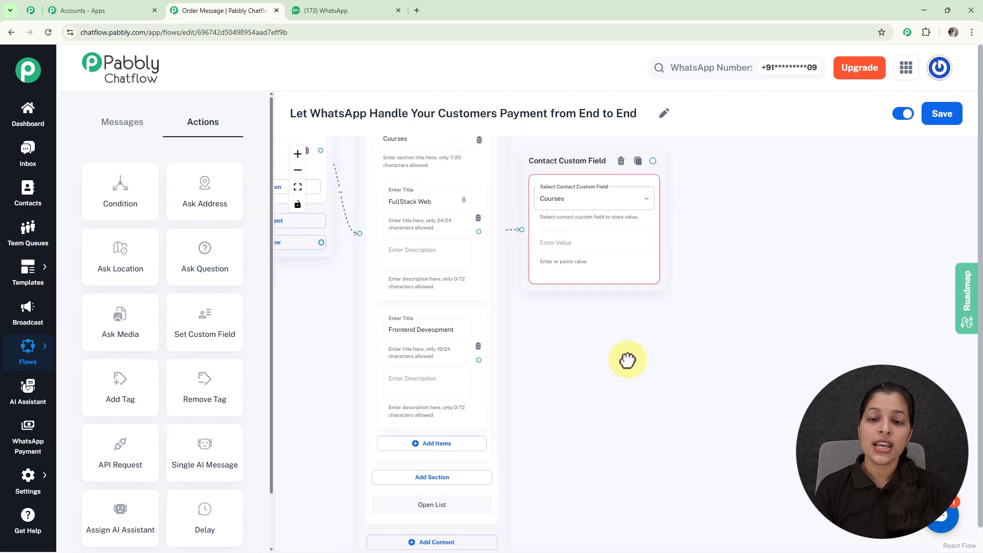
pyautogui.doubleClick(428, 232)
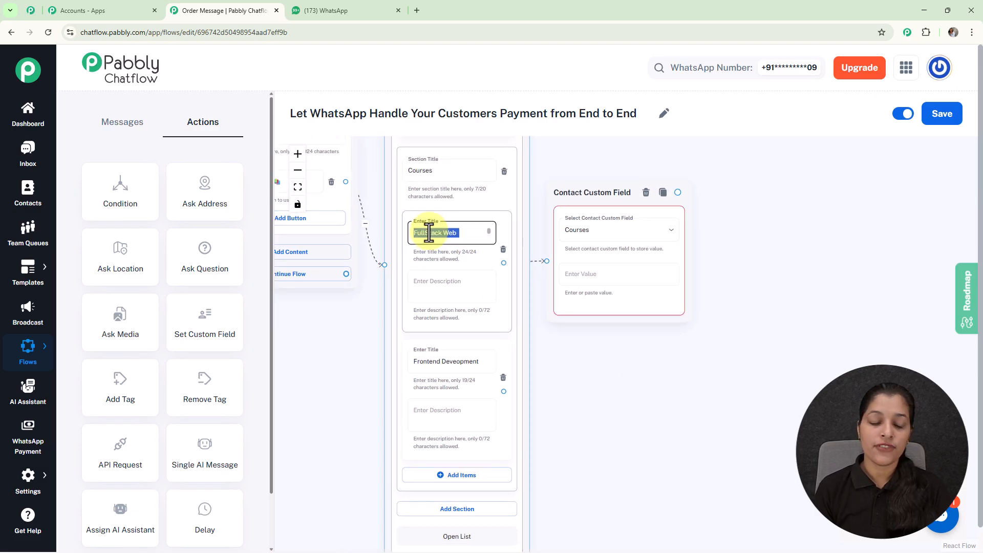
pyautogui.click(606, 274)
pyautogui.write('FullStack Web Develpment')
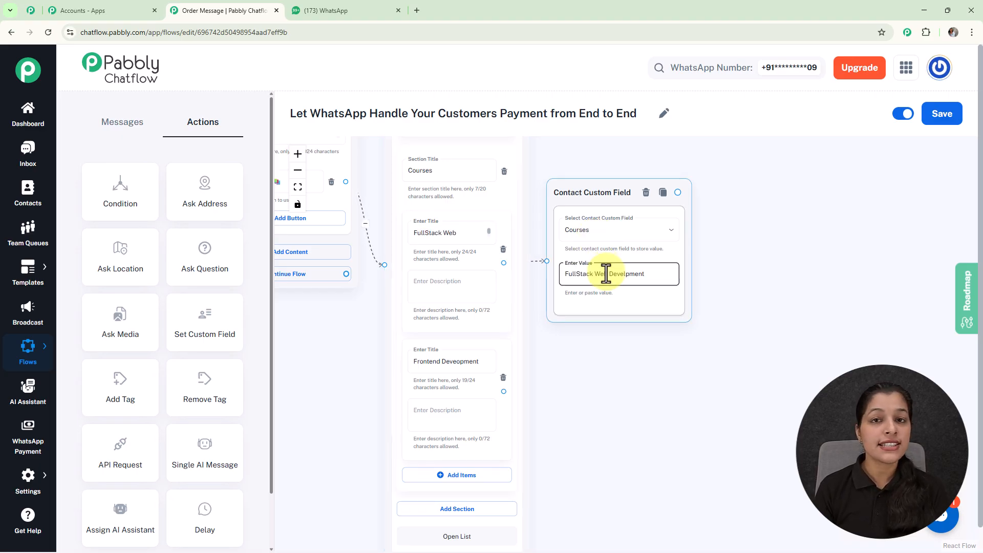
pyautogui.click(696, 289)
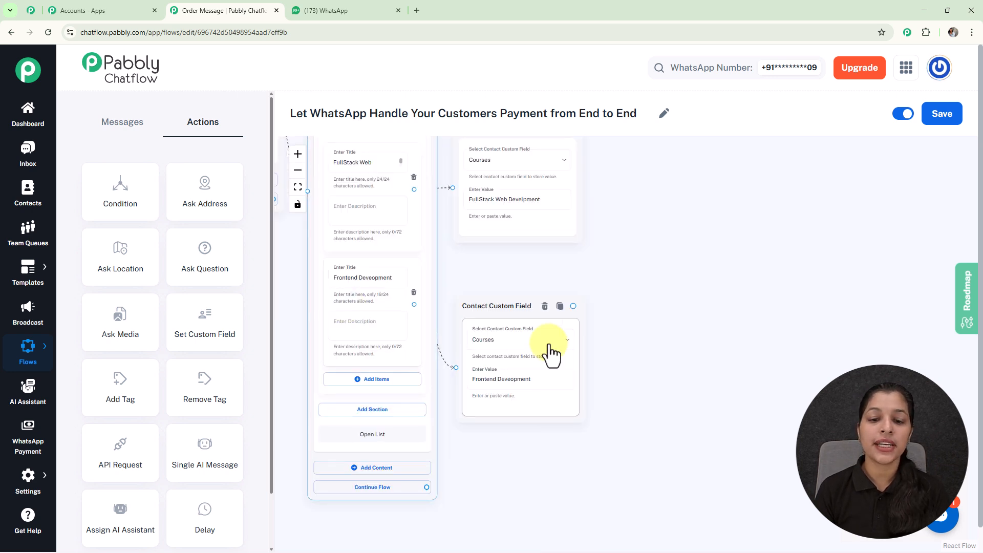
# Attach a Media message to the output of the FullStack Web Develpment custom field node and move it higher beside that node
pyautogui.moveTo(549, 352); pyautogui.dragTo(462, 351)
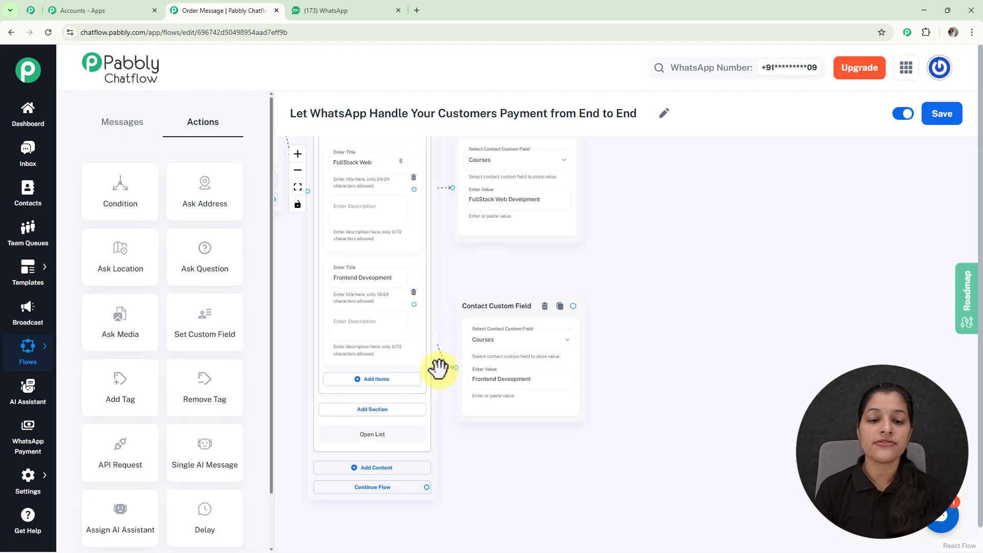
pyautogui.moveTo(633, 258); pyautogui.dragTo(628, 306)
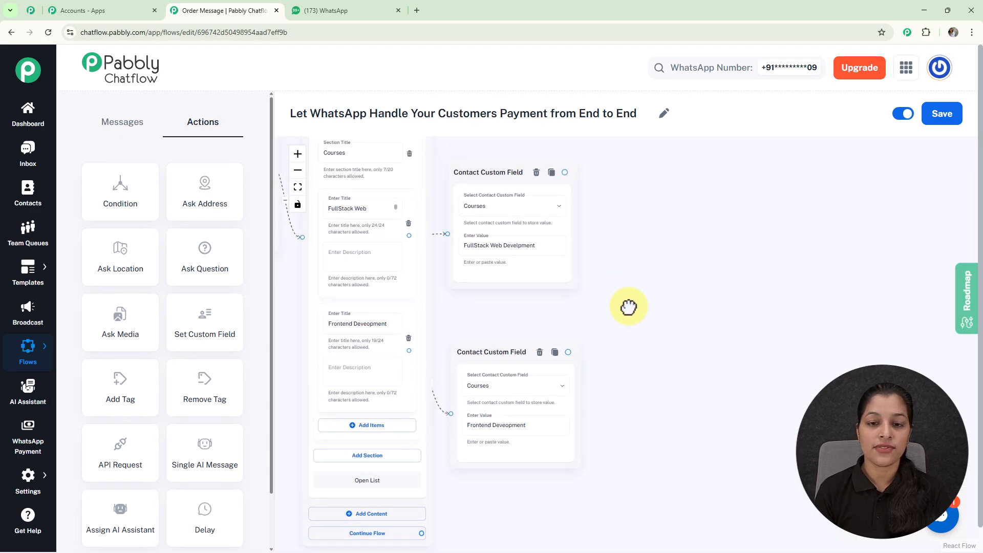
pyautogui.scroll(-2, 628, 306)
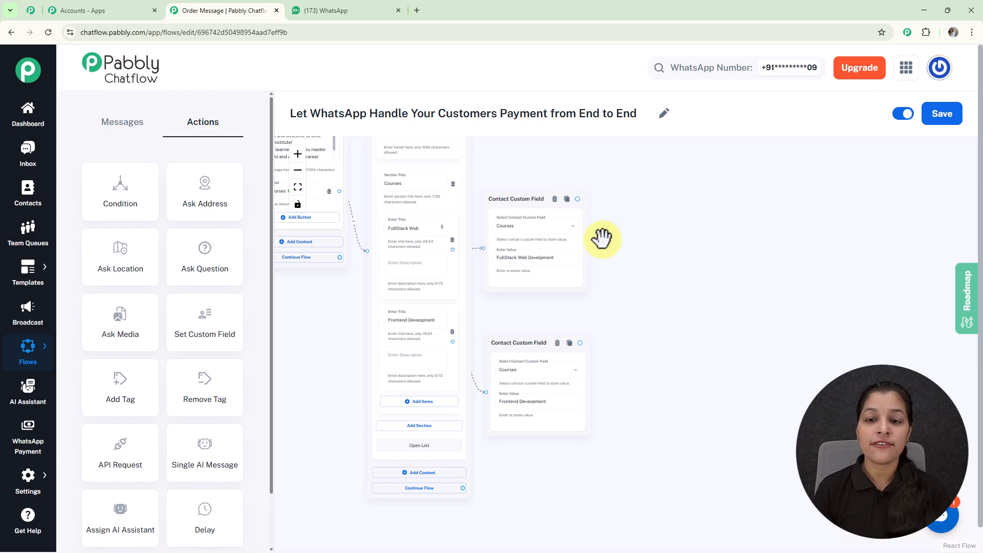
pyautogui.moveTo(577, 199); pyautogui.dragTo(639, 221)
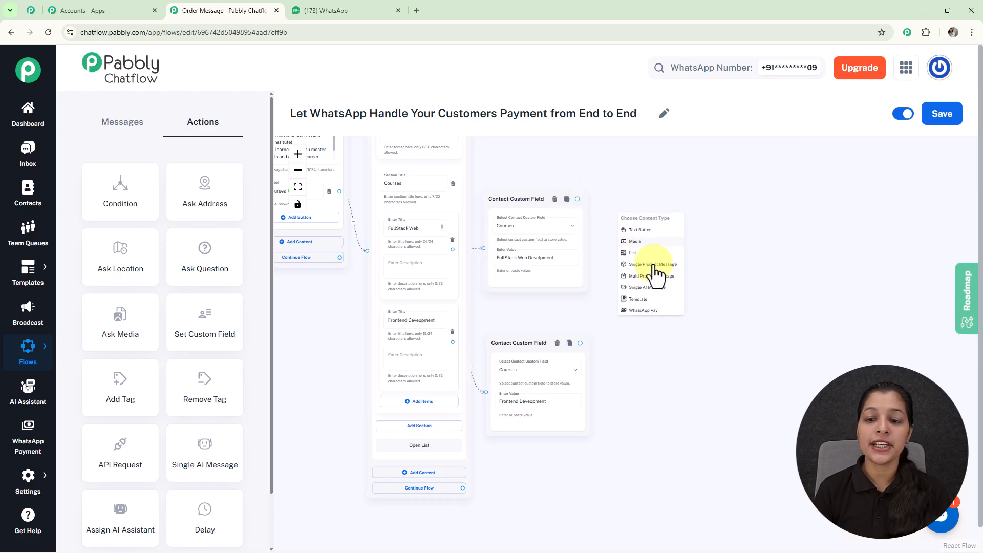
pyautogui.scroll(4, 641, 244)
pyautogui.click(640, 246)
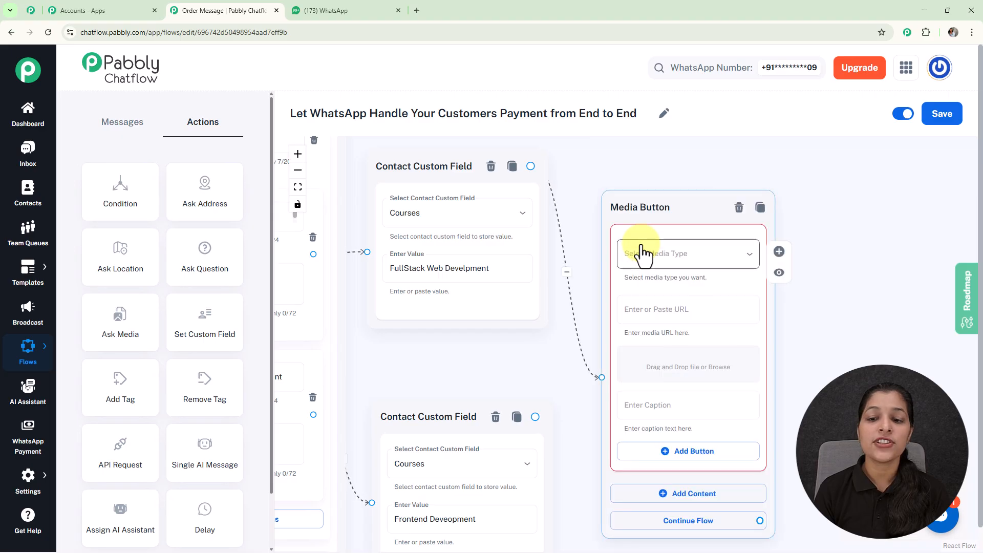
pyautogui.moveTo(631, 208); pyautogui.dragTo(630, 122)
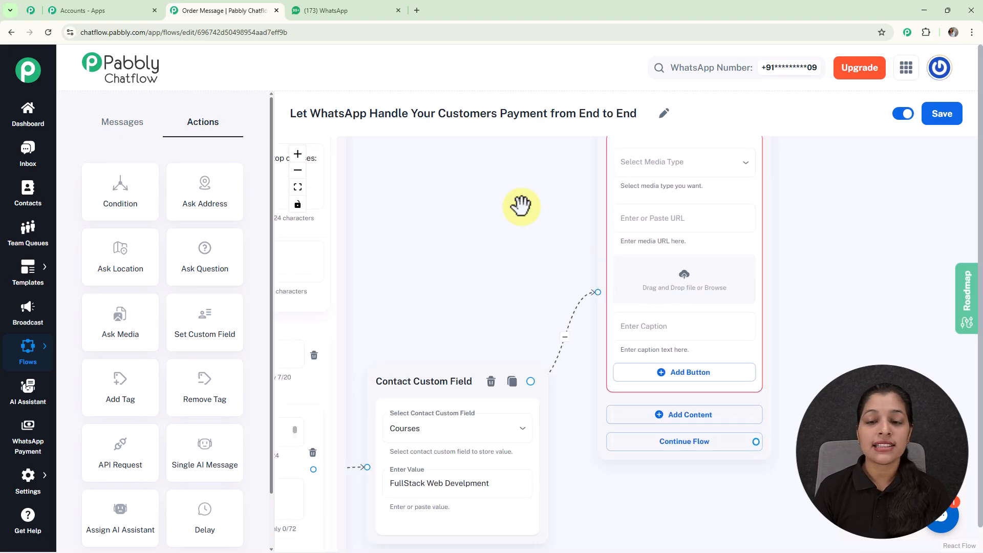
pyautogui.scroll(-3, 521, 206)
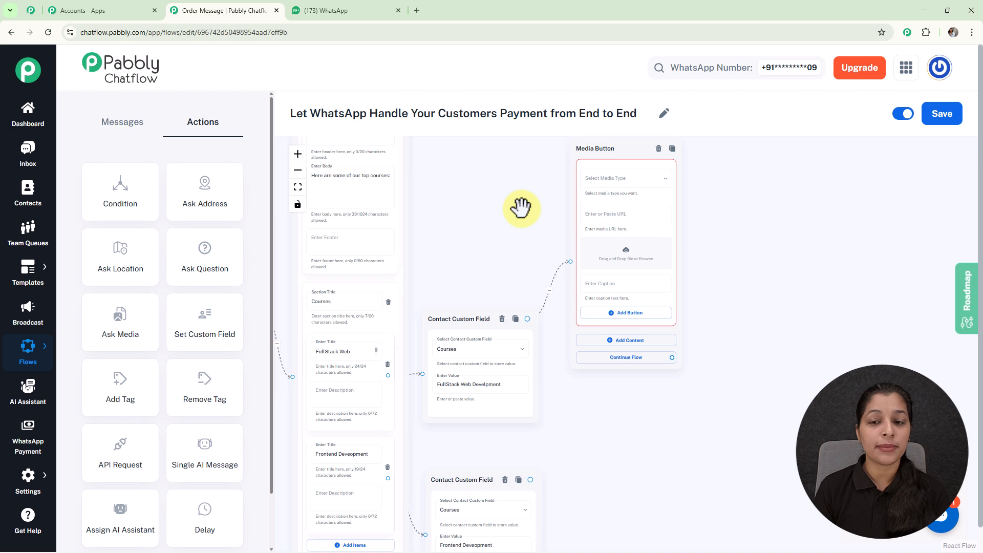
# Set the Media message's type to Image and insert the Full Stack Web Development picture from the media library
pyautogui.click(620, 182)
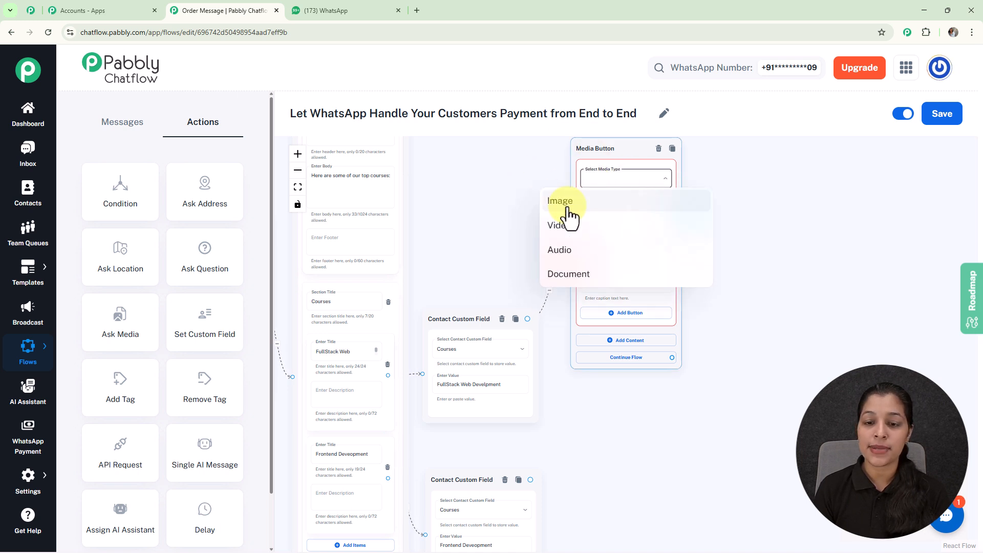
pyautogui.click(566, 203)
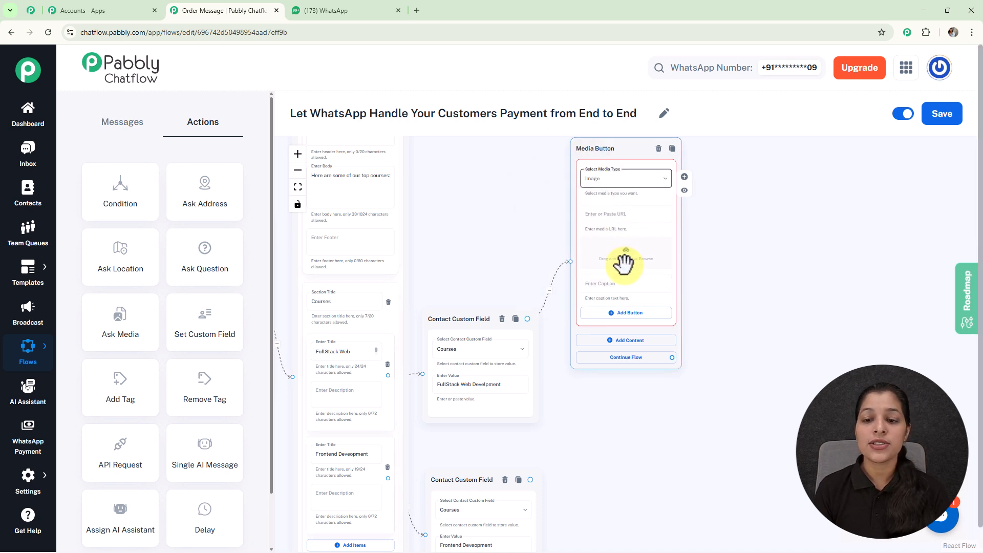
pyautogui.scroll(3, 624, 262)
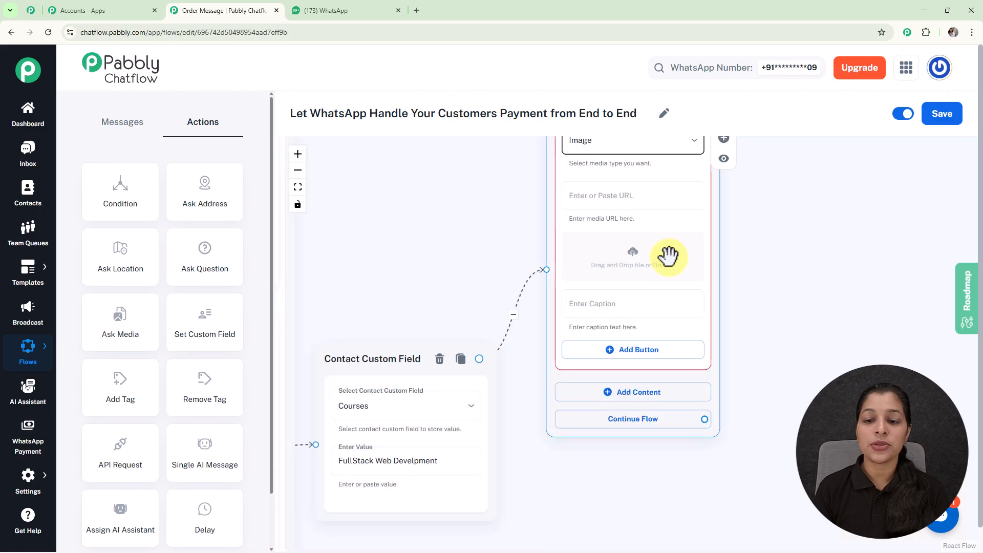
pyautogui.click(634, 259)
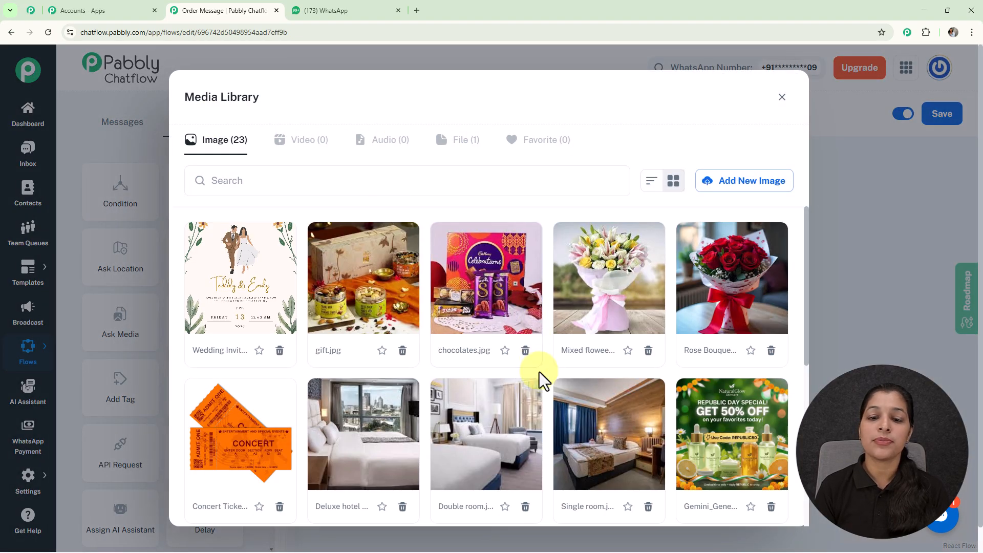
pyautogui.scroll(-6, 540, 373)
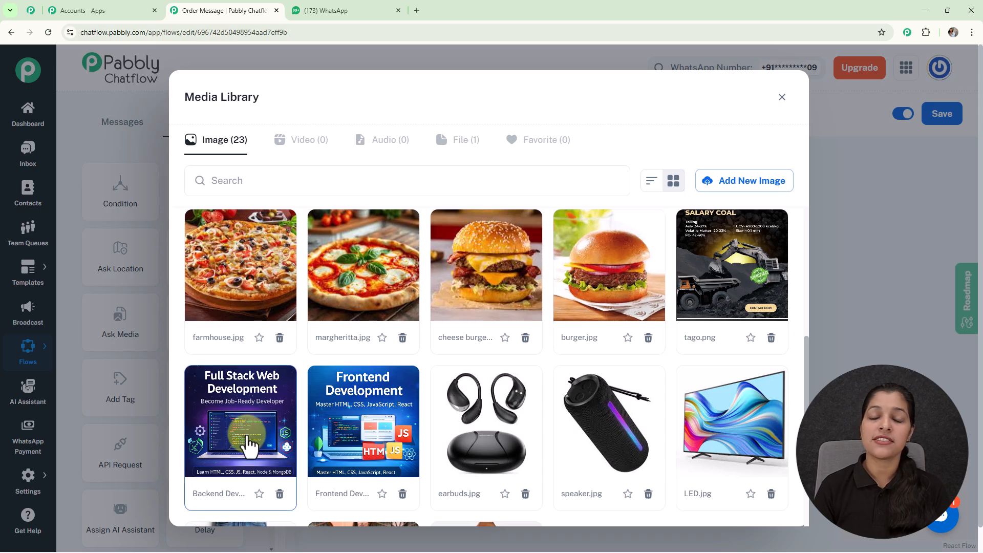
pyautogui.click(248, 444)
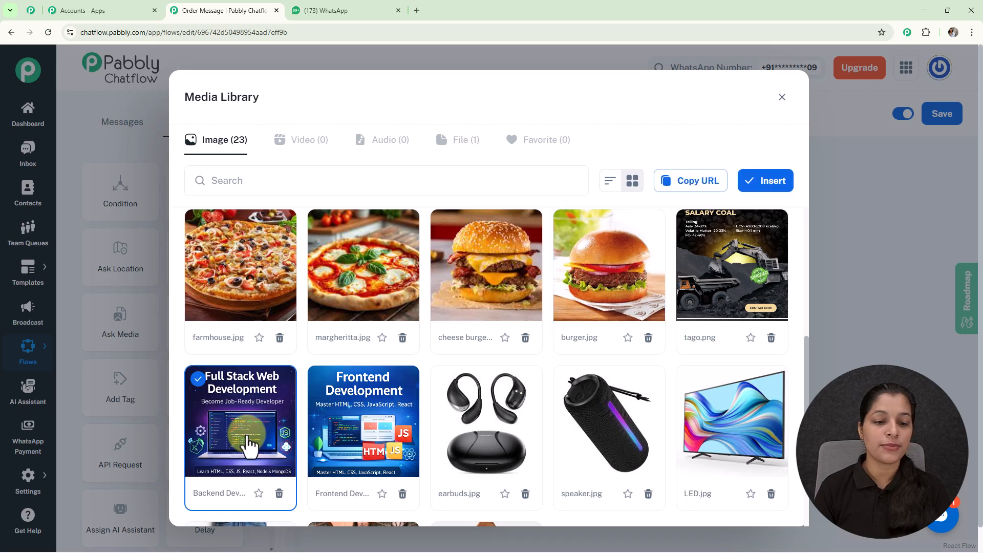
pyautogui.click(765, 184)
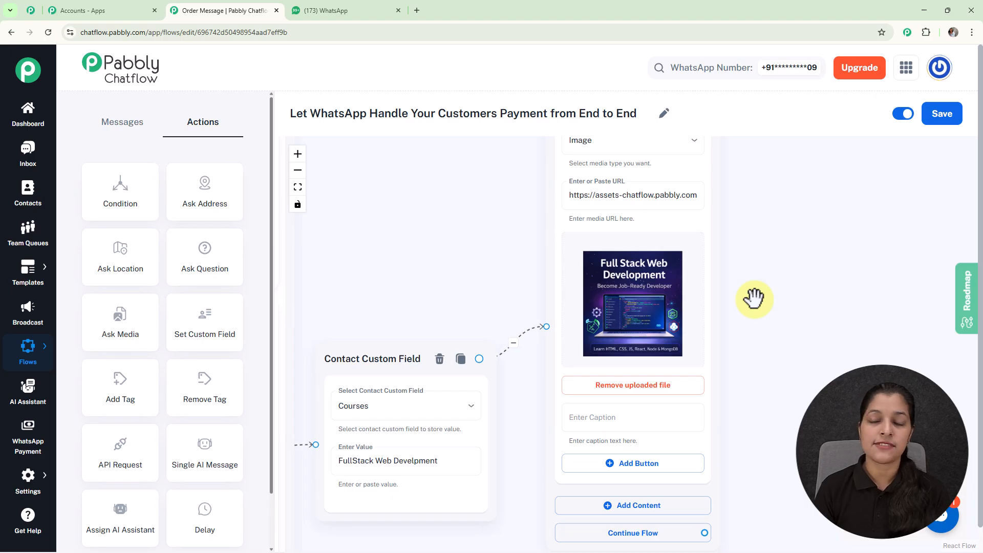
# Add a Text Button content block below the Full Stack Web Development image in the same node
pyautogui.moveTo(754, 298); pyautogui.dragTo(679, 316)
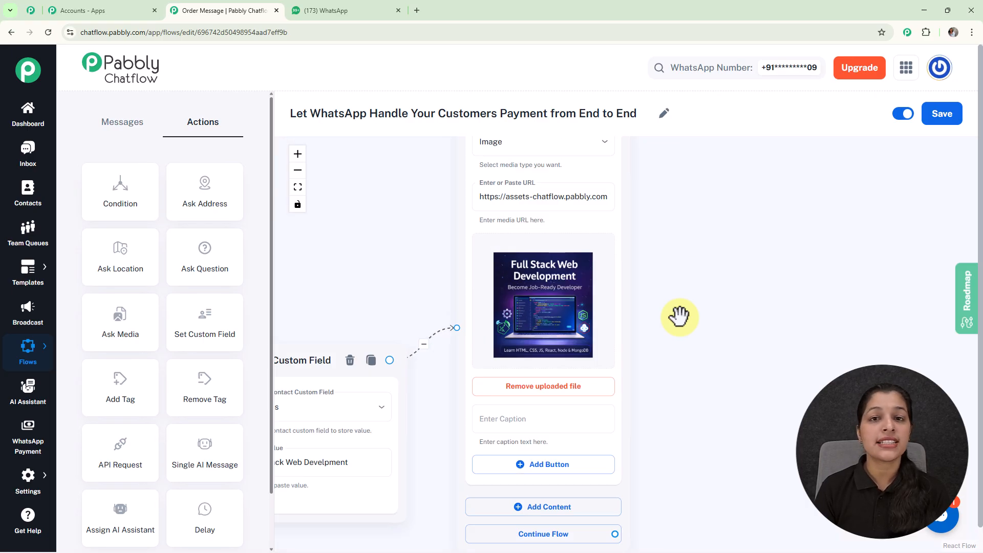
pyautogui.moveTo(717, 352); pyautogui.dragTo(664, 249)
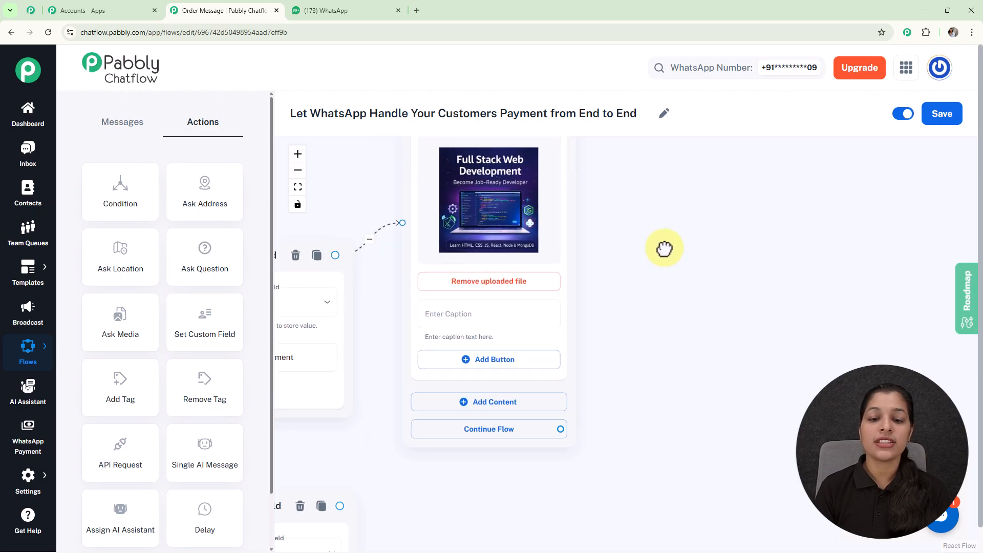
pyautogui.click(518, 407)
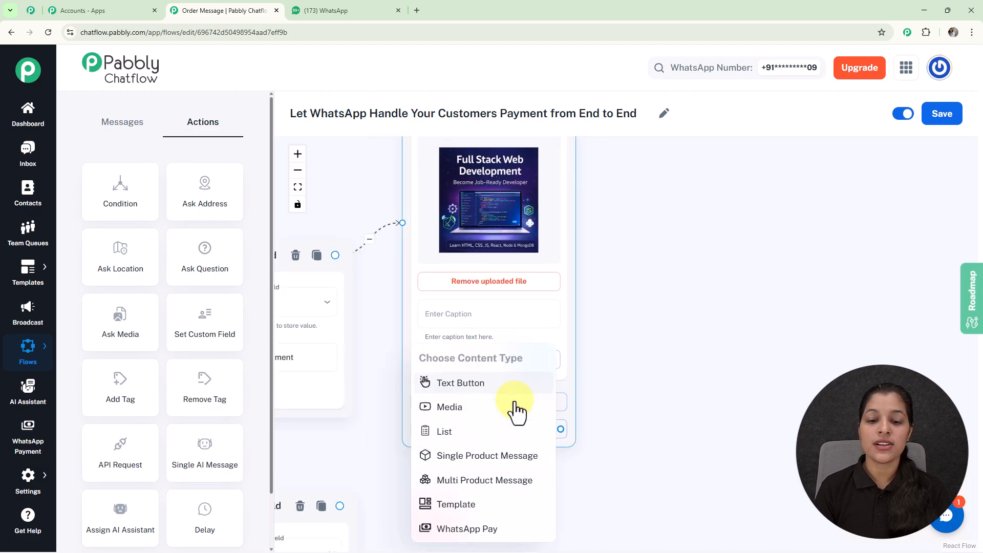
pyautogui.click(488, 388)
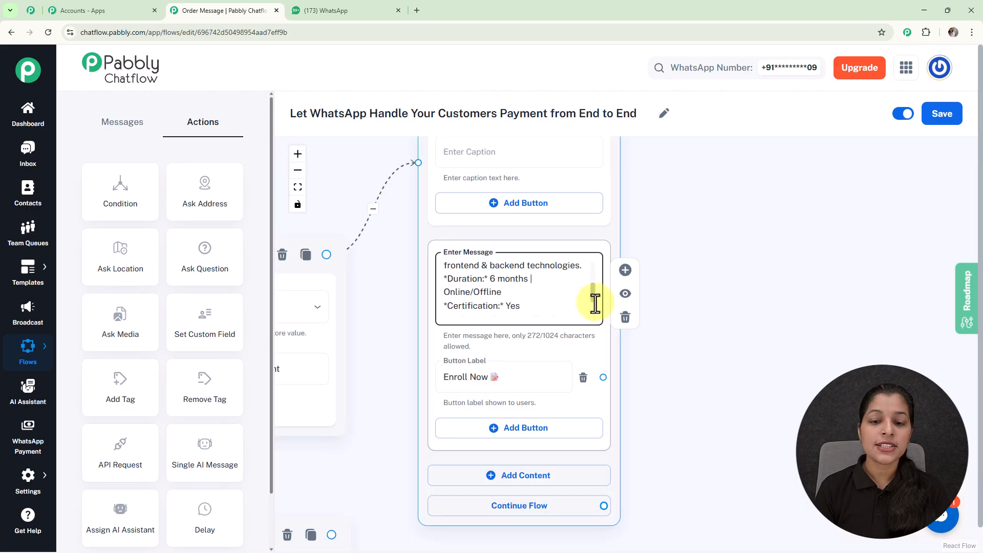
# Review the Full Stack course message with its Enroll Now button, and the image and message in the Frontend Deveopment branch
pyautogui.scroll(-3, 594, 296)
pyautogui.scroll(6, 594, 277)
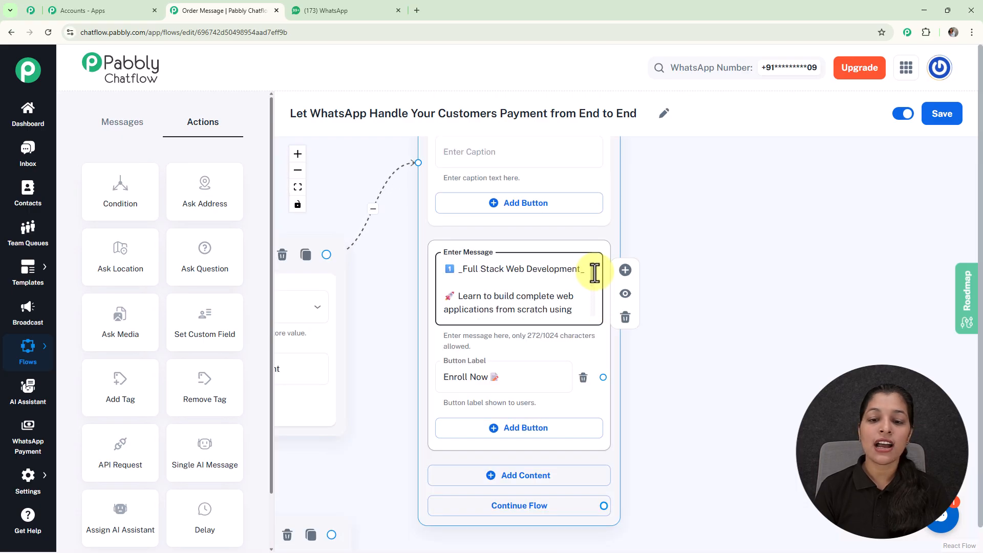
pyautogui.scroll(-3, 594, 272)
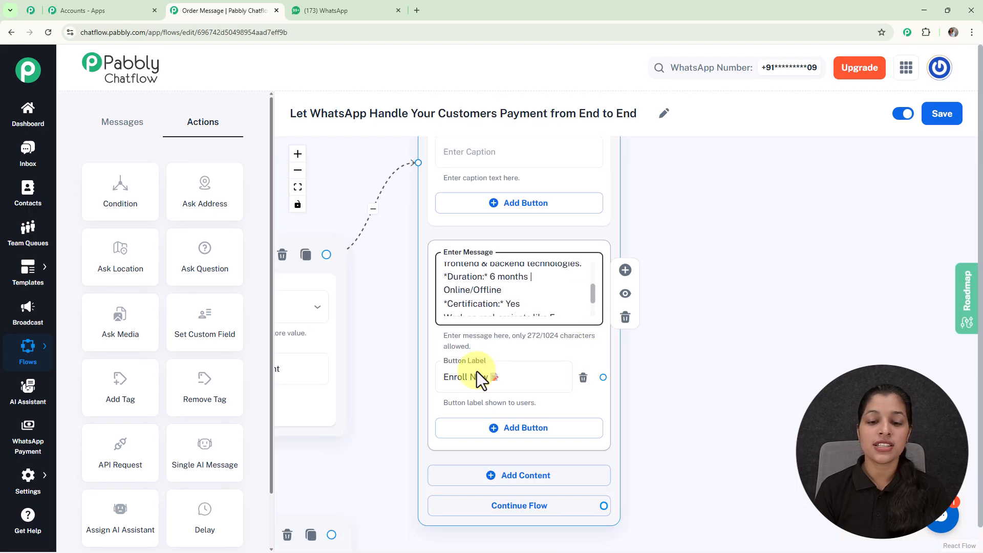
pyautogui.scroll(-5, 687, 376)
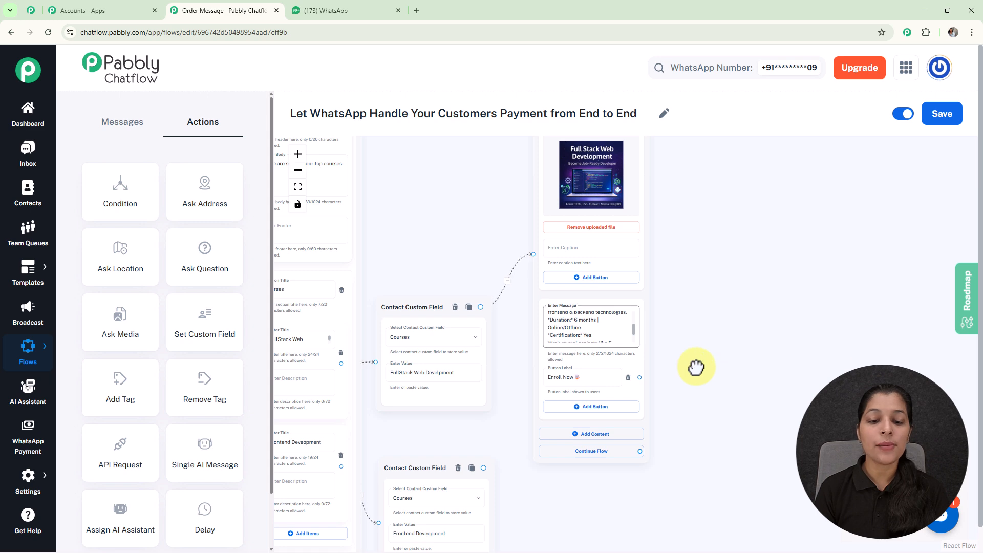
pyautogui.moveTo(689, 376); pyautogui.dragTo(760, 253)
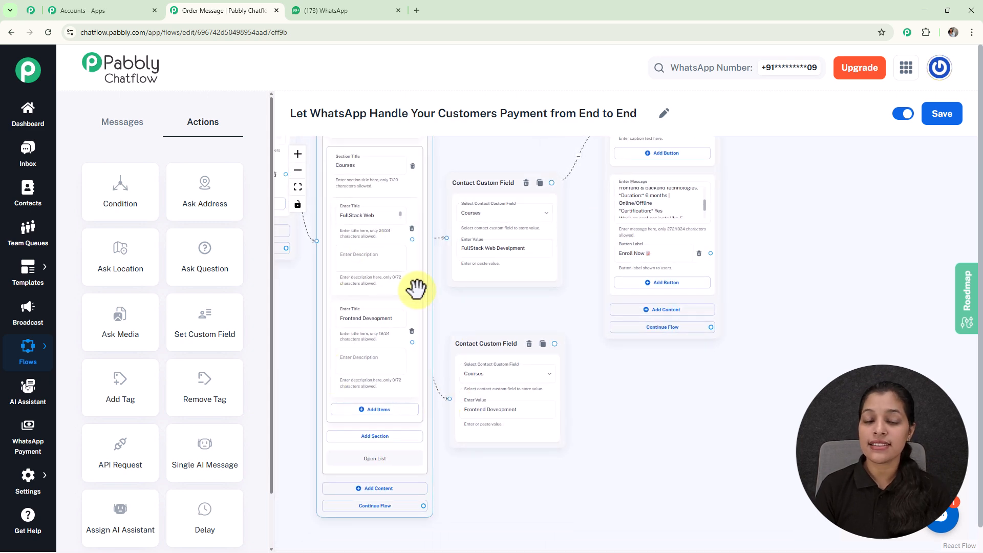
pyautogui.scroll(-2, 475, 291)
pyautogui.scroll(-2, 476, 292)
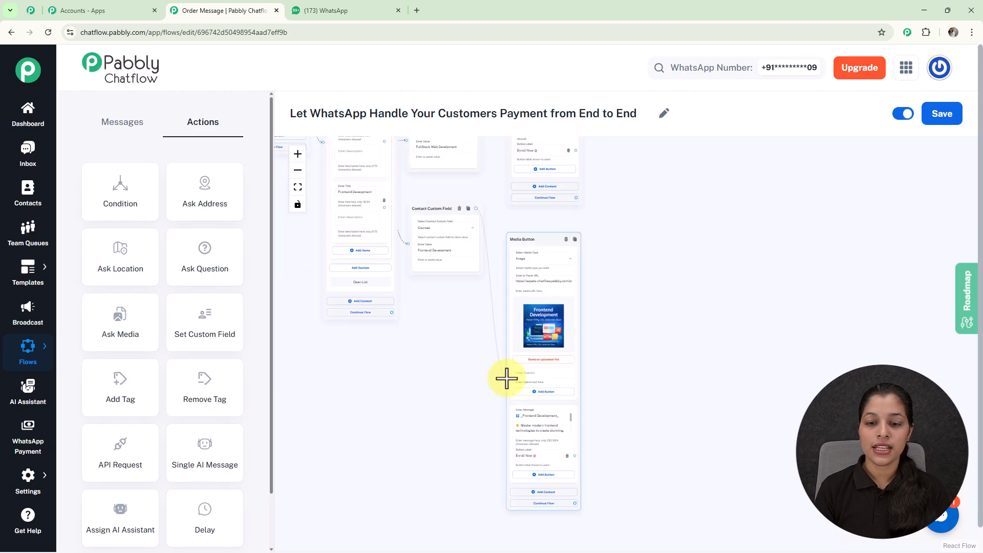
pyautogui.scroll(3, 559, 336)
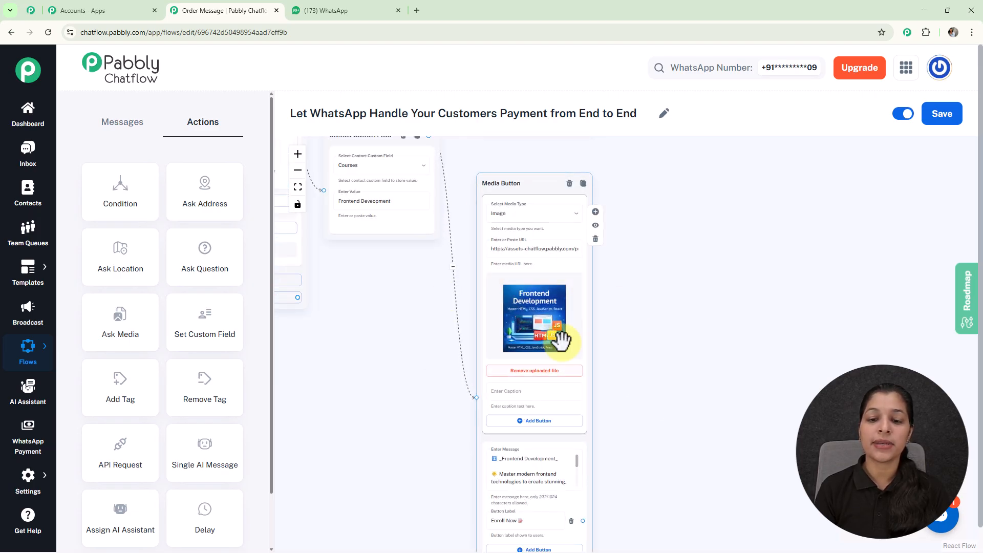
# Add an Ask Question action beside the course messages and connect both branches' Enroll Now buttons to its input
pyautogui.scroll(3, 562, 341)
pyautogui.moveTo(665, 413); pyautogui.dragTo(636, 395)
pyautogui.scroll(-5, 636, 329)
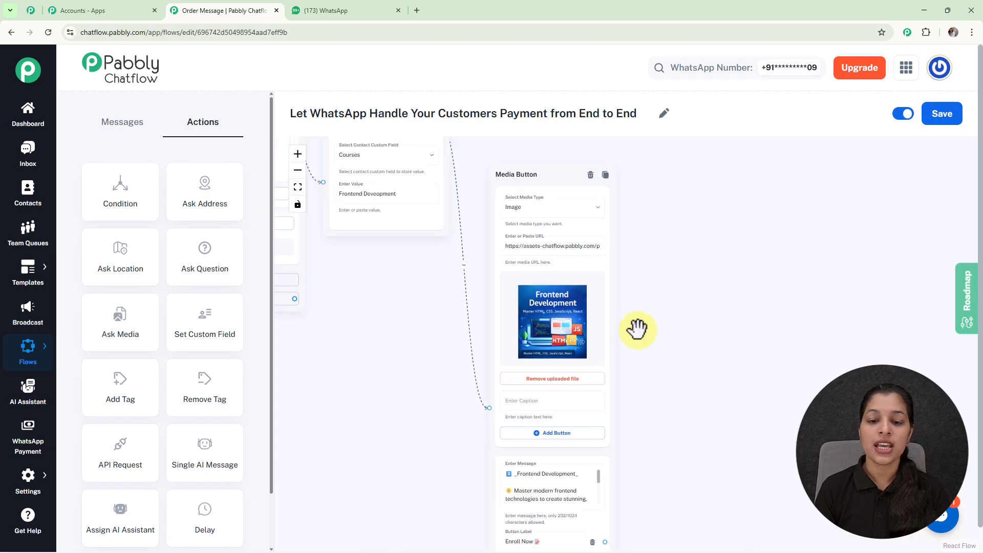
pyautogui.moveTo(653, 248); pyautogui.dragTo(622, 373)
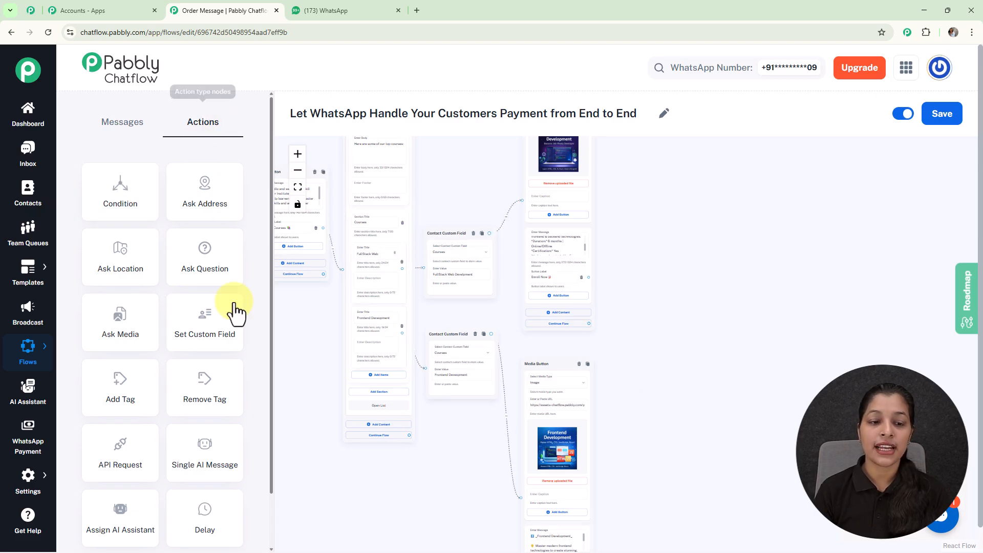
pyautogui.moveTo(210, 271); pyautogui.dragTo(676, 287)
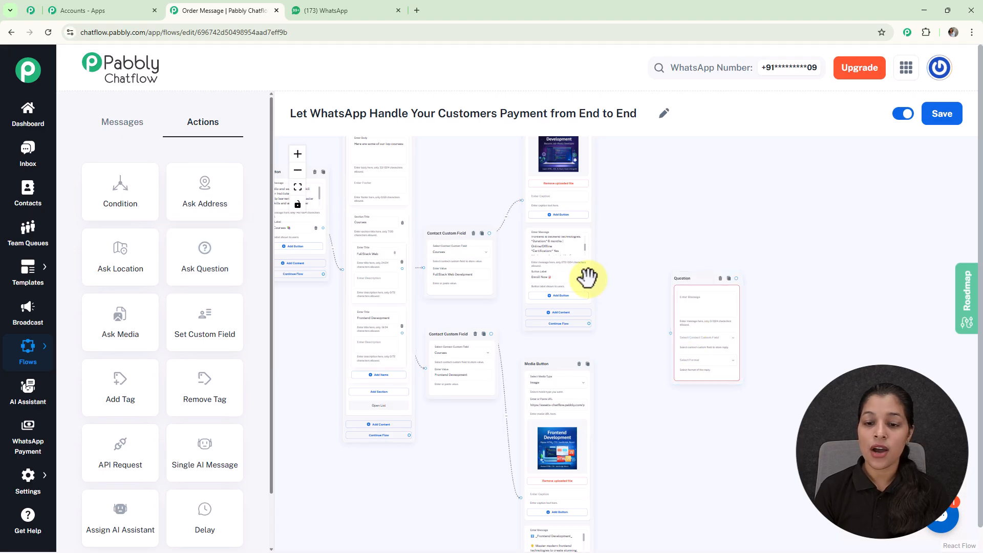
pyautogui.moveTo(589, 278); pyautogui.dragTo(668, 335)
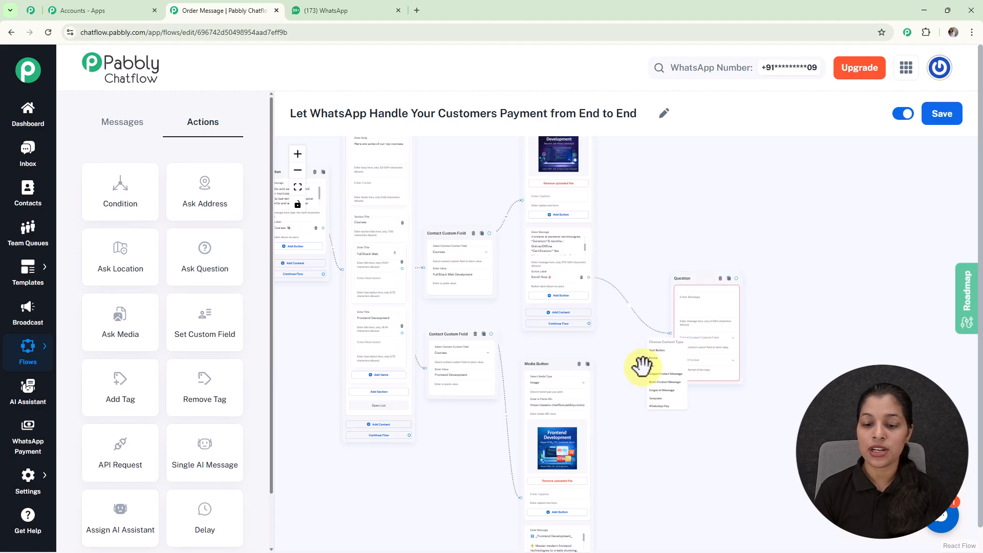
pyautogui.moveTo(623, 487); pyautogui.dragTo(617, 423)
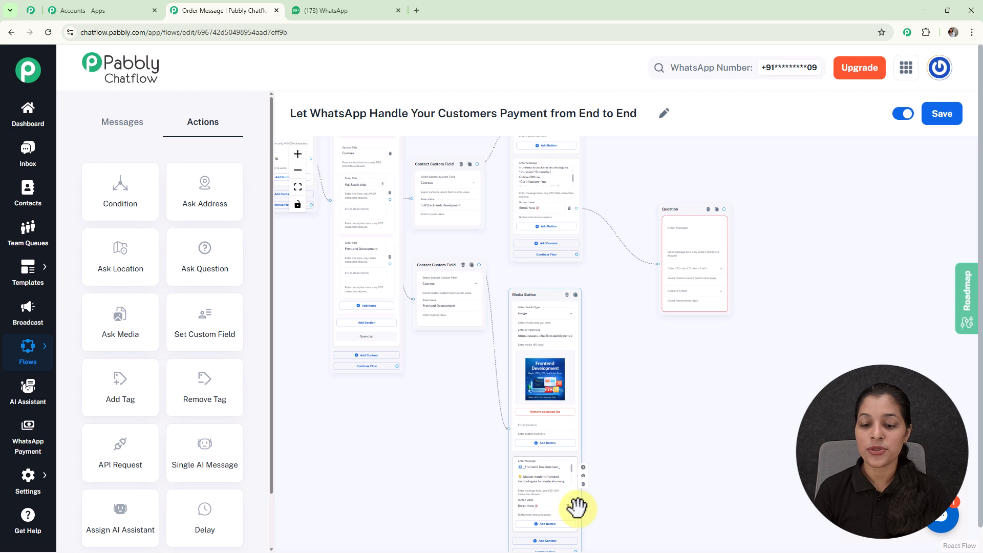
pyautogui.moveTo(575, 505); pyautogui.dragTo(654, 249)
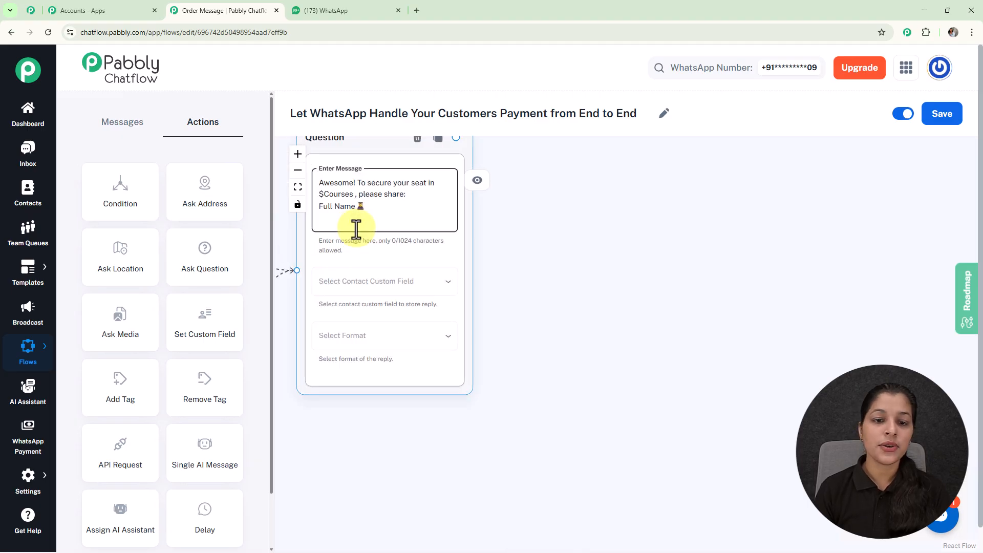
# Store the Full Name question's reply in the FullName contact custom field and set its reply format to Any
pyautogui.moveTo(562, 255); pyautogui.dragTo(711, 310)
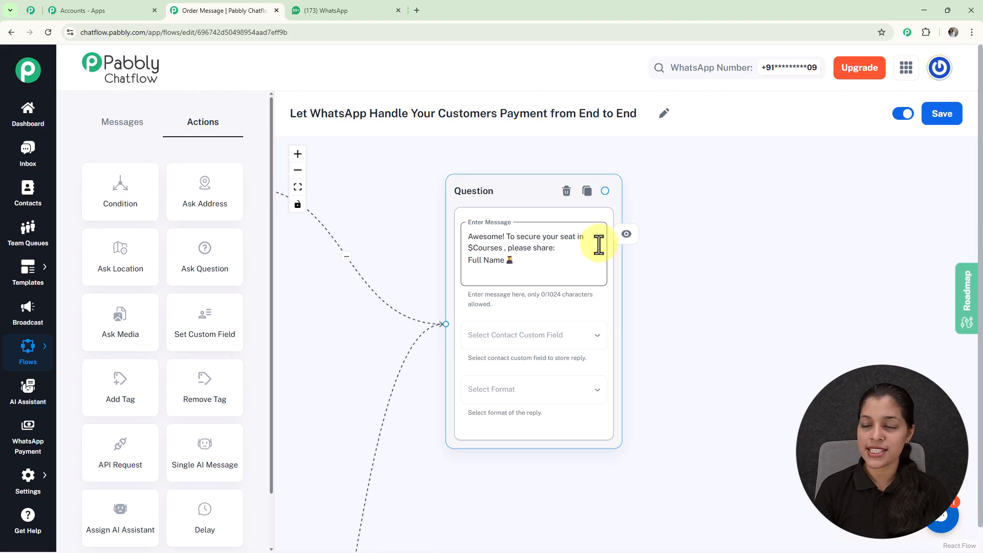
pyautogui.scroll(-5, 379, 221)
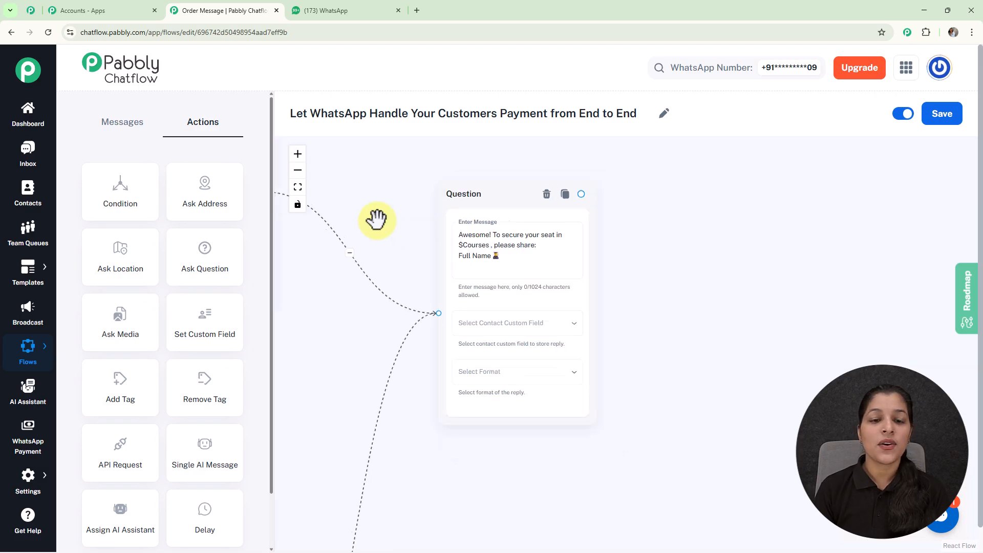
pyautogui.moveTo(379, 221); pyautogui.dragTo(696, 310)
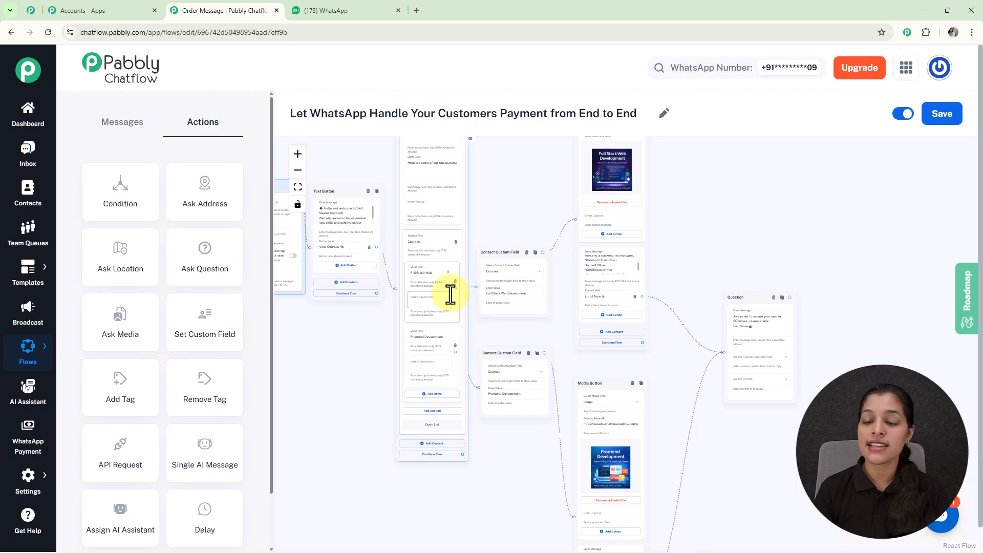
pyautogui.scroll(3, 737, 250)
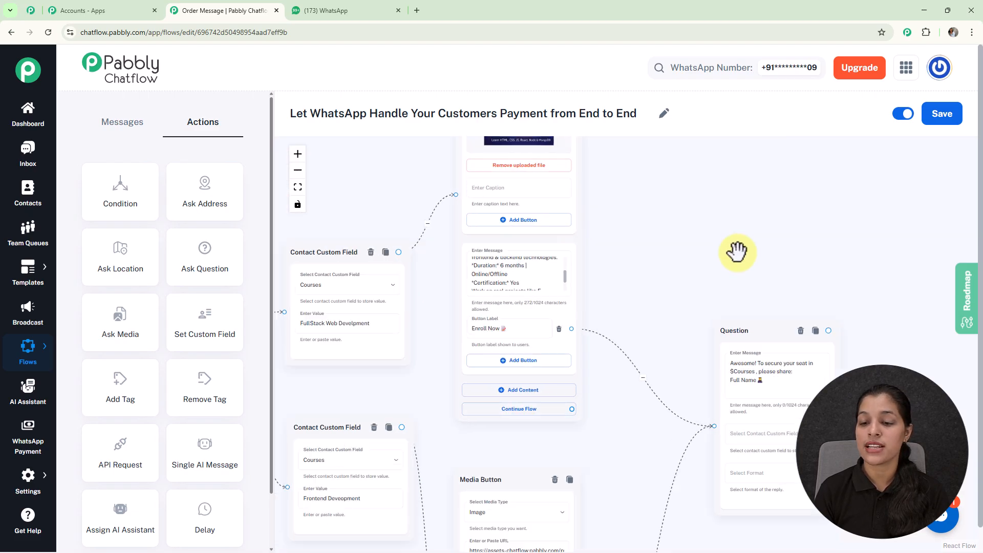
pyautogui.scroll(2, 737, 251)
pyautogui.moveTo(728, 279); pyautogui.dragTo(533, 140)
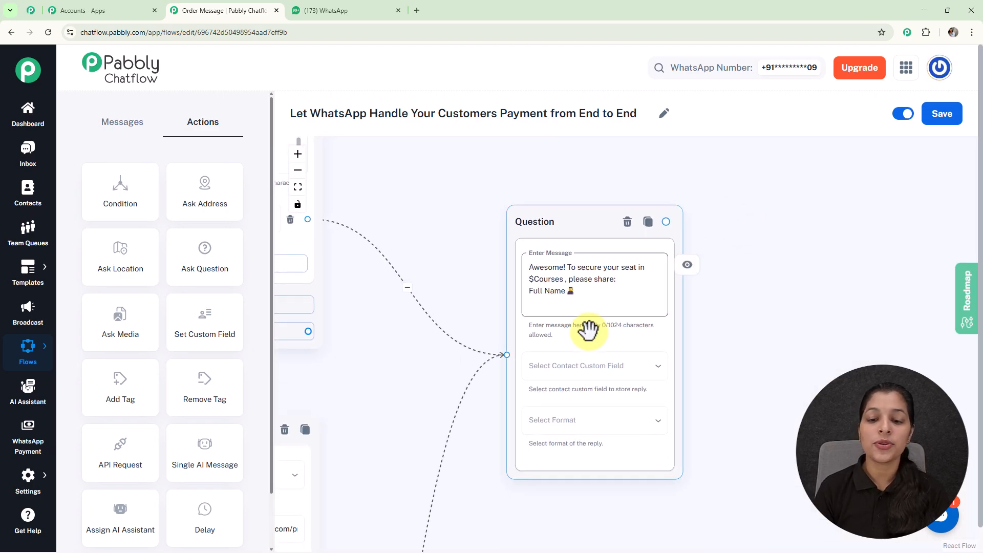
pyautogui.click(594, 376)
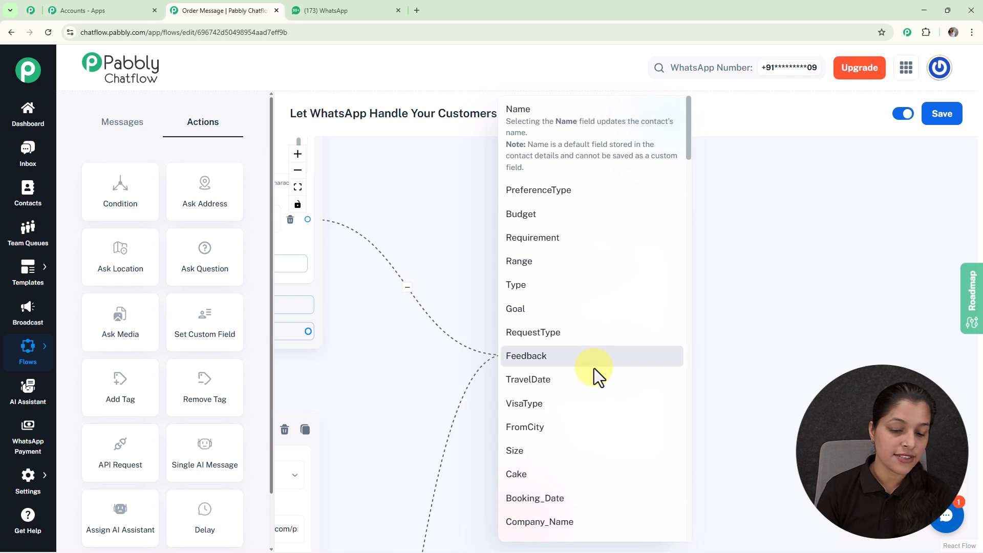
pyautogui.scroll(-5, 594, 376)
pyautogui.click(547, 323)
pyautogui.click(564, 412)
pyautogui.click(525, 382)
pyautogui.click(537, 413)
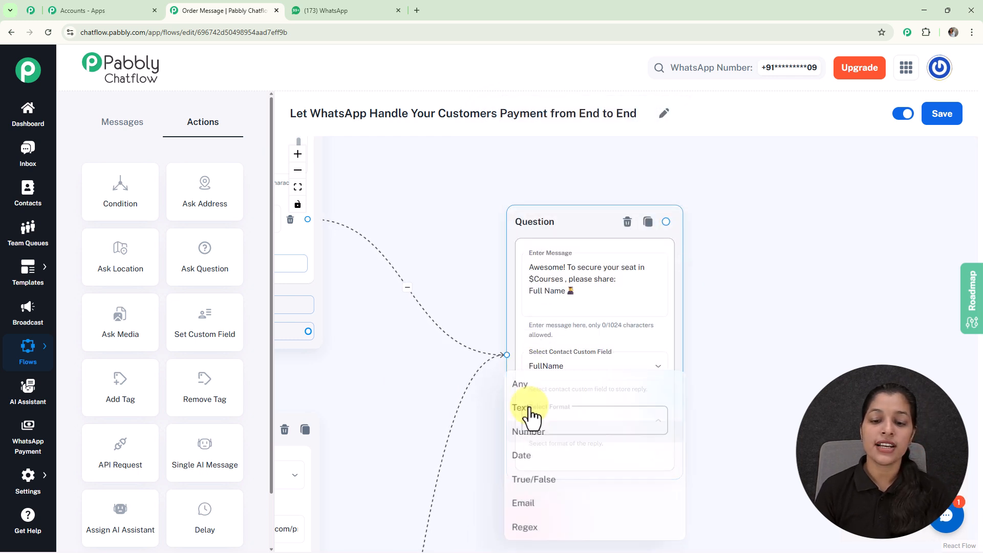
pyautogui.click(518, 387)
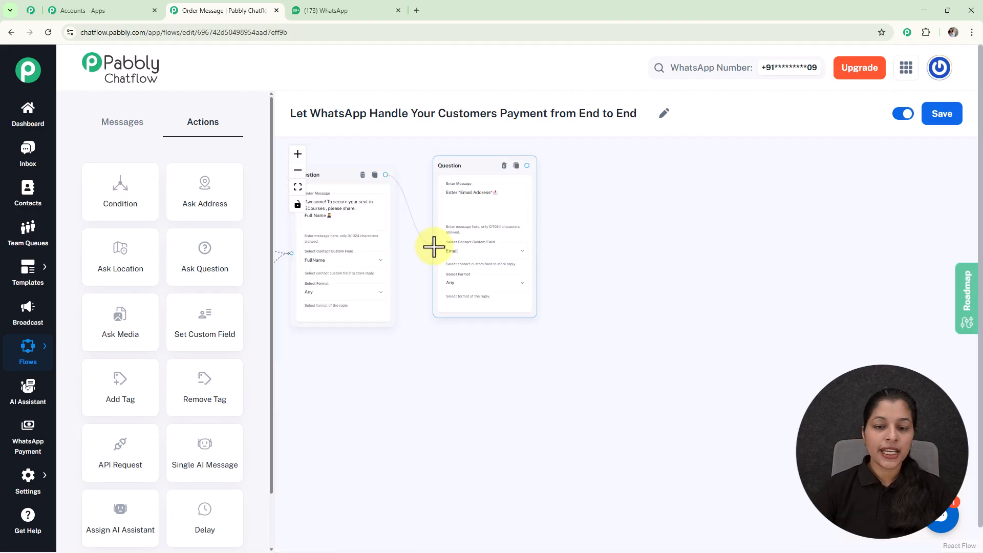
# Set the Email Address question's reply format to Email and its number of attempts to 1
pyautogui.scroll(4, 602, 263)
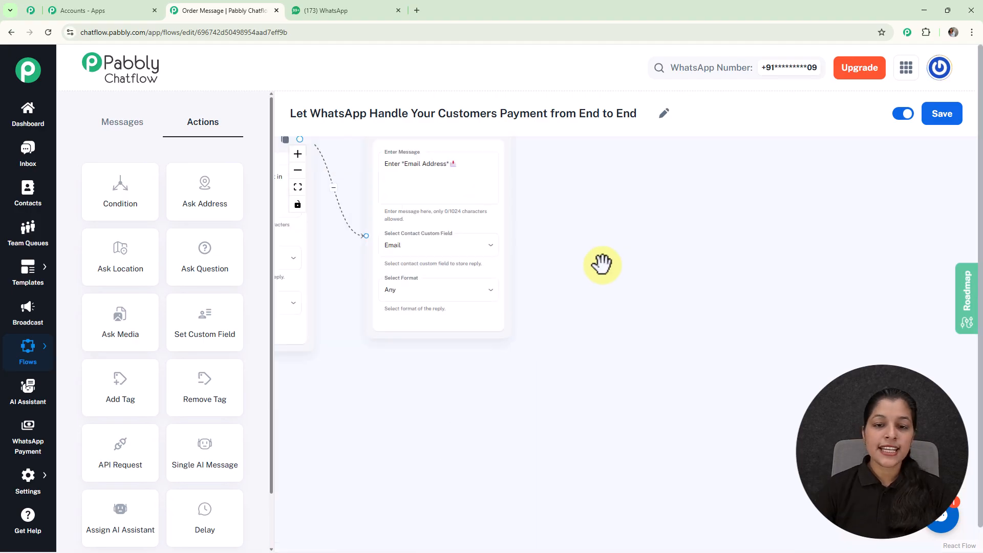
pyautogui.moveTo(582, 242); pyautogui.dragTo(661, 314)
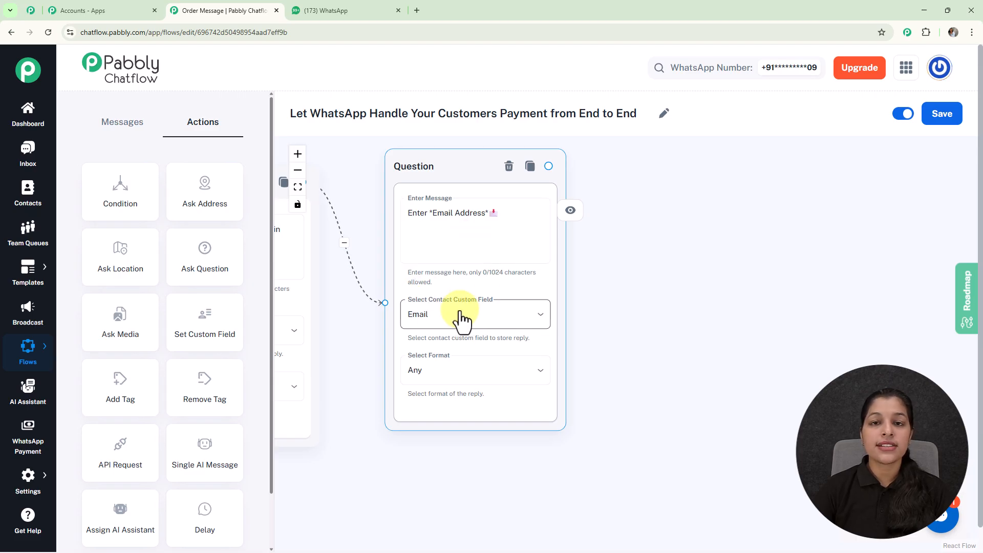
pyautogui.click(493, 374)
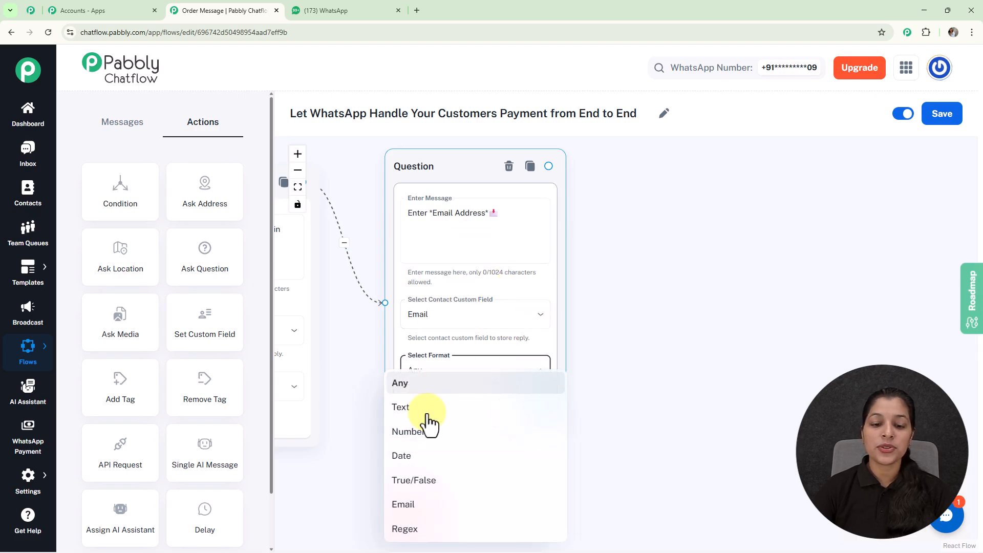
pyautogui.click(427, 507)
pyautogui.moveTo(652, 384); pyautogui.dragTo(697, 284)
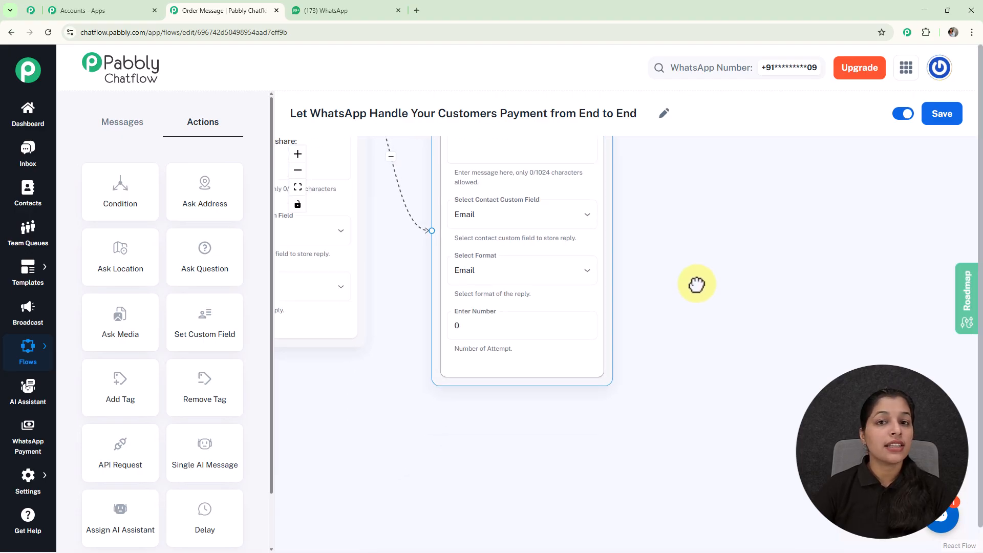
pyautogui.click(510, 326)
pyautogui.press('BackSpace')
pyautogui.write('1')
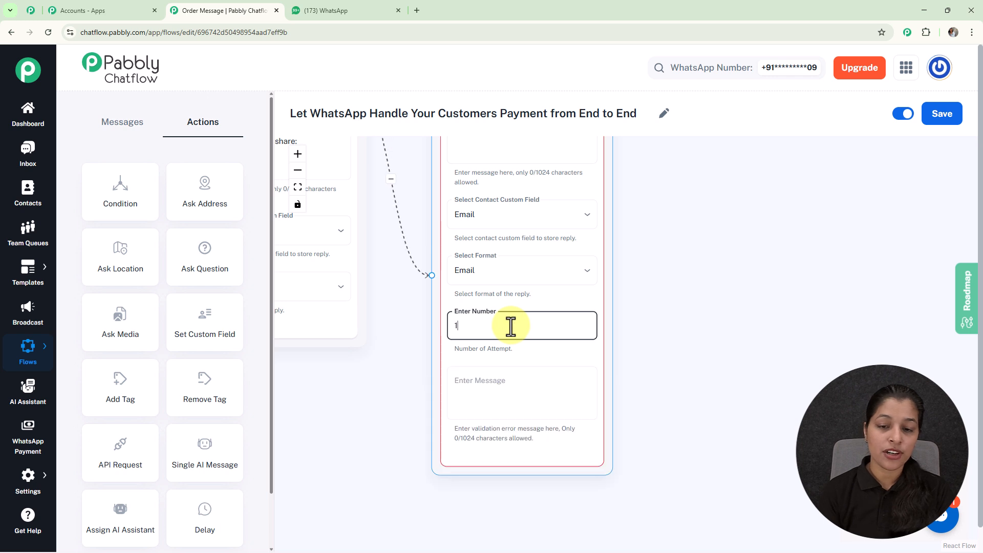
pyautogui.click(631, 368)
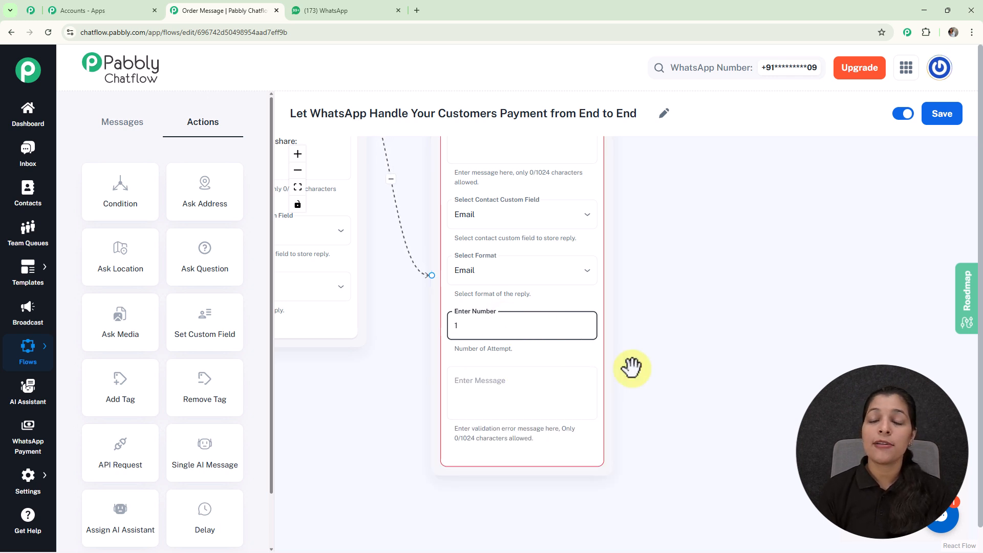
# Enter "Please enter a valid Email." as the validation error message of the Email Address question
pyautogui.moveTo(631, 368); pyautogui.dragTo(683, 354)
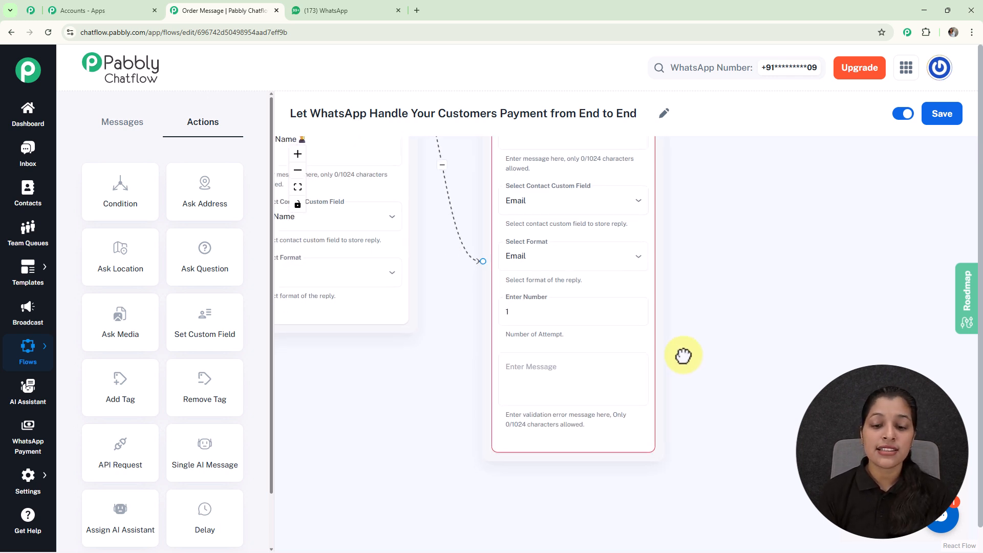
pyautogui.click(592, 382)
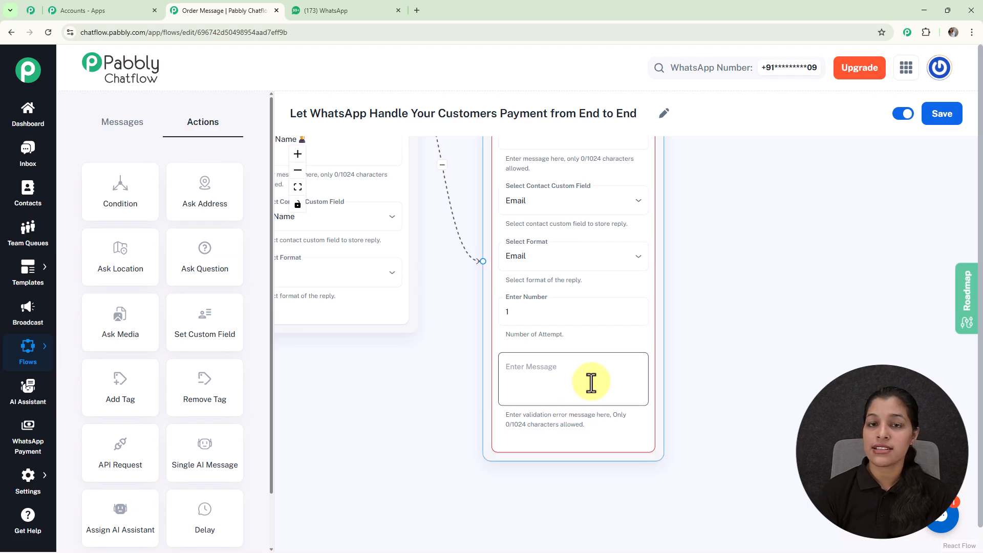
pyautogui.click(589, 378)
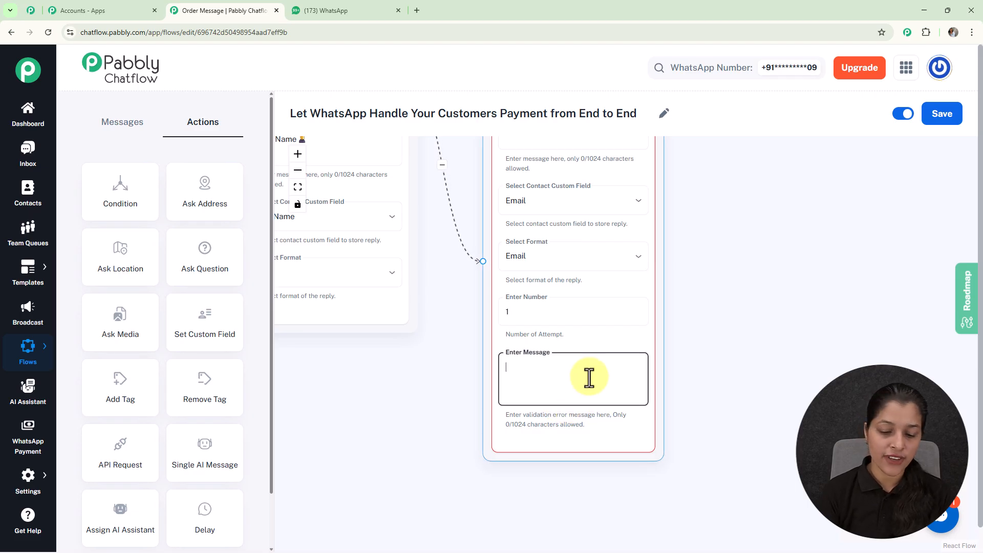
pyautogui.write('Please enter a vak')
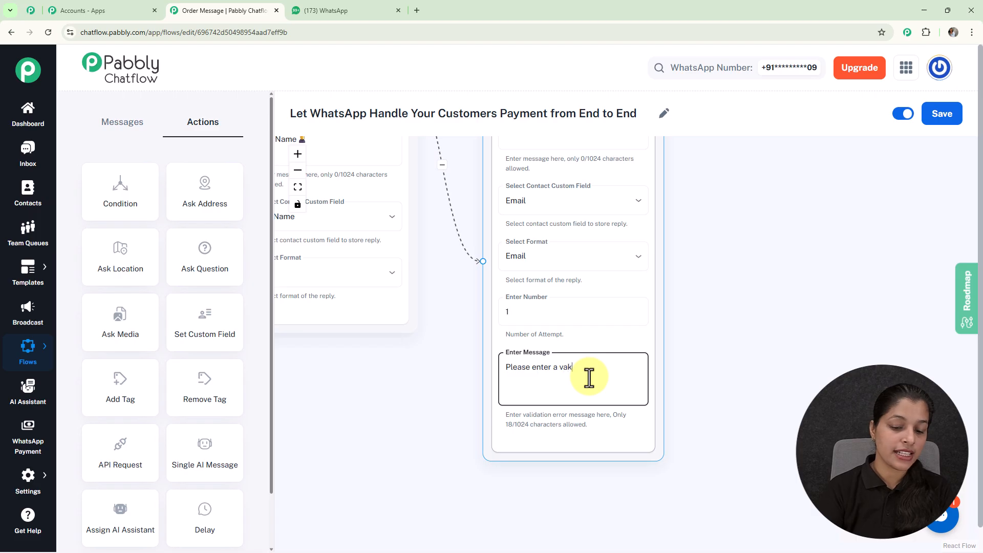
pyautogui.press('BackSpace')
pyautogui.write('lid Email.')
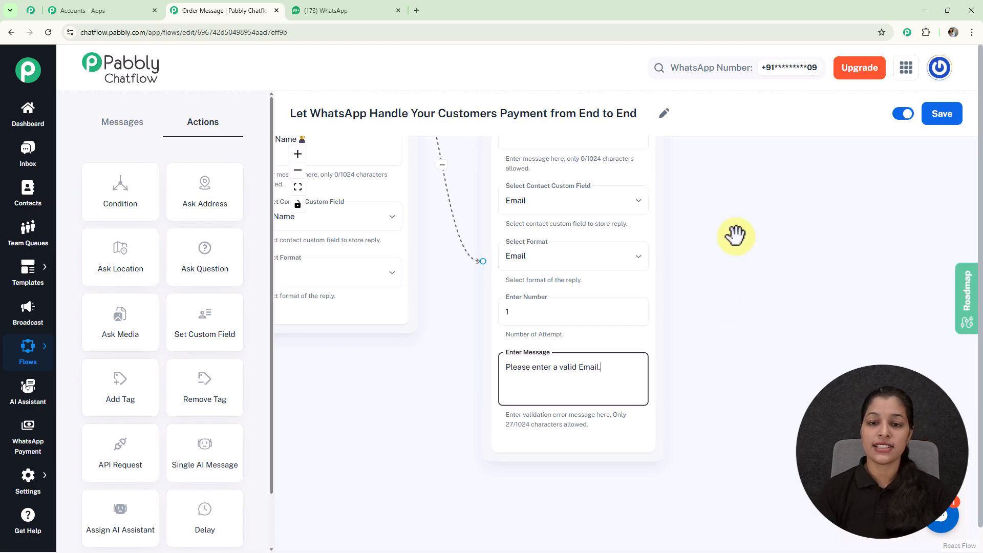
# Add a Condition action connected to the Email Address question's output and base it on Contact Custom Field
pyautogui.scroll(-3, 717, 234)
pyautogui.scroll(-3, 736, 236)
pyautogui.moveTo(731, 251); pyautogui.dragTo(670, 334)
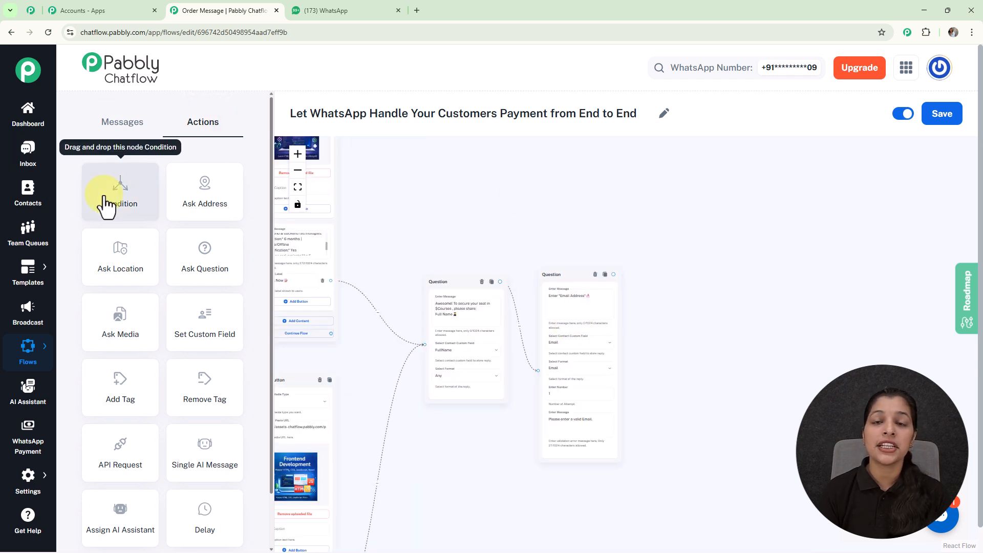
pyautogui.moveTo(105, 205); pyautogui.dragTo(686, 267)
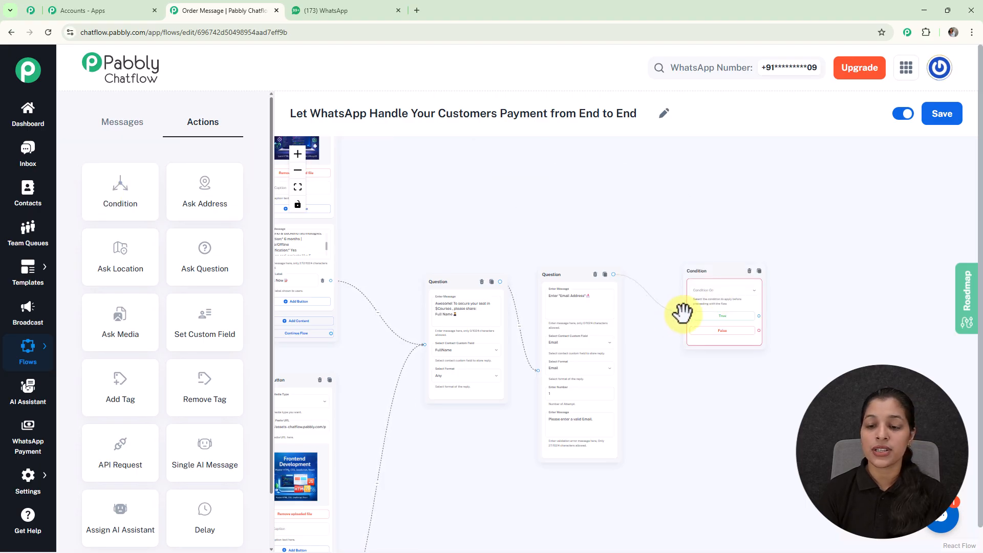
pyautogui.scroll(5, 706, 320)
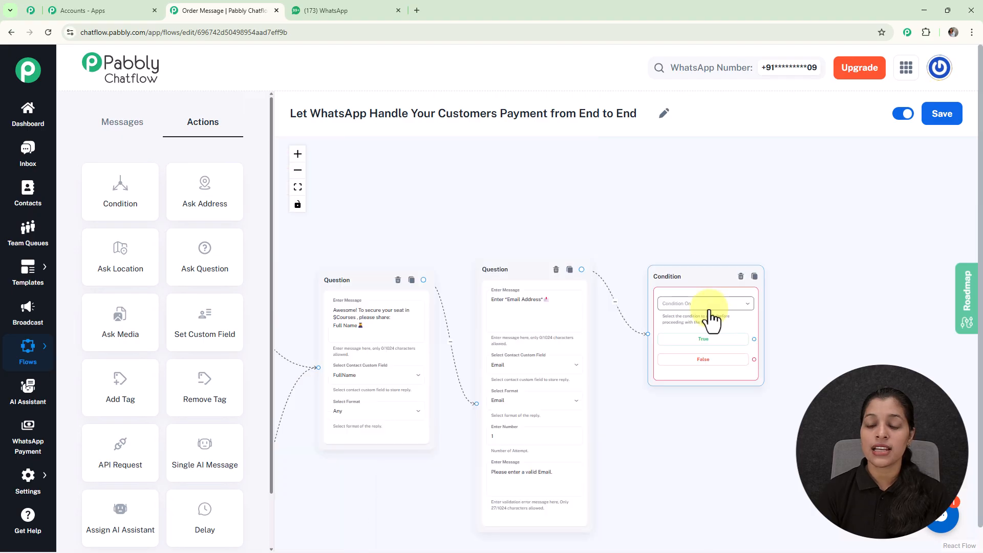
pyautogui.click(675, 289)
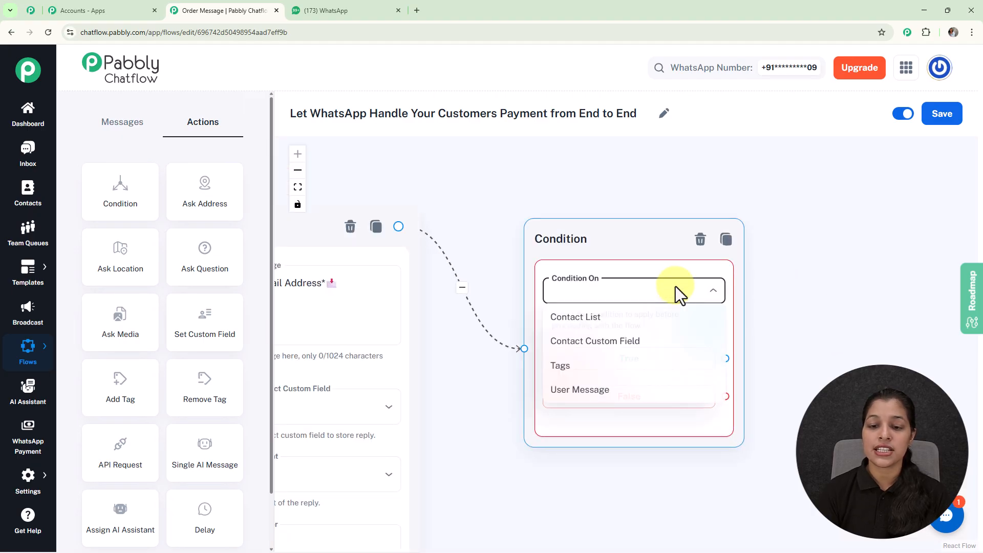
pyautogui.click(622, 343)
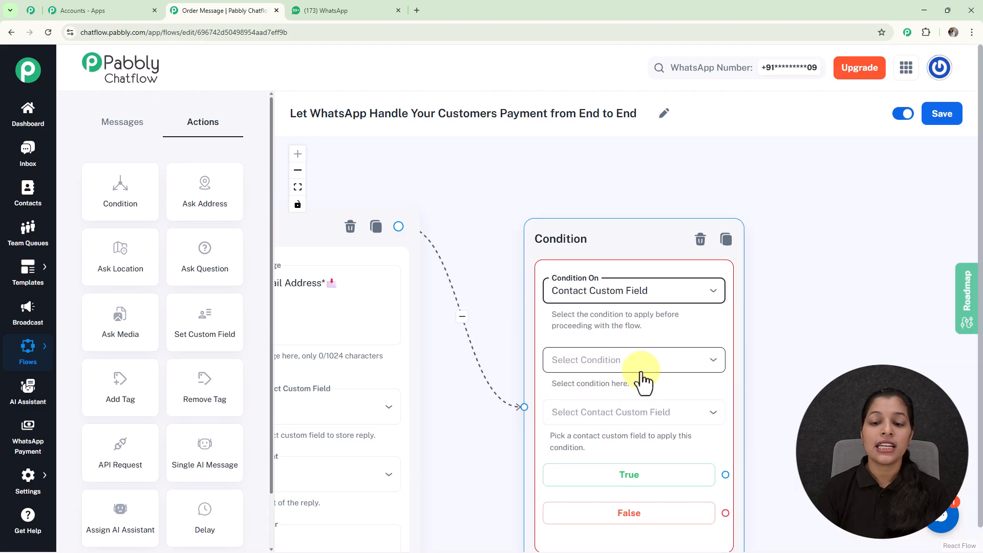
# Review the two Courses custom field nodes and the course message branches they lead to
pyautogui.scroll(-3, 750, 237)
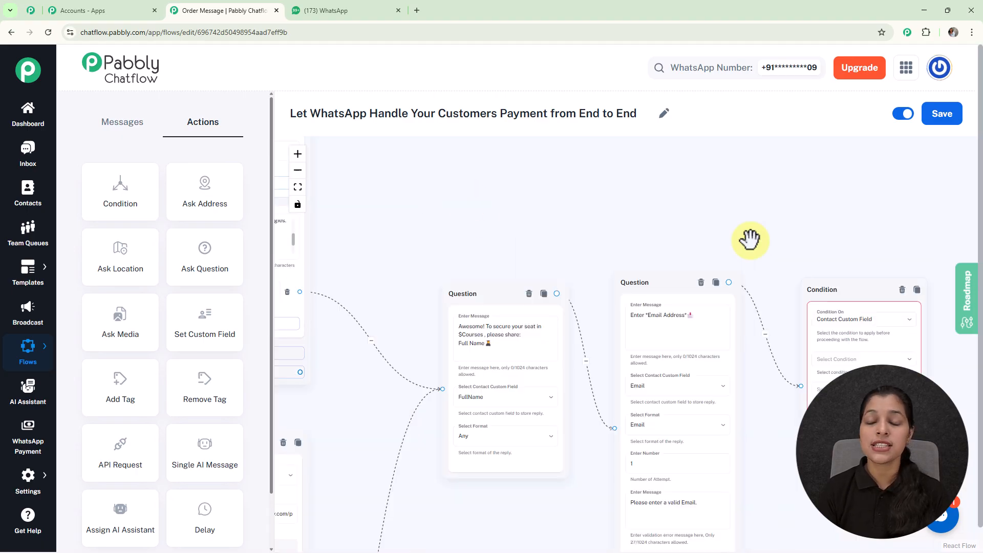
pyautogui.moveTo(413, 202); pyautogui.dragTo(780, 197)
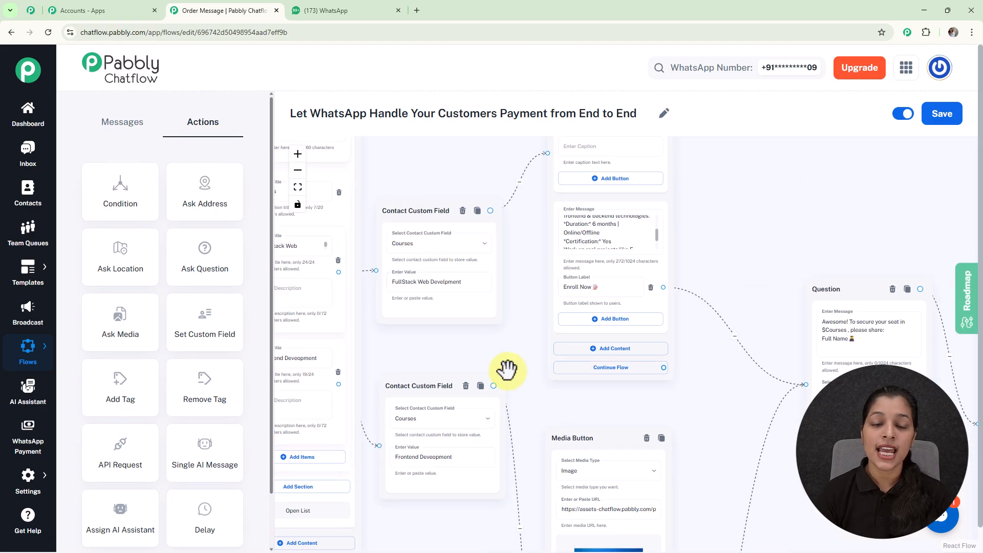
pyautogui.click(416, 307)
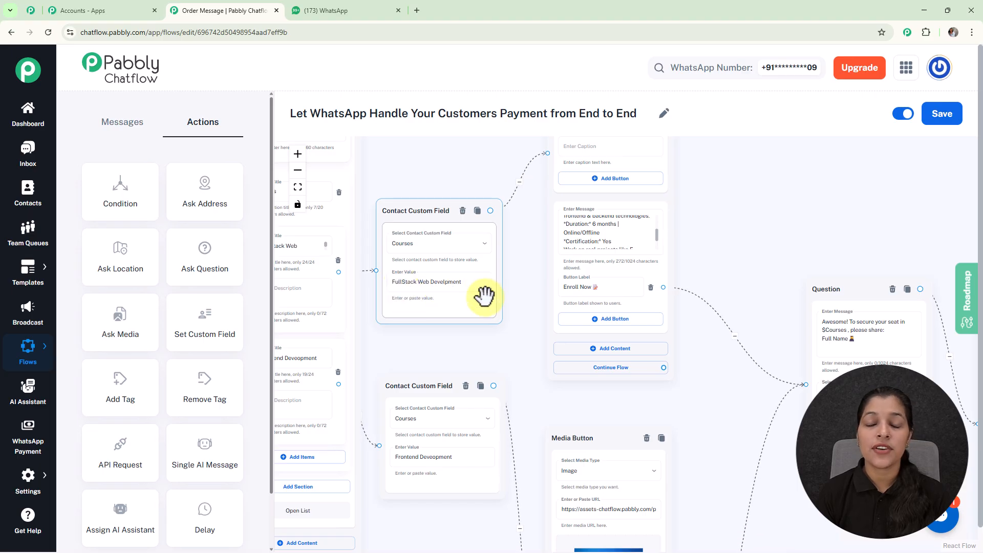
pyautogui.scroll(2, 304, 372)
pyautogui.scroll(3, 711, 230)
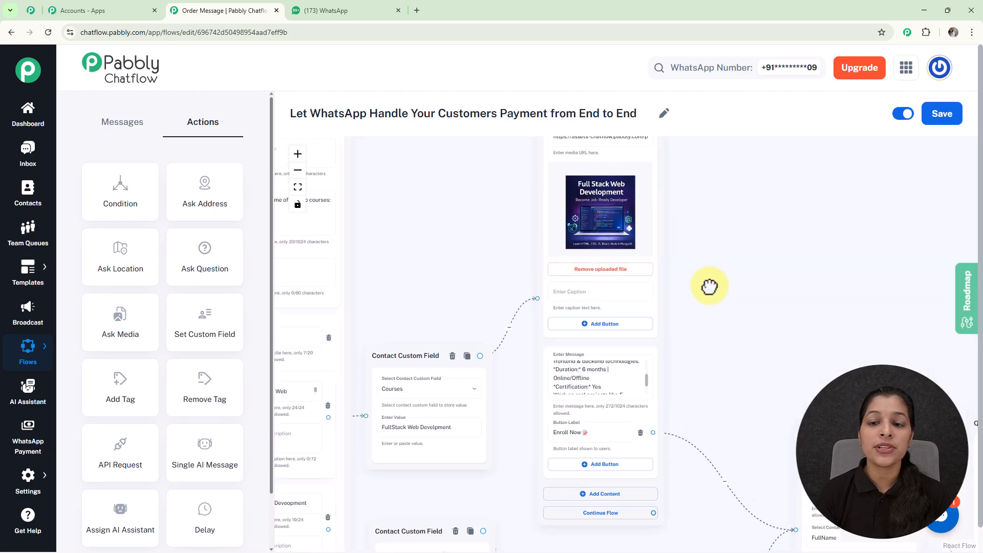
pyautogui.scroll(-6, 678, 314)
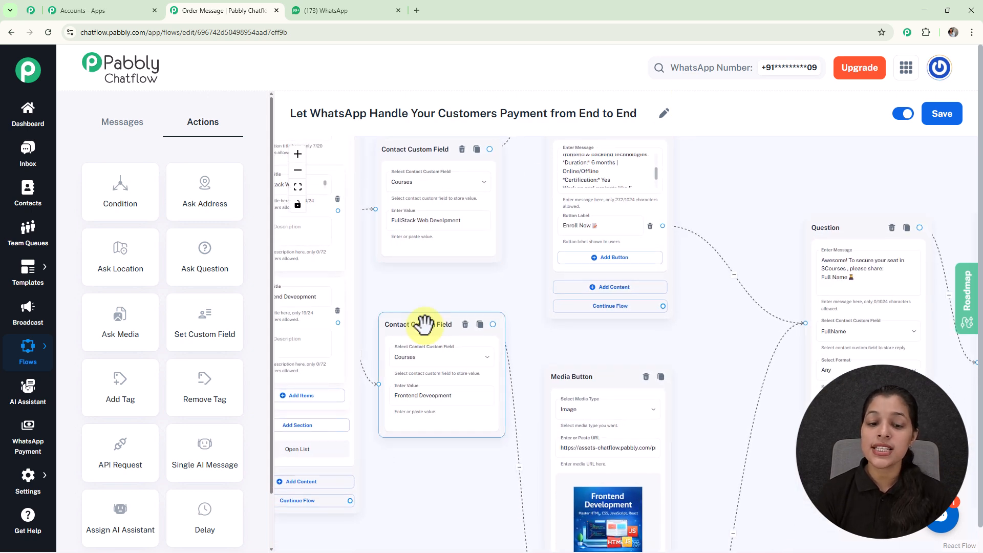
# Set the Condition node to Equal and apply it to the Courses contact custom field
pyautogui.scroll(-5, 423, 325)
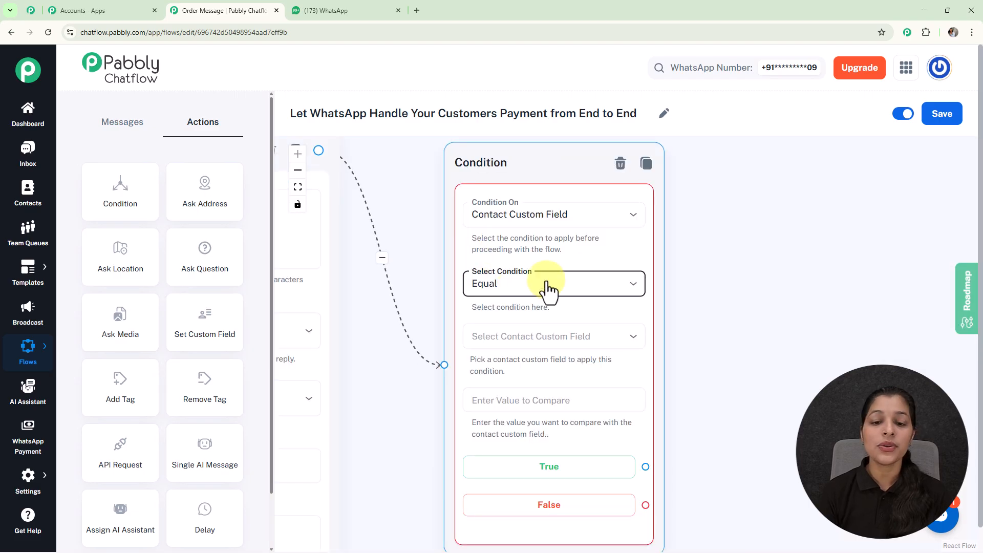
pyautogui.click(500, 339)
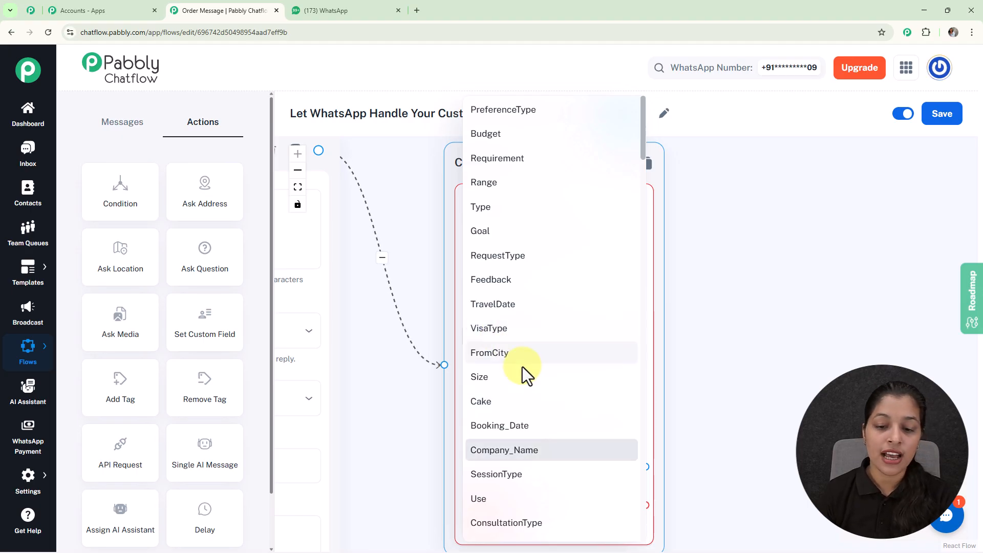
pyautogui.scroll(-4, 522, 372)
pyautogui.scroll(-10, 522, 376)
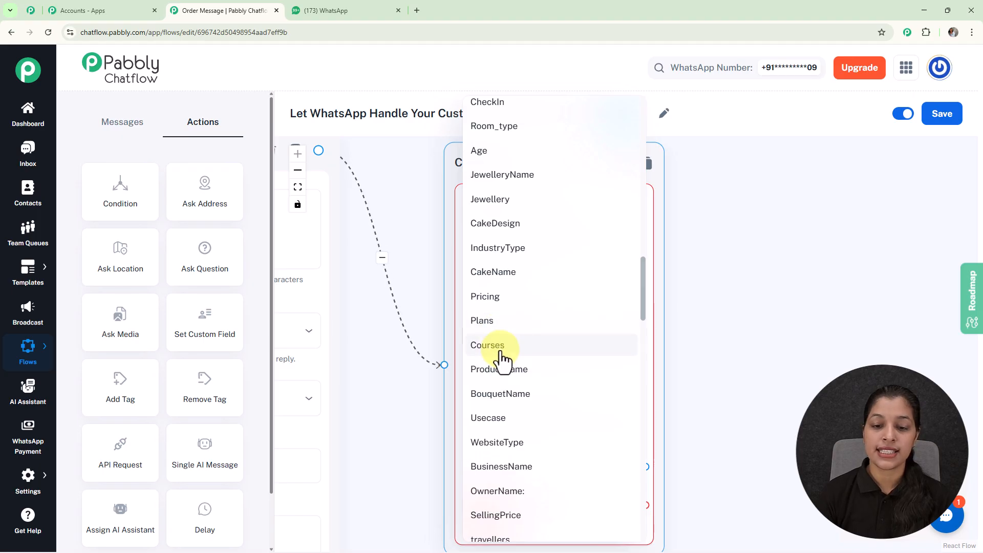
pyautogui.click(501, 360)
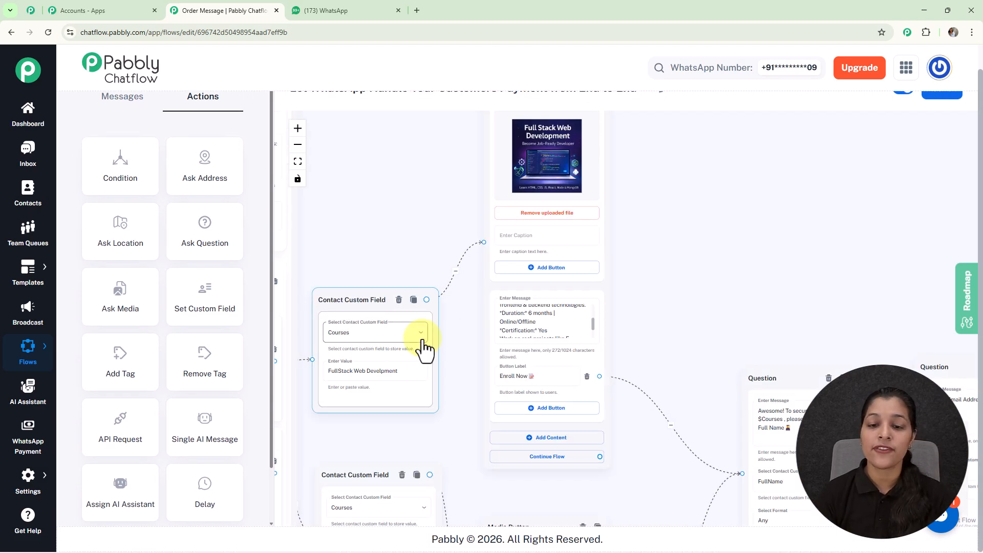
# Enter "FullStack Web Develpment" as the Condition's comparison value, matching the value stored by the full stack branch's custom field node
pyautogui.scroll(-3, 686, 305)
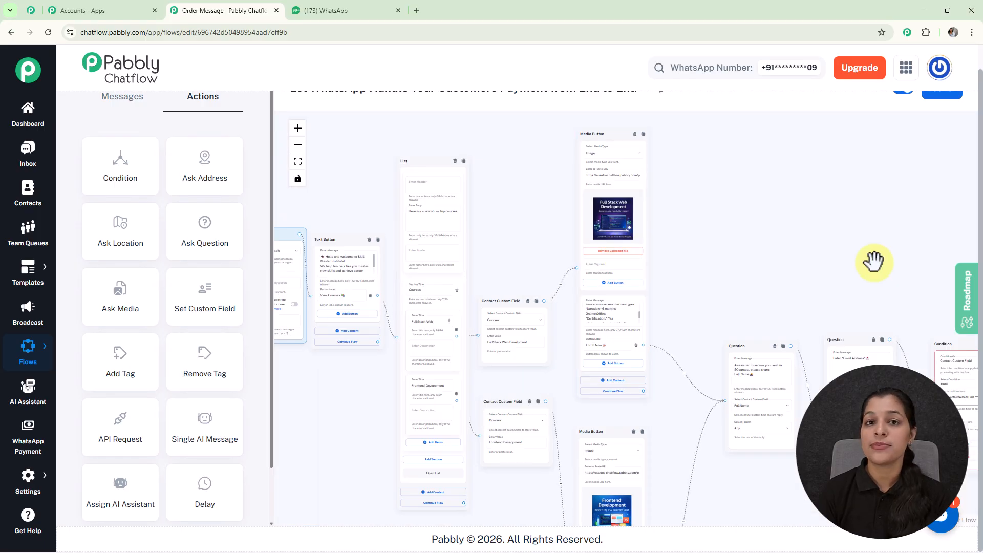
pyautogui.moveTo(873, 262); pyautogui.dragTo(768, 209)
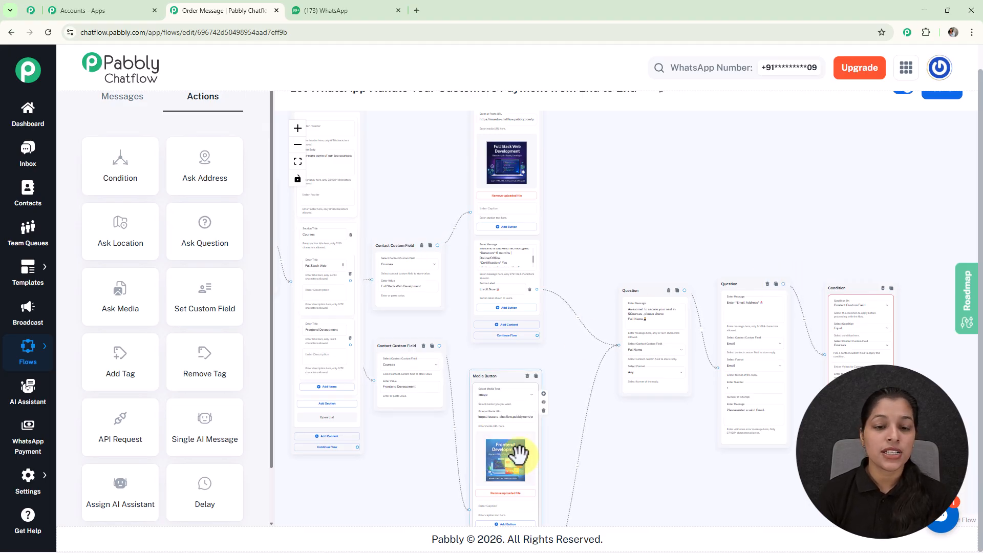
pyautogui.moveTo(794, 208); pyautogui.dragTo(450, 174)
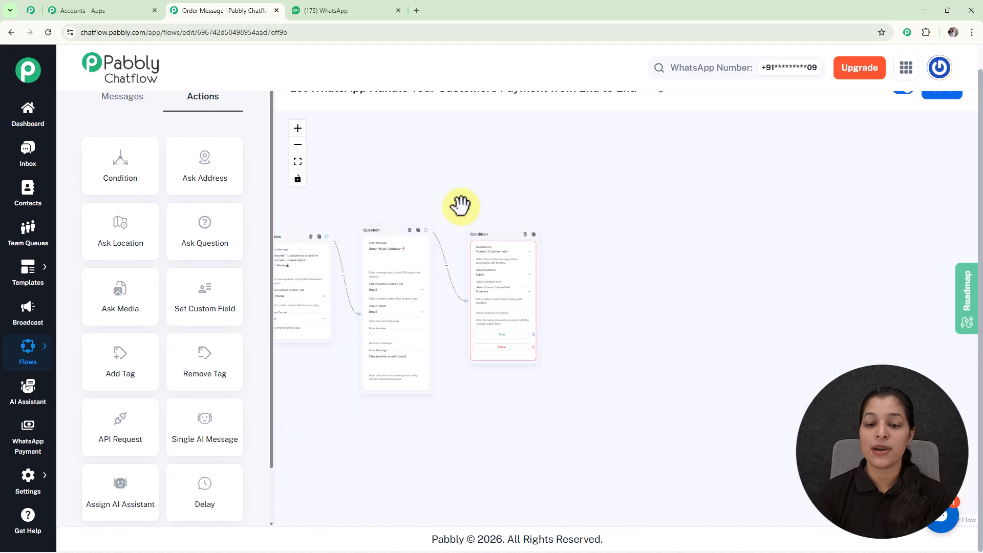
pyautogui.scroll(5, 494, 310)
pyautogui.click(497, 294)
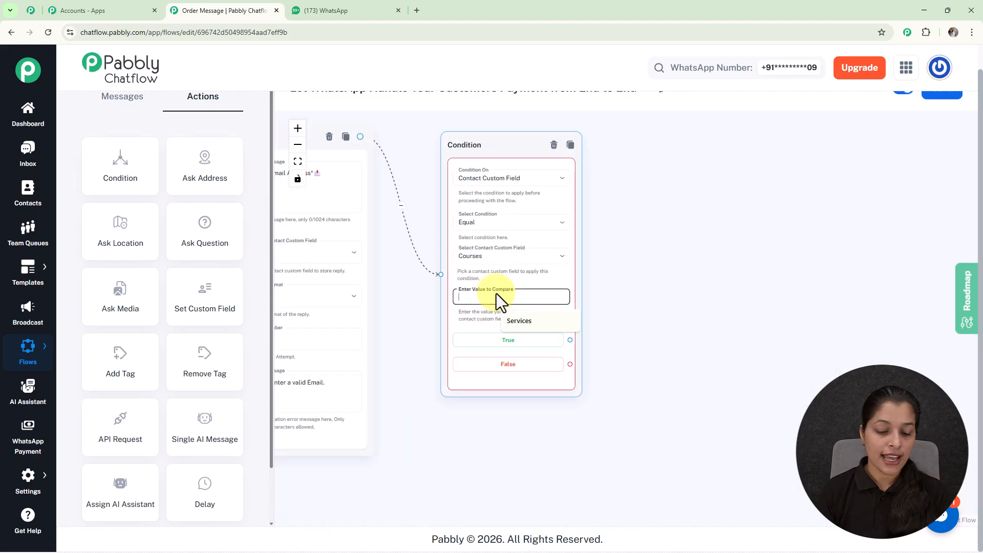
pyautogui.write('FullStack Web Develpment')
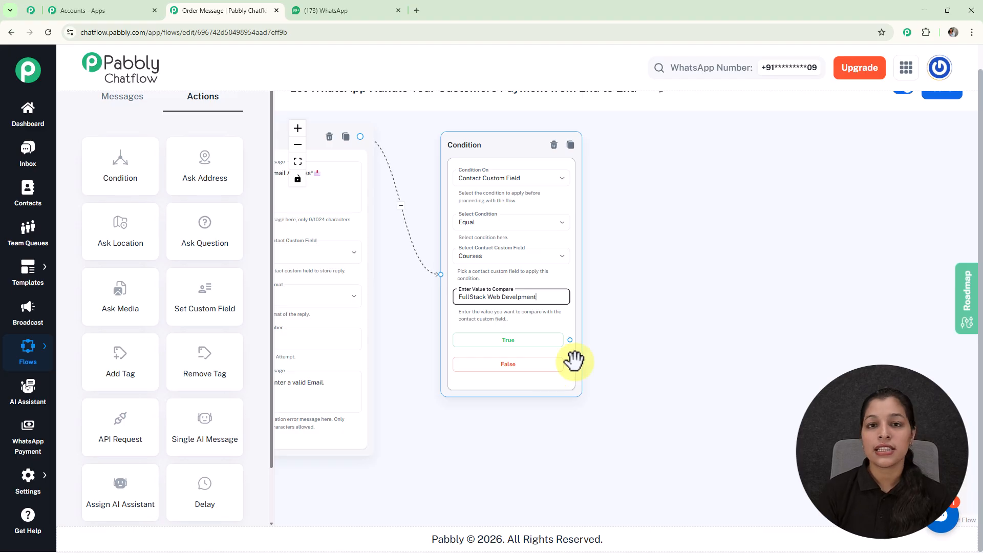
# Add a WhatsApp Pay message connected to the Condition's True output
pyautogui.scroll(-5, 573, 358)
pyautogui.scroll(4, 404, 397)
pyautogui.moveTo(812, 384); pyautogui.dragTo(527, 401)
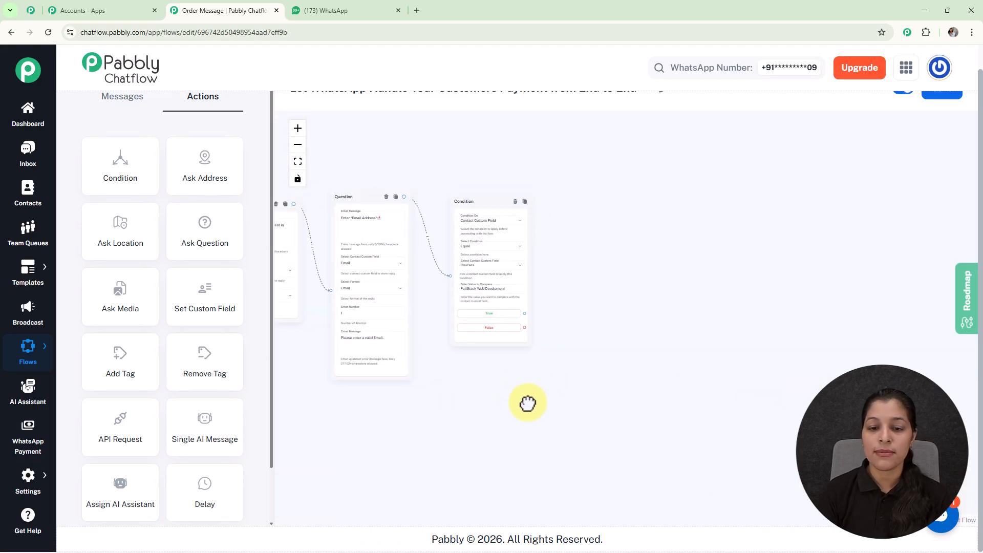
pyautogui.scroll(3, 526, 314)
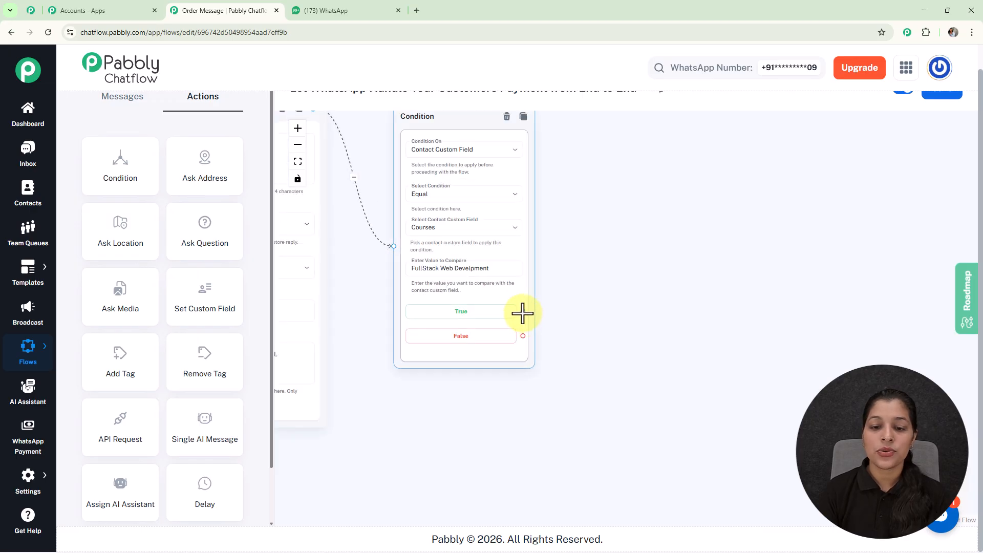
pyautogui.moveTo(523, 311); pyautogui.dragTo(612, 186)
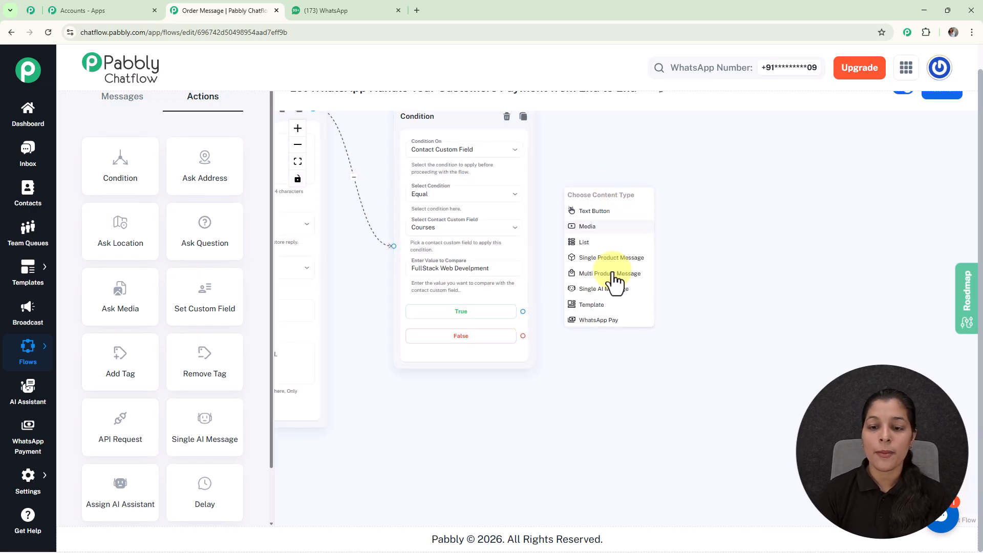
pyautogui.click(612, 320)
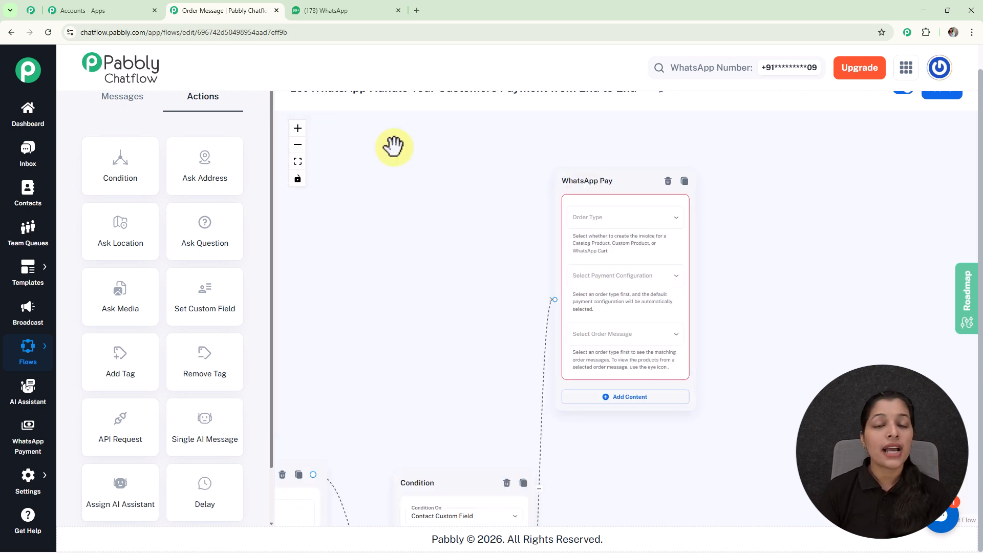
# Configure the True branch's WhatsApp Pay with order type Custom Products and order message Course, excluding the Frontend Development product
pyautogui.click(582, 180)
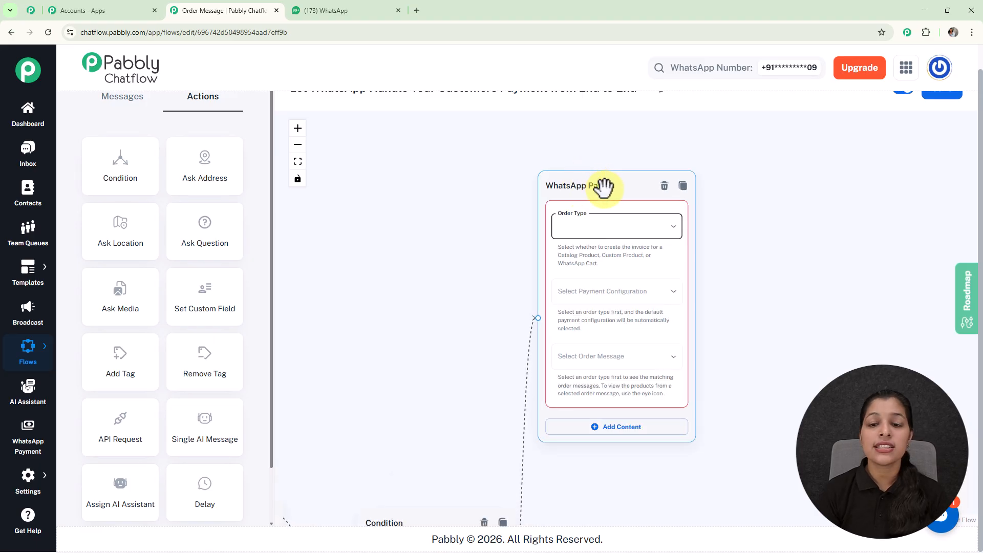
pyautogui.click(593, 230)
pyautogui.click(592, 231)
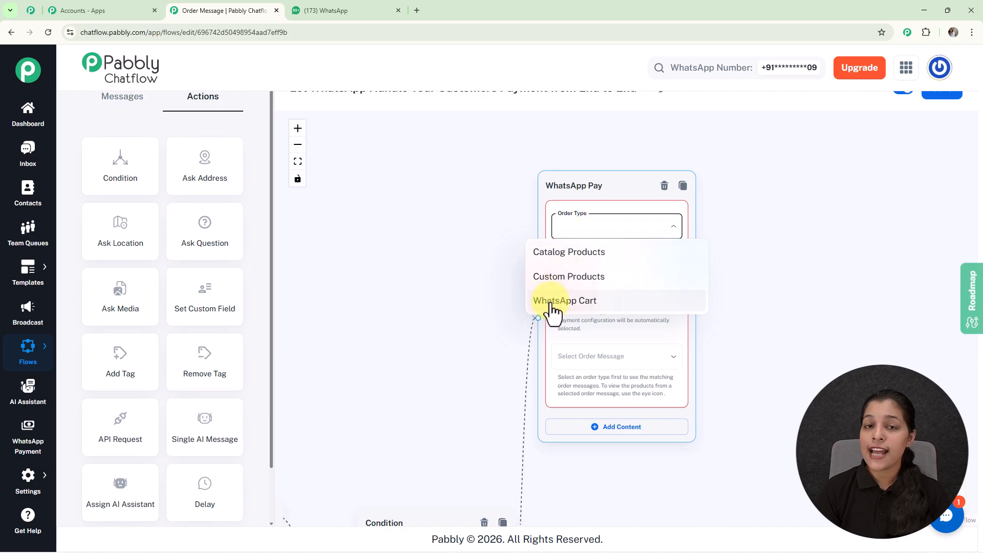
pyautogui.click(589, 279)
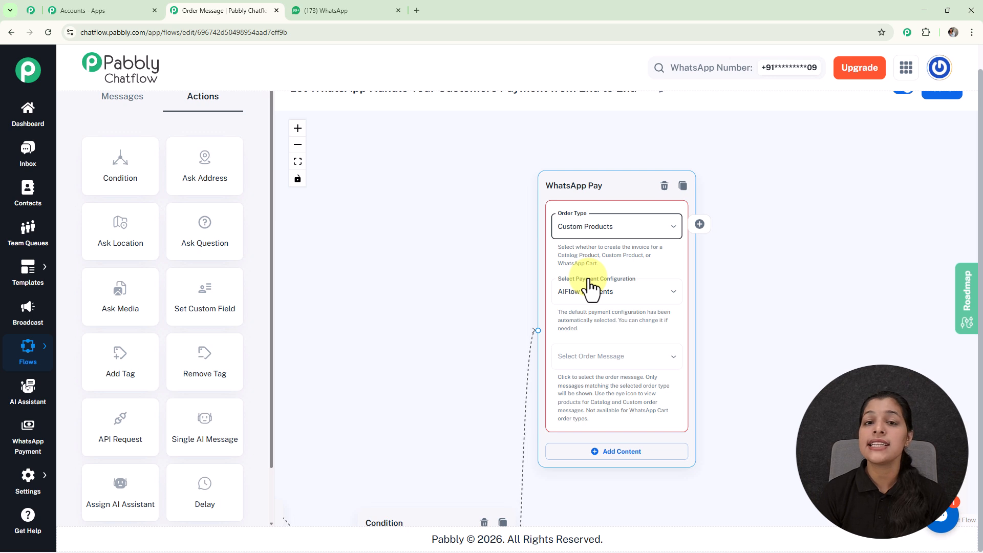
pyautogui.click(607, 357)
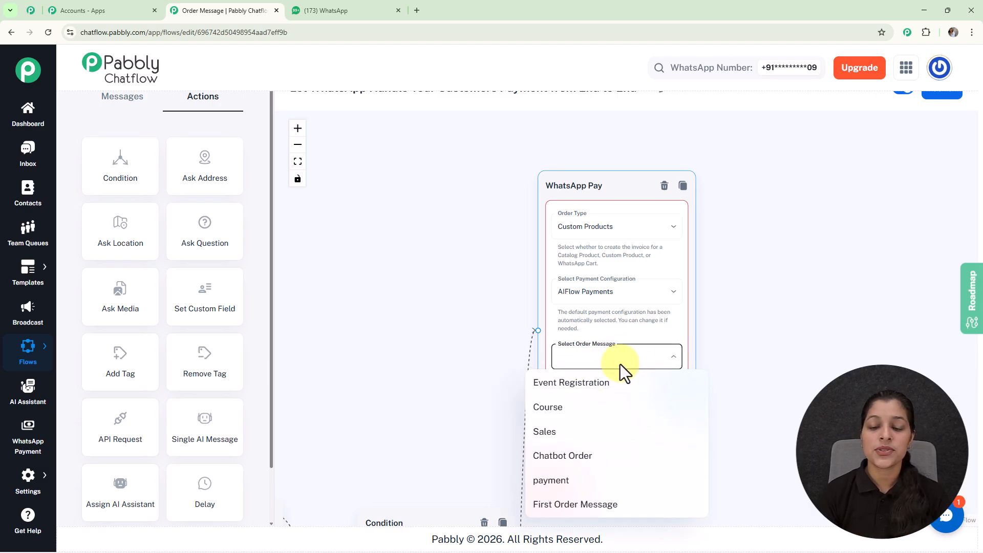
pyautogui.click(563, 409)
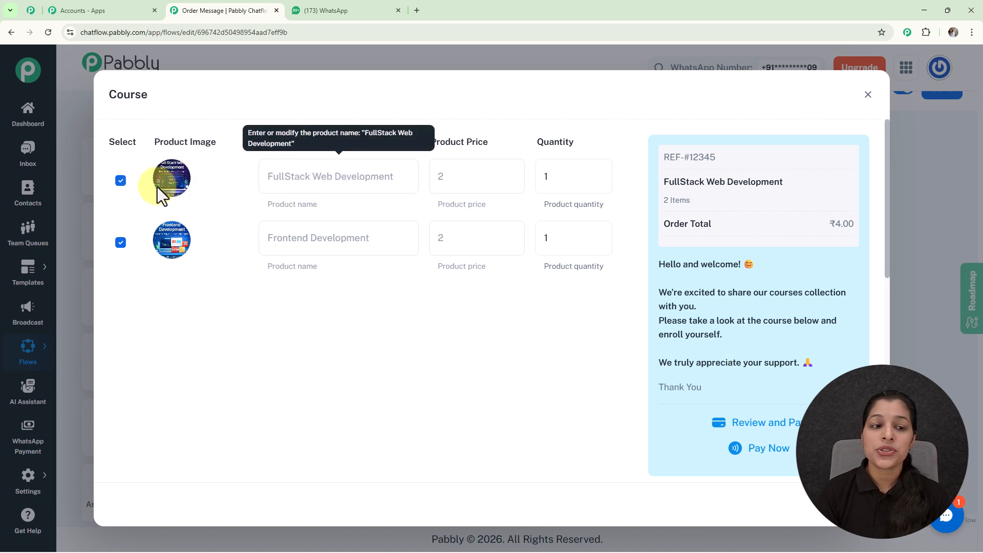
pyautogui.click(121, 243)
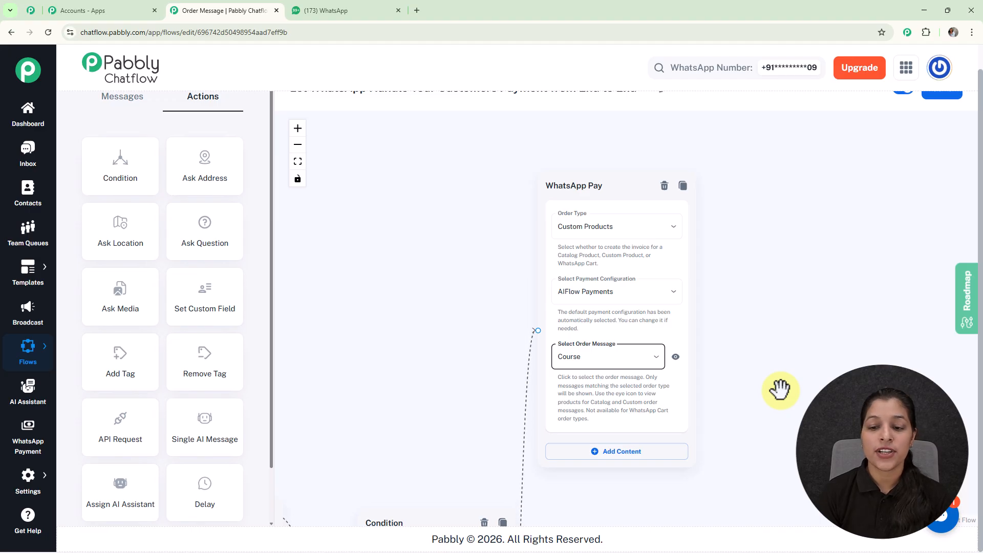
# Add a second WhatsApp Pay message connected to the Condition's False output
pyautogui.scroll(-5, 779, 389)
pyautogui.moveTo(727, 434); pyautogui.dragTo(660, 246)
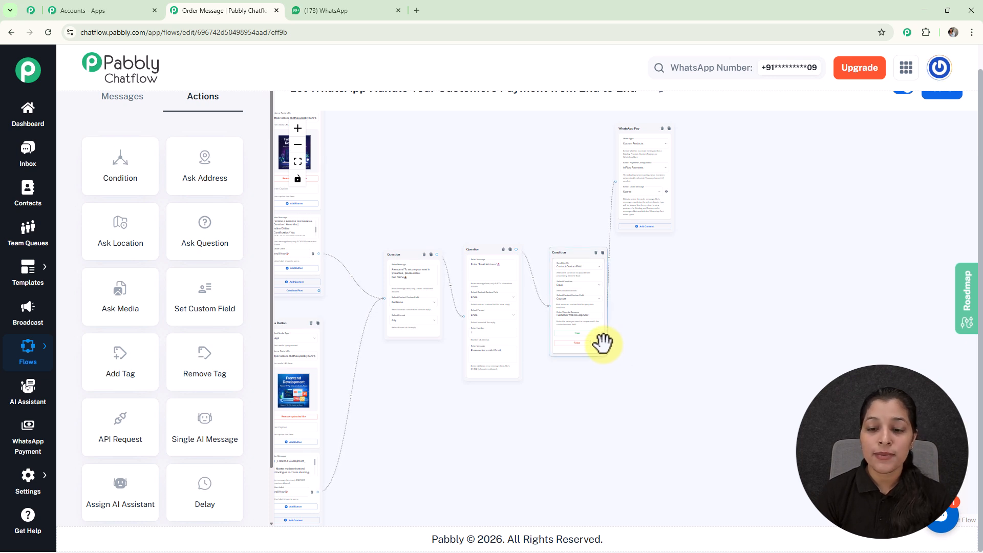
pyautogui.scroll(3, 604, 342)
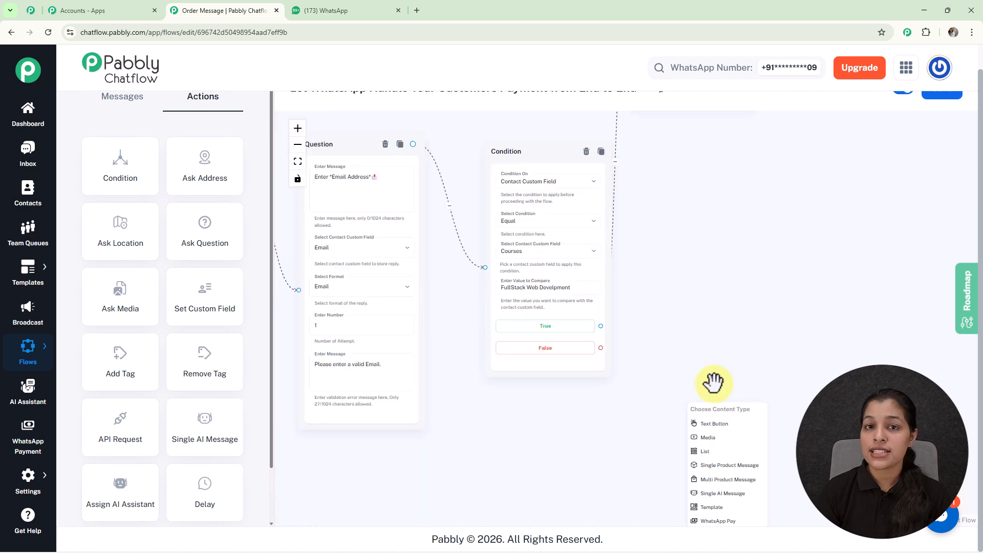
pyautogui.click(712, 521)
# Configure the False branch's WhatsApp Pay with order type Custom Products and order message Course, excluding the FullStack Web Development product
pyautogui.click(633, 239)
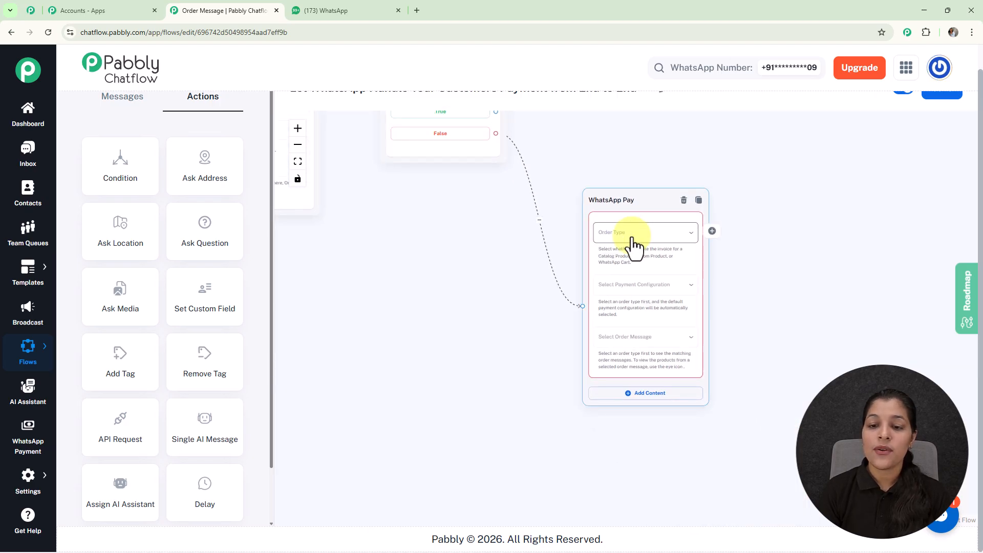
pyautogui.click(627, 281)
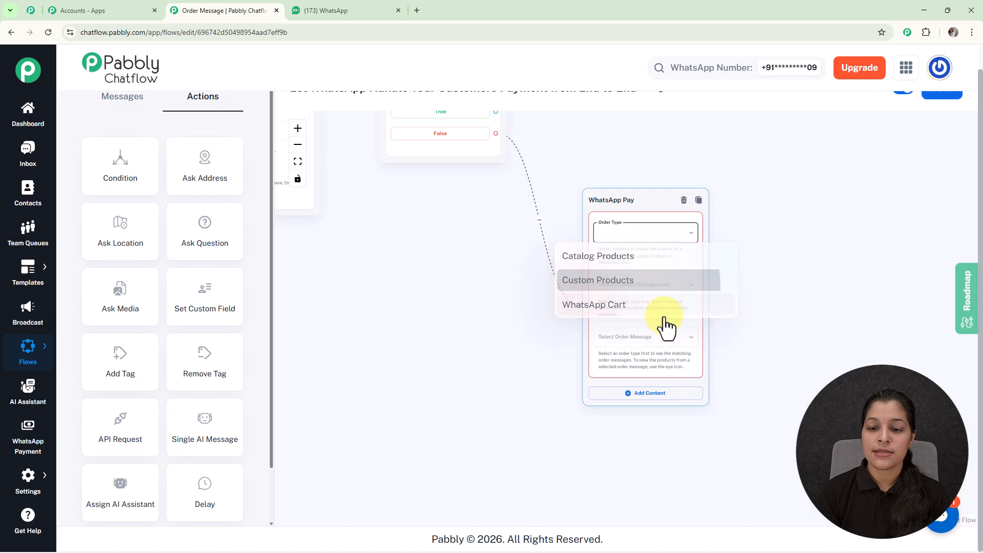
pyautogui.click(640, 344)
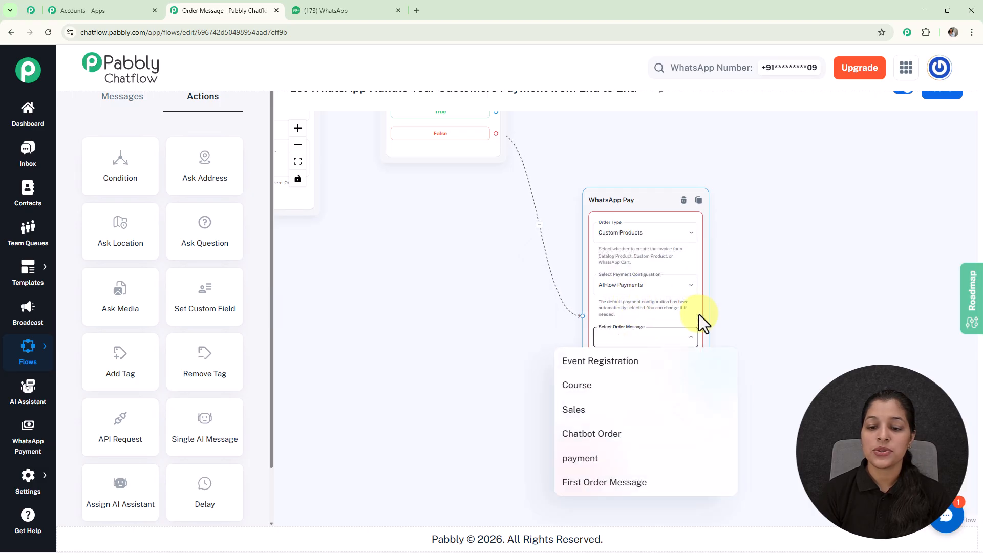
pyautogui.click(586, 387)
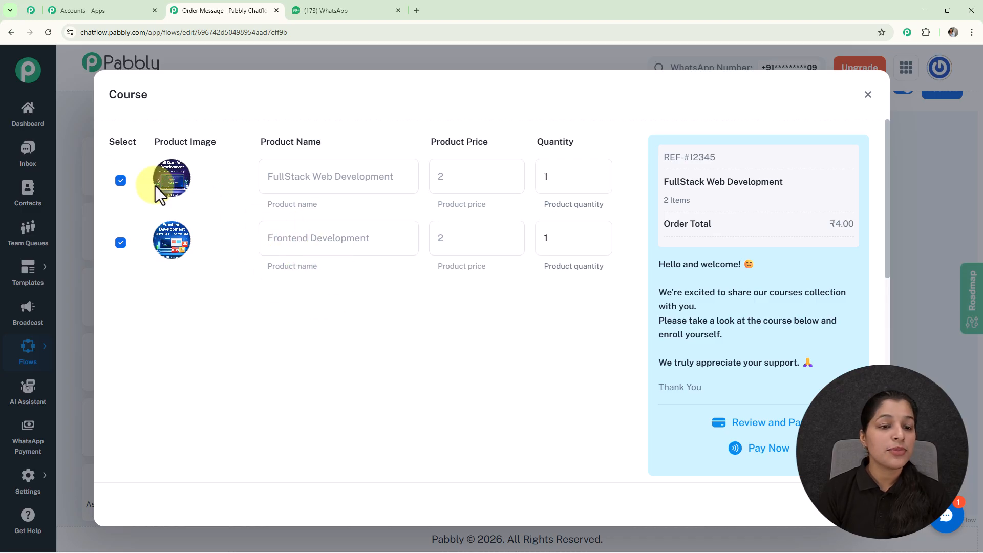
pyautogui.click(120, 180)
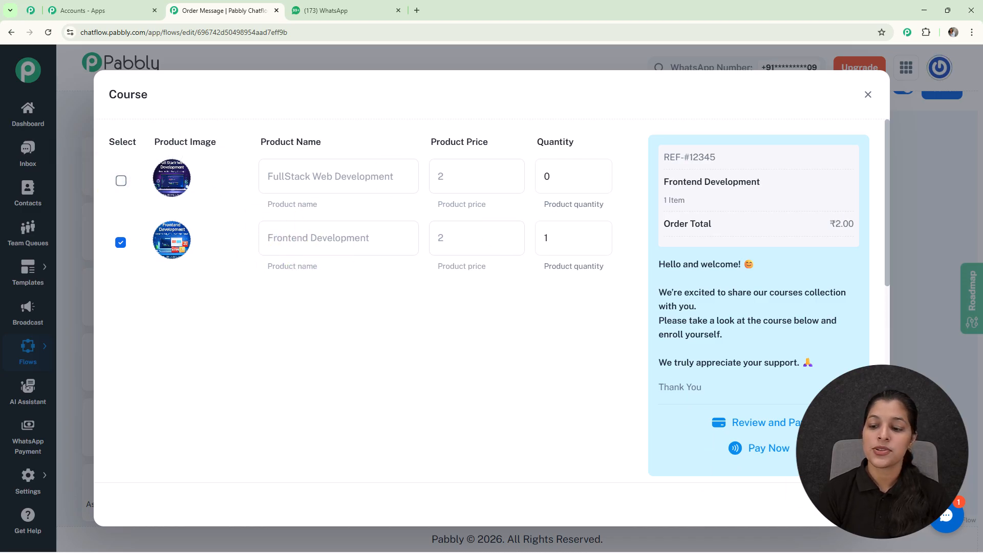
pyautogui.click(852, 504)
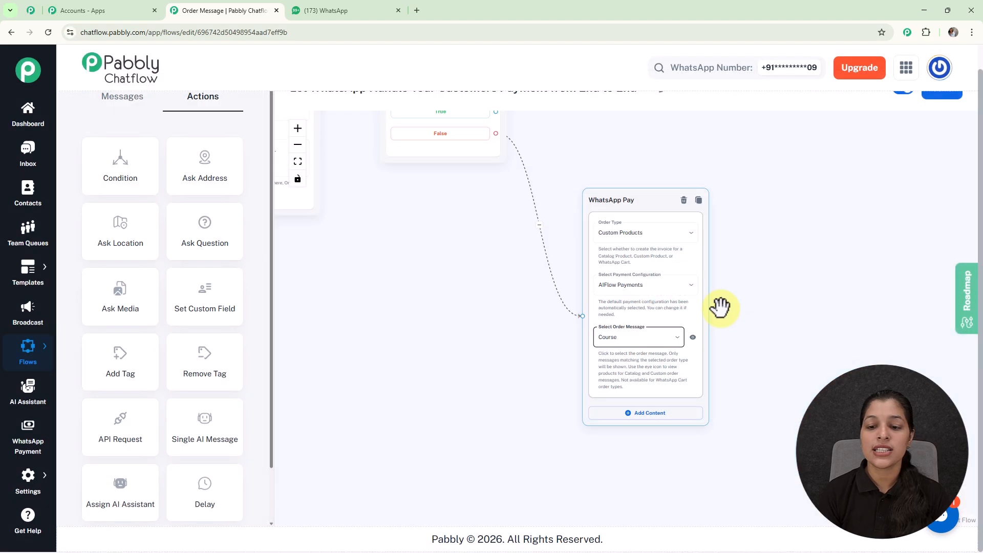
# Look over the complete payment flow from the trigger to both WhatsApp Pay nodes and save it
pyautogui.scroll(-1, 707, 333)
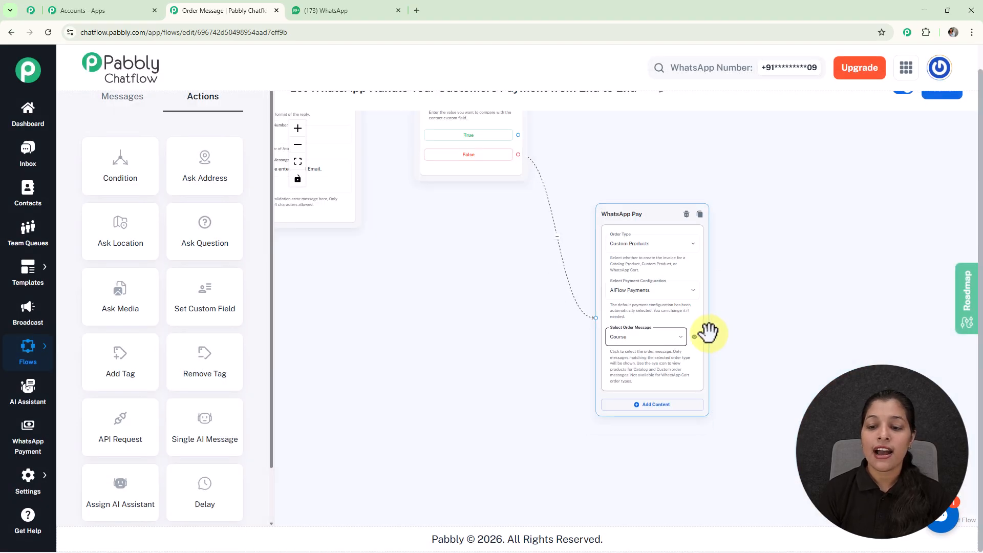
pyautogui.scroll(-5, 696, 343)
pyautogui.moveTo(696, 209); pyautogui.dragTo(709, 307)
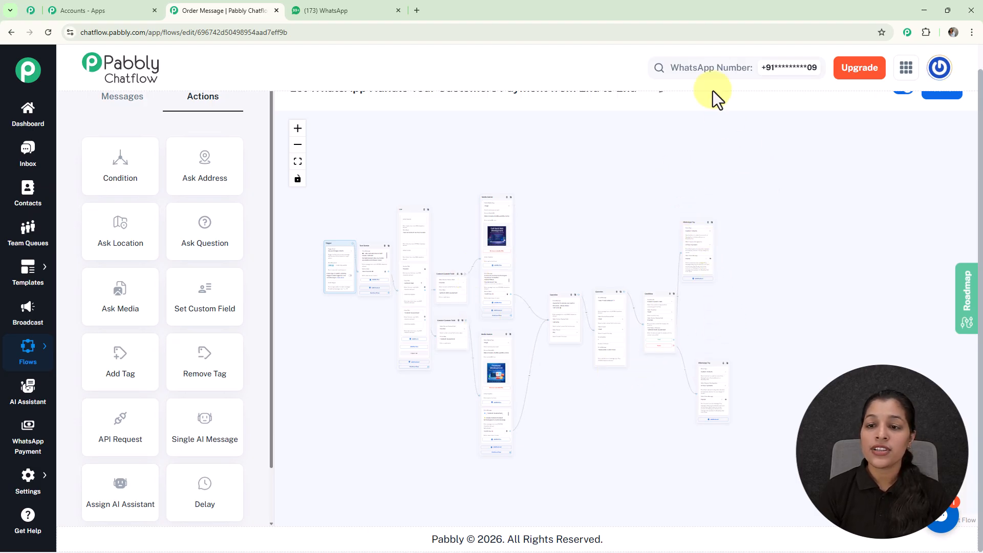
pyautogui.scroll(1, 712, 90)
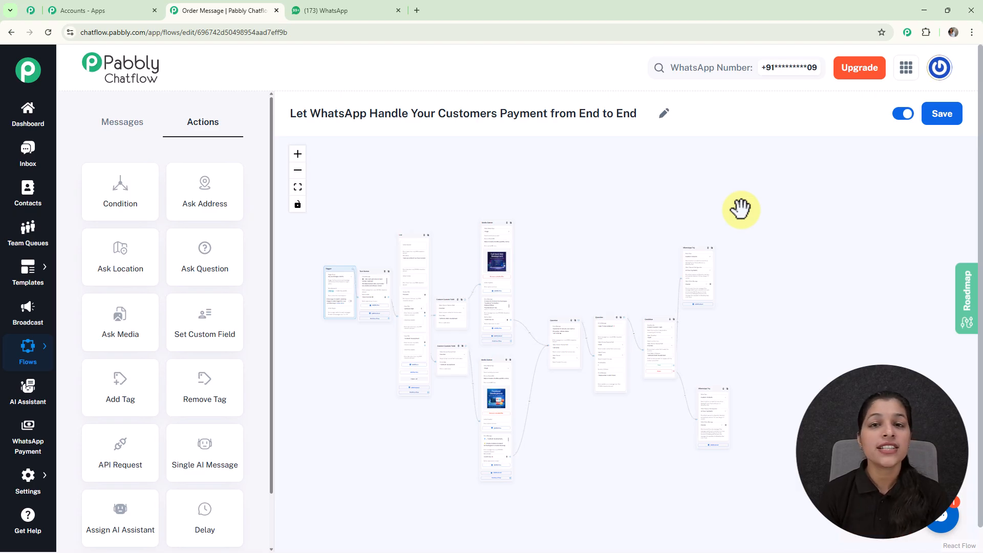
pyautogui.click(941, 115)
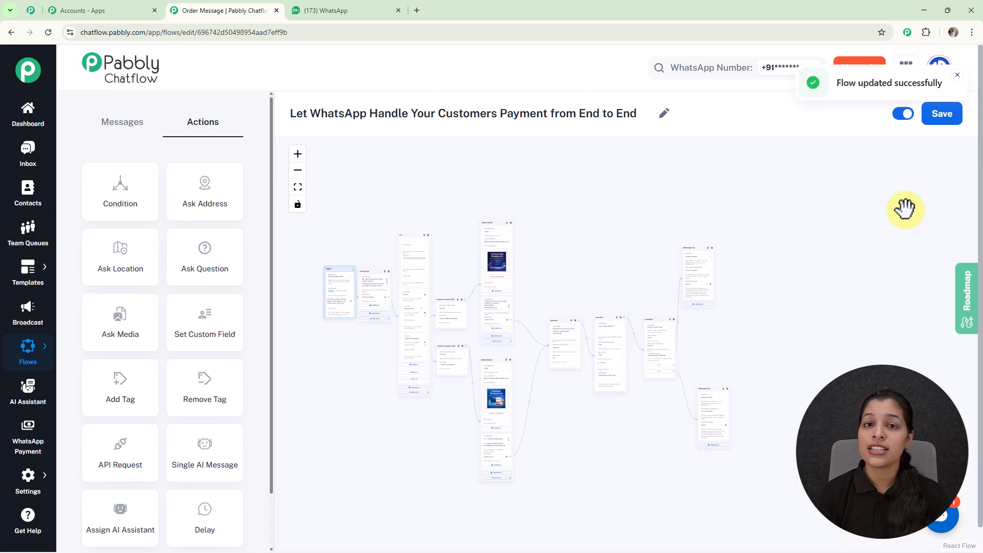
# Open the Course Payment Confirmation flow and review its Payment Capture trigger event and the connected payment success text message
pyautogui.moveTo(33, 347)
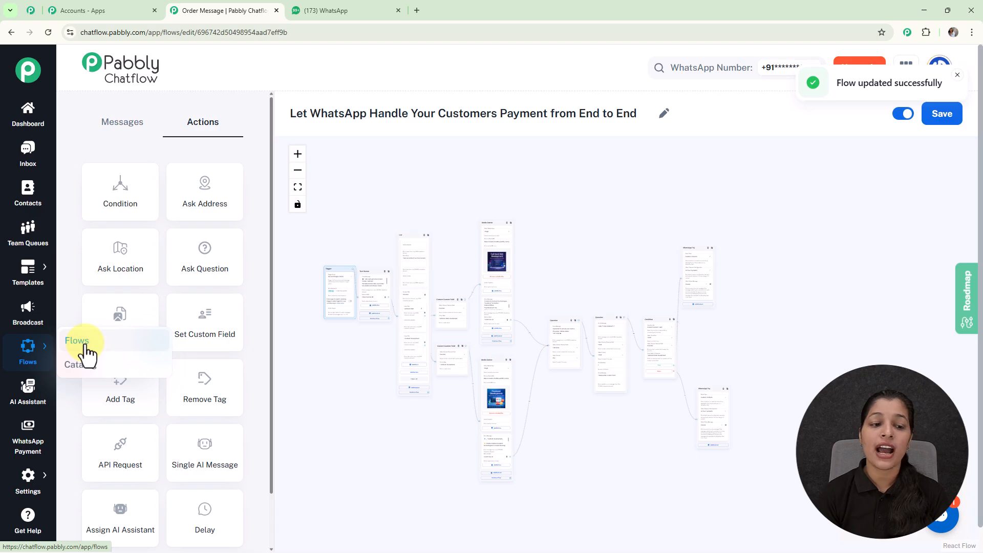
pyautogui.click(81, 344)
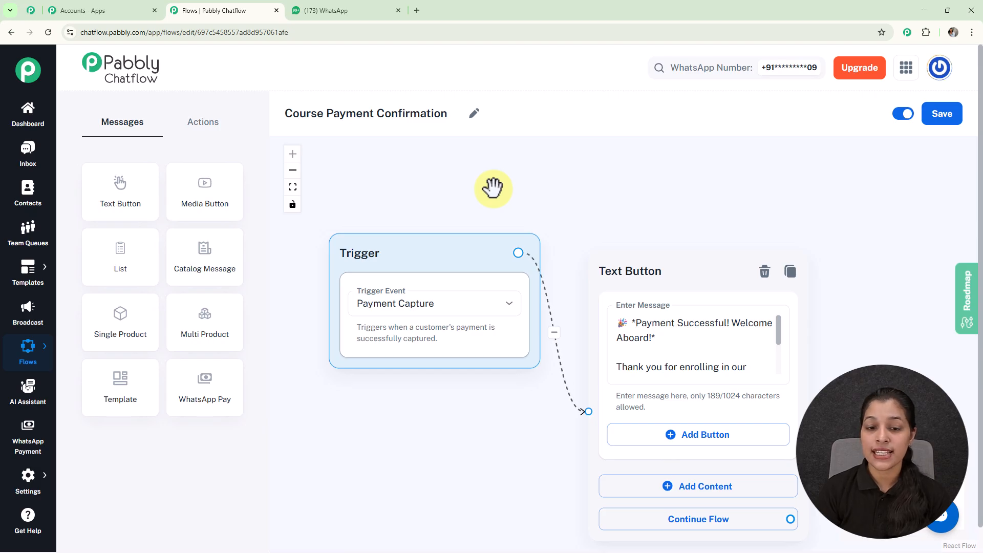
pyautogui.click(440, 317)
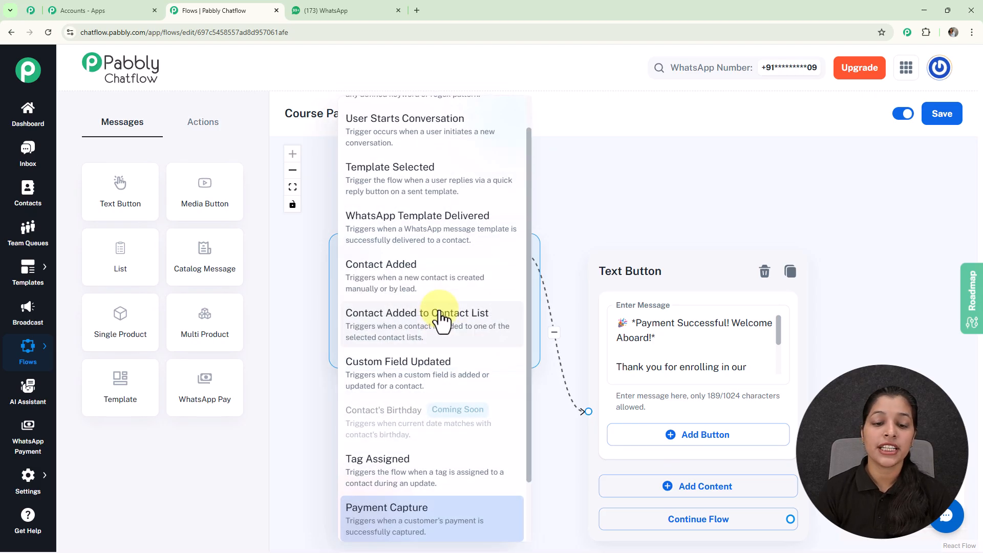
pyautogui.scroll(-2, 432, 508)
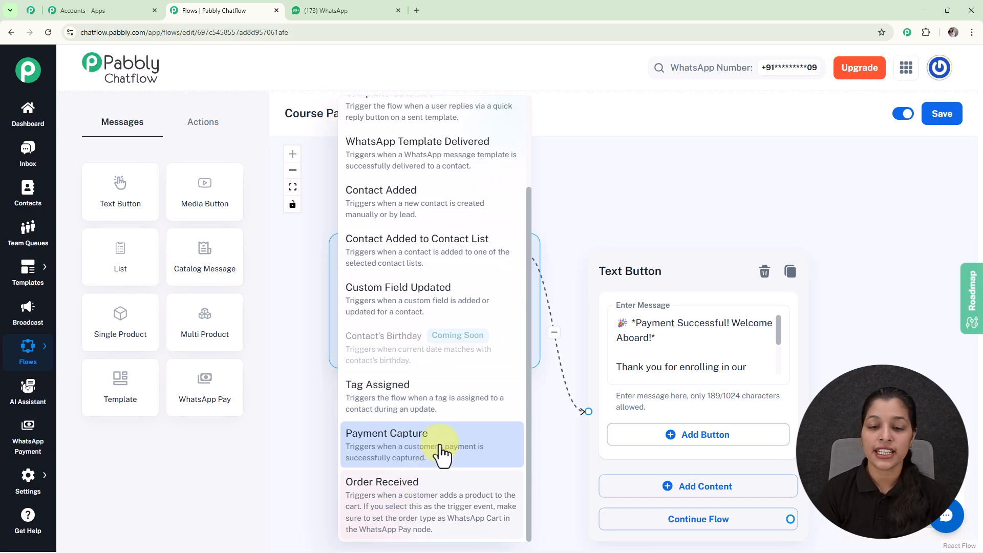
pyautogui.click(575, 235)
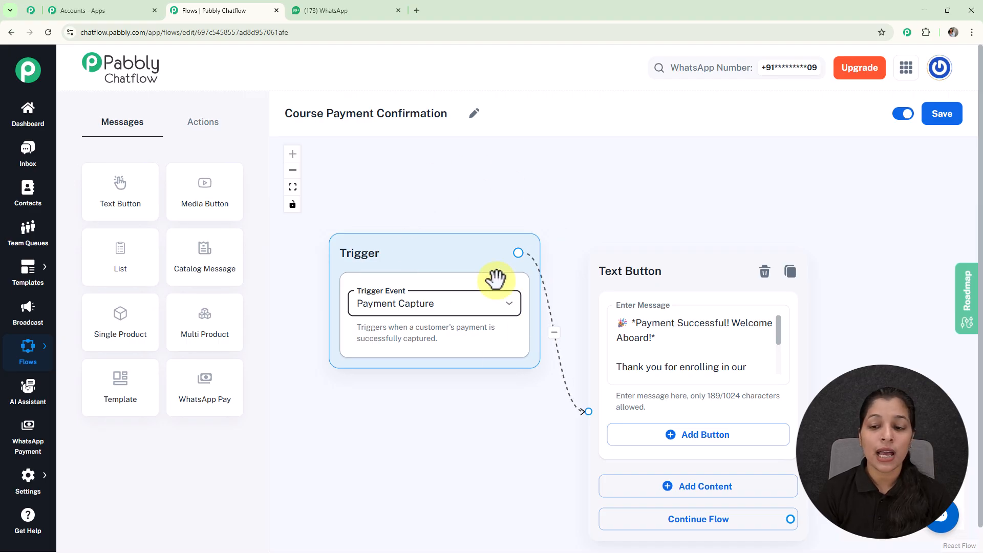
pyautogui.moveTo(676, 233); pyautogui.dragTo(532, 168)
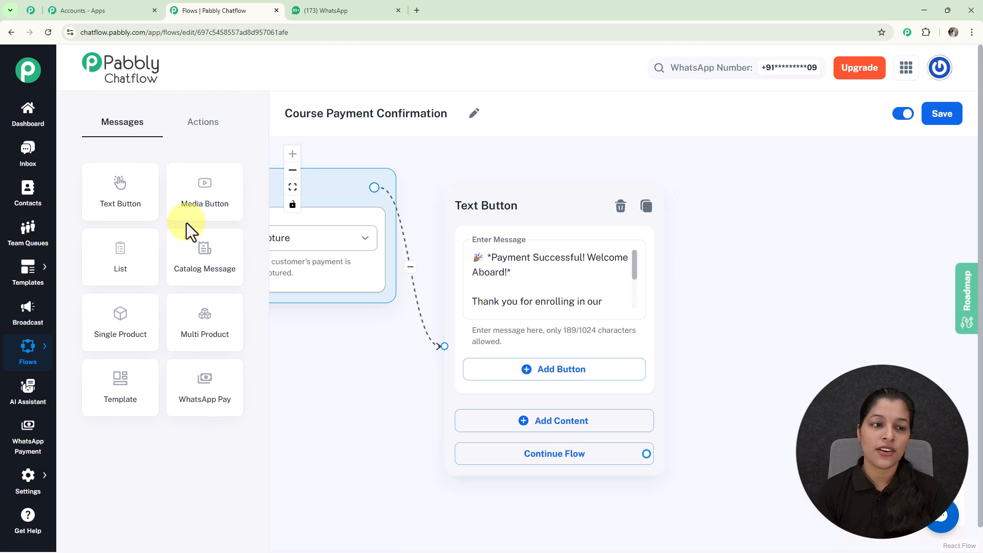
# Open the paying customer's chat in the Inbox and examine the order entry in the contact's payment details
pyautogui.click(32, 167)
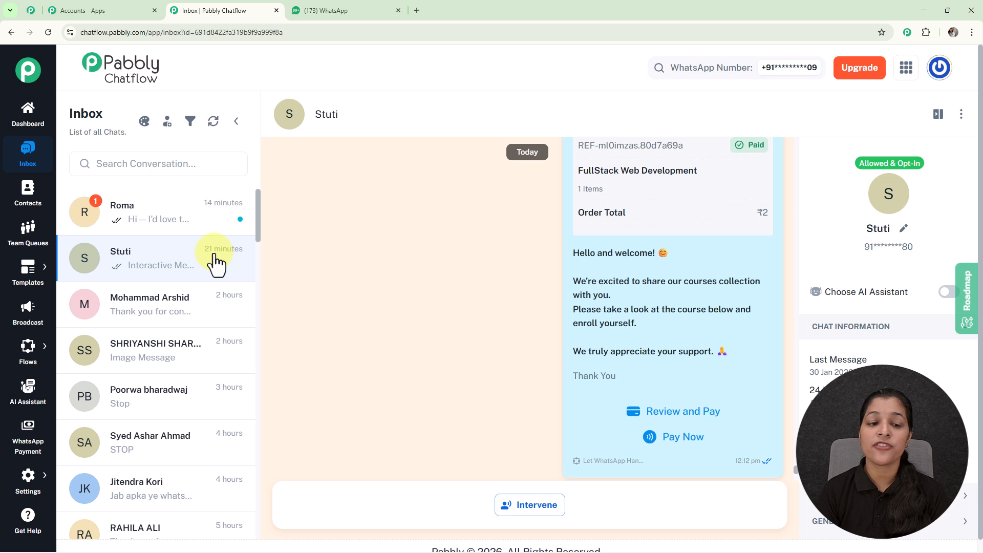
pyautogui.scroll(-1, 921, 343)
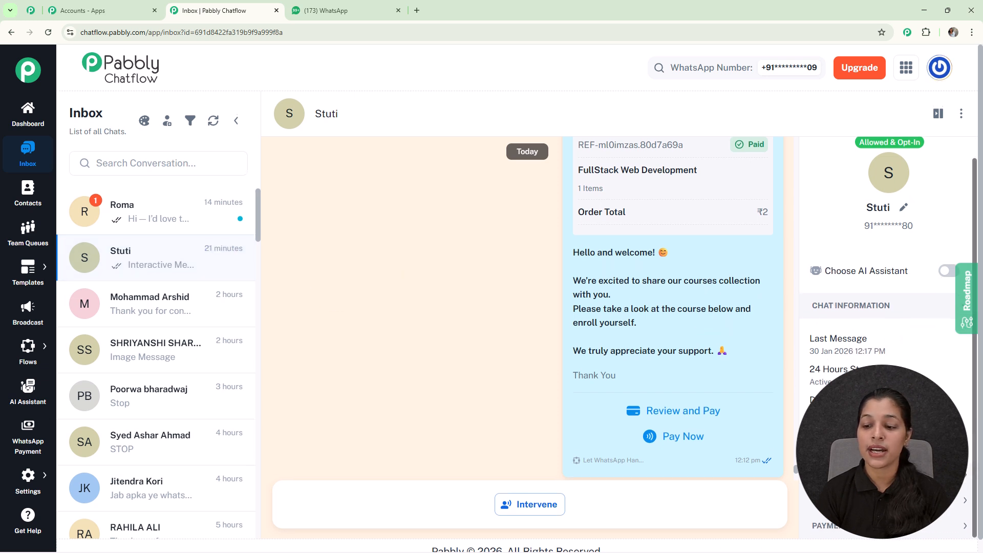
pyautogui.scroll(-1, 920, 343)
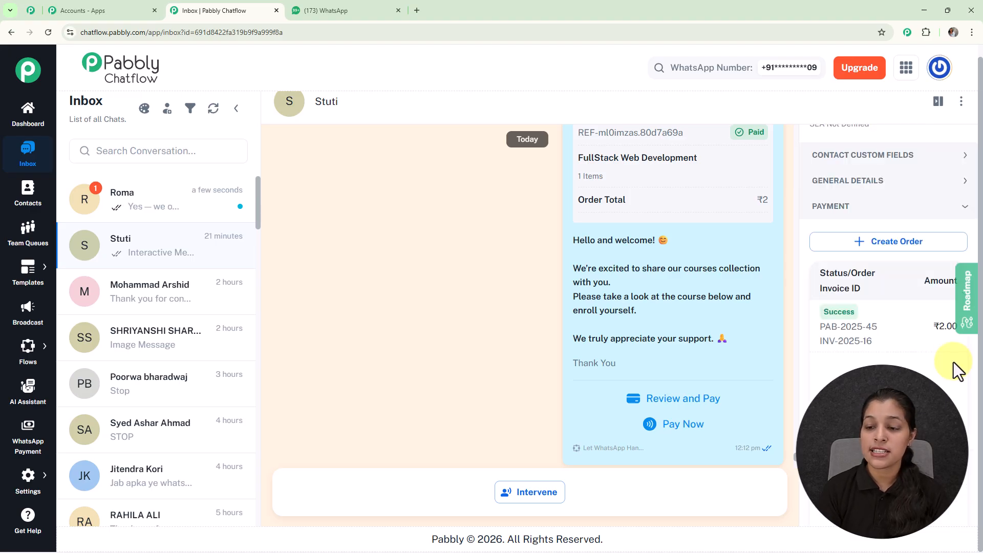
pyautogui.scroll(-2, 955, 367)
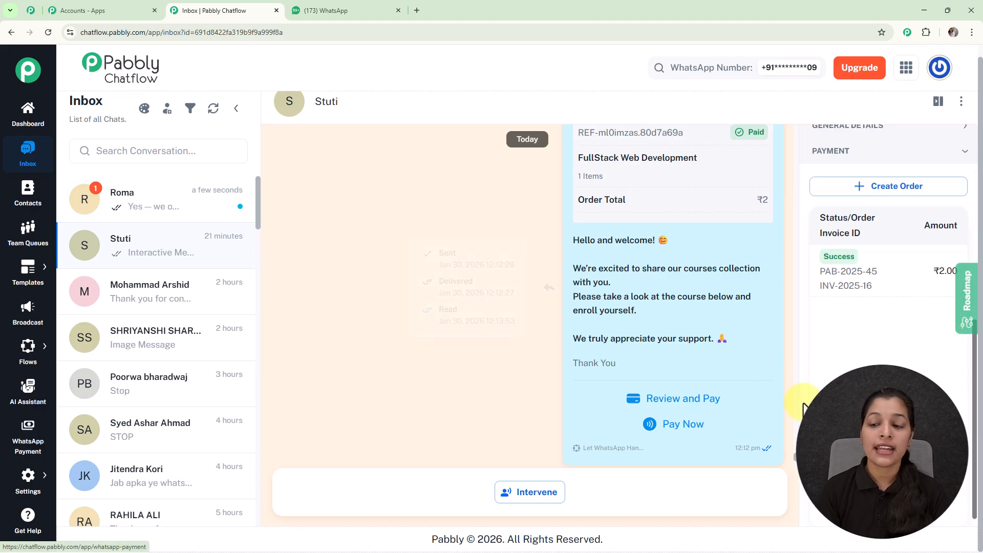
# View the invoice of the latest successful FullStack Web Development order in the WhatsApp Payment order history
pyautogui.click(21, 439)
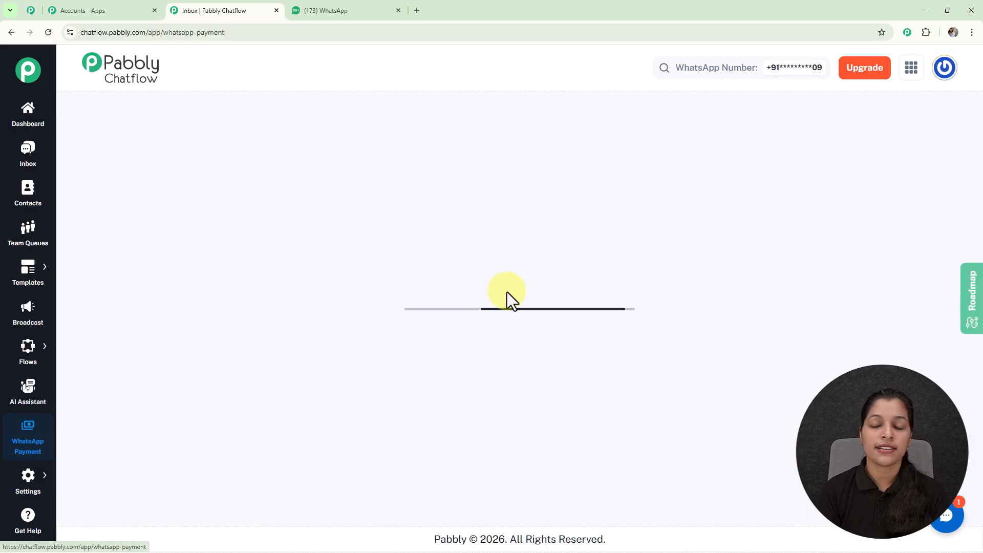
pyautogui.click(330, 301)
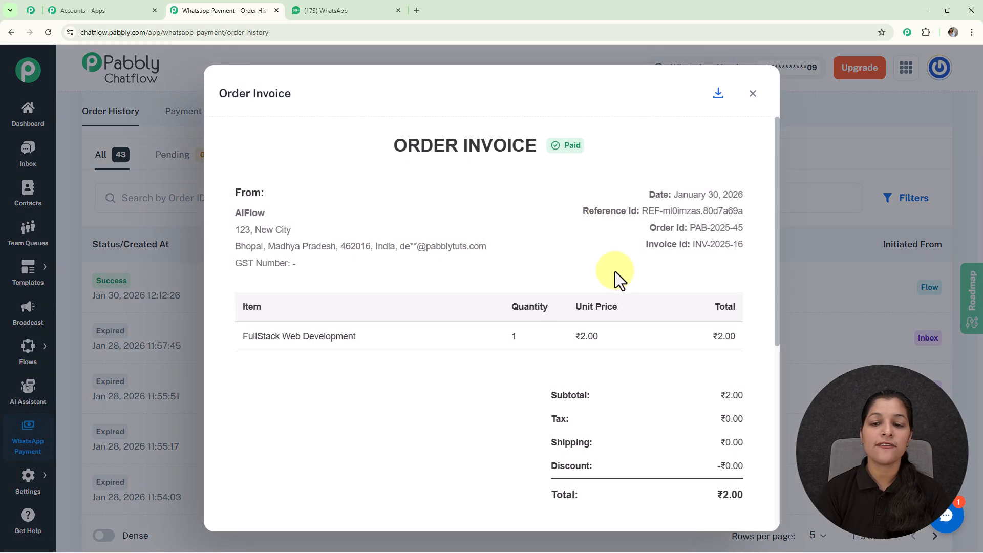
pyautogui.scroll(-5, 616, 271)
pyautogui.scroll(5, 616, 271)
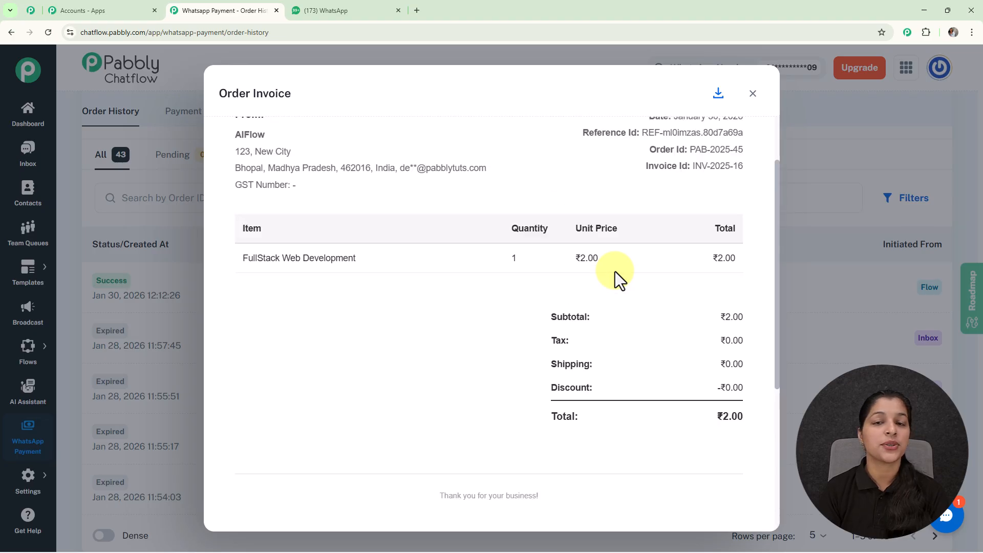
pyautogui.press('Escape')
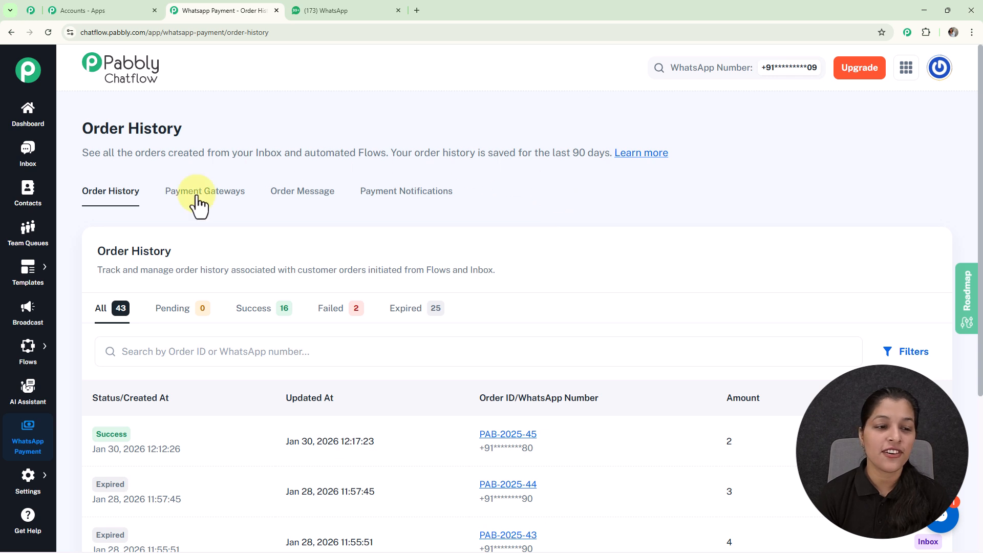
# Look over the order history list and return to the Flow Builder overview
pyautogui.scroll(-2, 7, 351)
pyautogui.moveTo(72, 358)
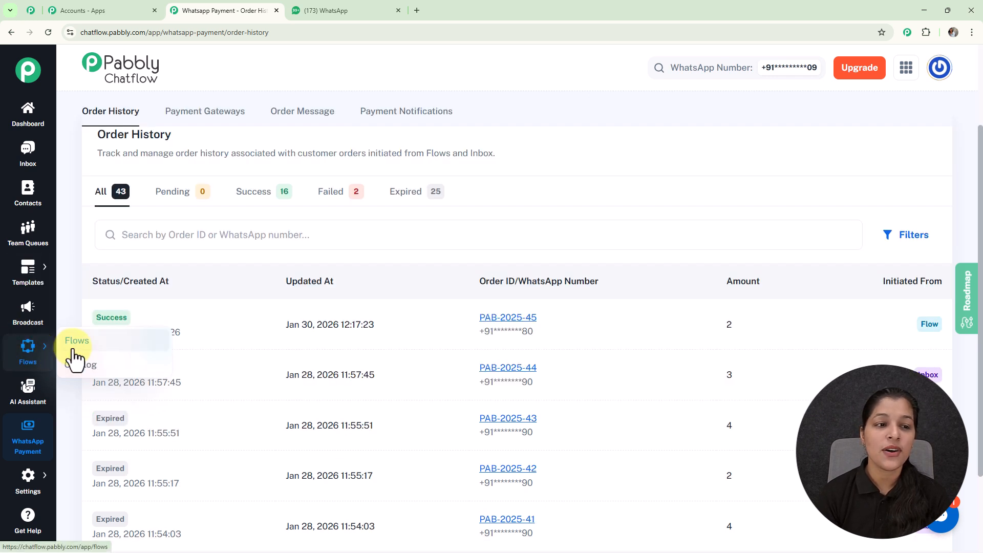
pyautogui.click(84, 338)
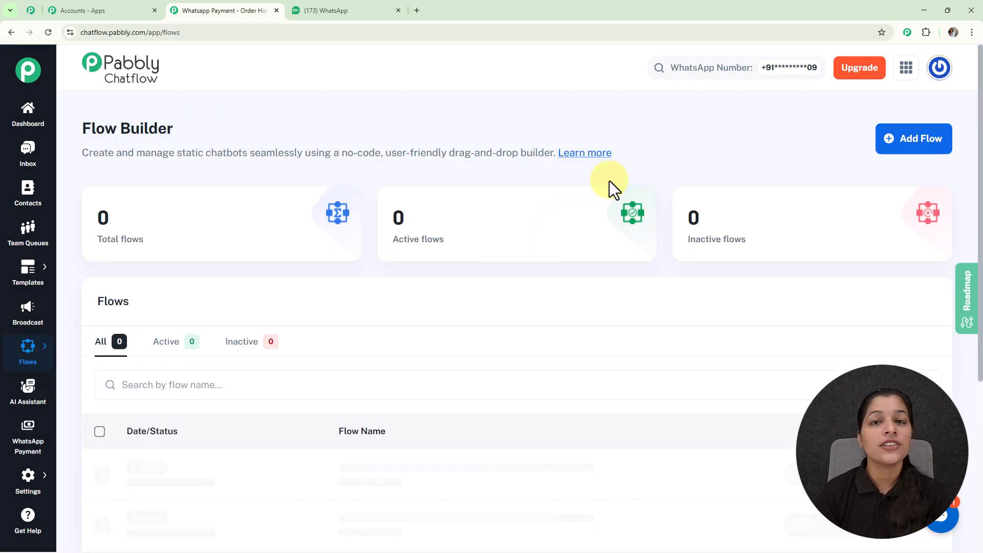